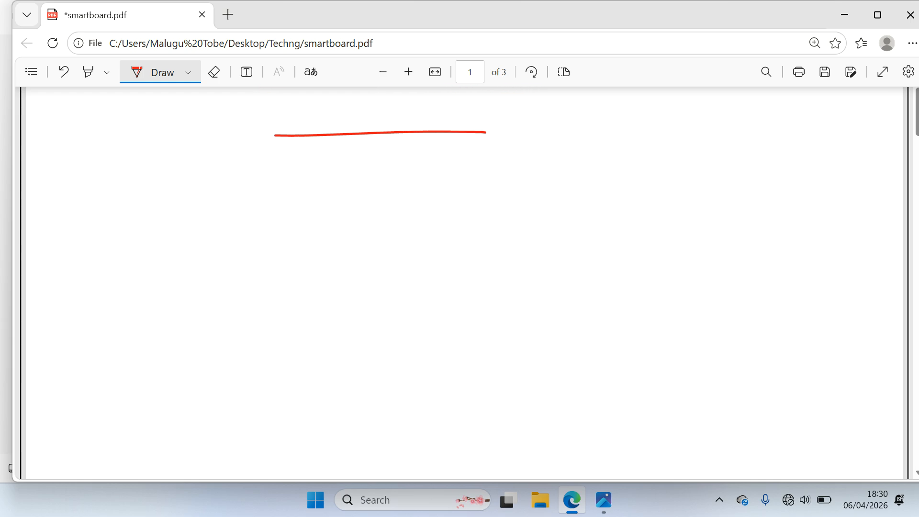
# Handwrite 'Current date' in red ink with list dashes beside and below it
pyautogui.moveTo(246, 162)
pyautogui.mouseDown()
pyautogui.moveTo(239, 224)
pyautogui.moveTo(336, 187)
pyautogui.moveTo(359, 220)
pyautogui.mouseUp()
pyautogui.moveTo(358, 206)
pyautogui.mouseDown()
pyautogui.moveTo(410, 182)
pyautogui.moveTo(429, 218)
pyautogui.mouseUp()
pyautogui.moveTo(444, 222)
pyautogui.mouseDown()
pyautogui.moveTo(445, 201)
pyautogui.moveTo(490, 224)
pyautogui.mouseUp()
pyautogui.moveTo(522, 165); pyautogui.dragTo(572, 220)
pyautogui.moveTo(503, 209); pyautogui.dragTo(561, 197)
pyautogui.moveTo(640, 191)
pyautogui.mouseDown()
pyautogui.moveTo(622, 225)
pyautogui.moveTo(644, 154)
pyautogui.moveTo(687, 203)
pyautogui.moveTo(731, 159)
pyautogui.moveTo(800, 210)
pyautogui.mouseUp()
pyautogui.moveTo(722, 196); pyautogui.dragTo(760, 189)
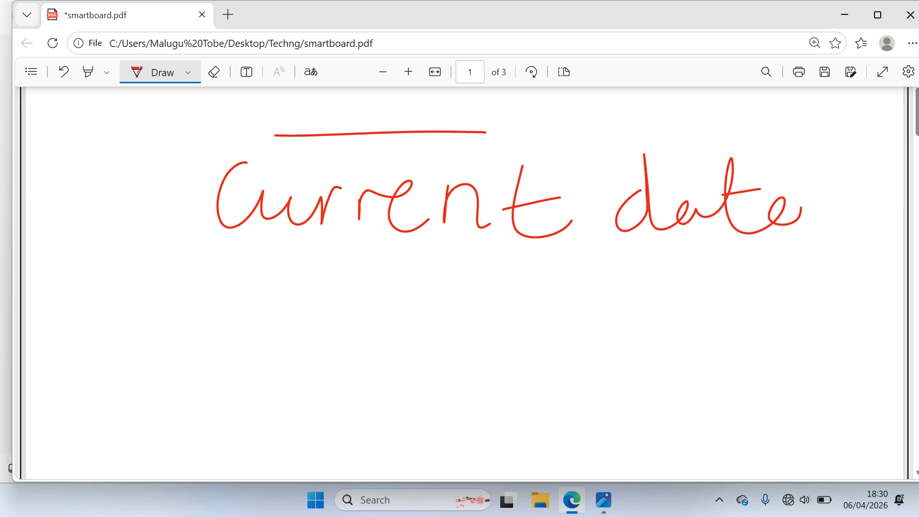
pyautogui.moveTo(157, 204); pyautogui.dragTo(197, 193)
pyautogui.moveTo(141, 293); pyautogui.dragTo(211, 278)
# Handwrite 'Time' after the second dash
pyautogui.scroll(-1, 460, 282)
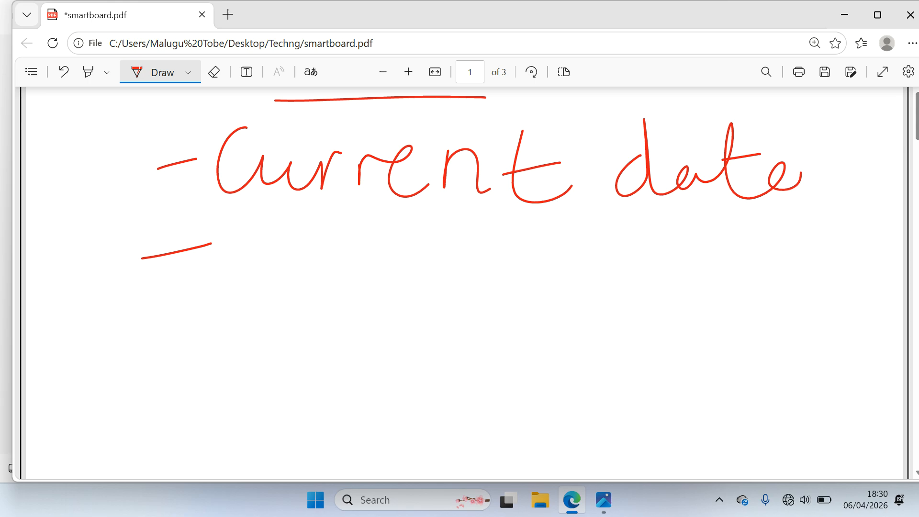
pyautogui.moveTo(256, 229); pyautogui.dragTo(259, 272)
pyautogui.moveTo(232, 224); pyautogui.dragTo(325, 218)
pyautogui.moveTo(317, 262)
pyautogui.mouseDown()
pyautogui.moveTo(323, 279)
pyautogui.moveTo(486, 242)
pyautogui.moveTo(554, 266)
pyautogui.mouseUp()
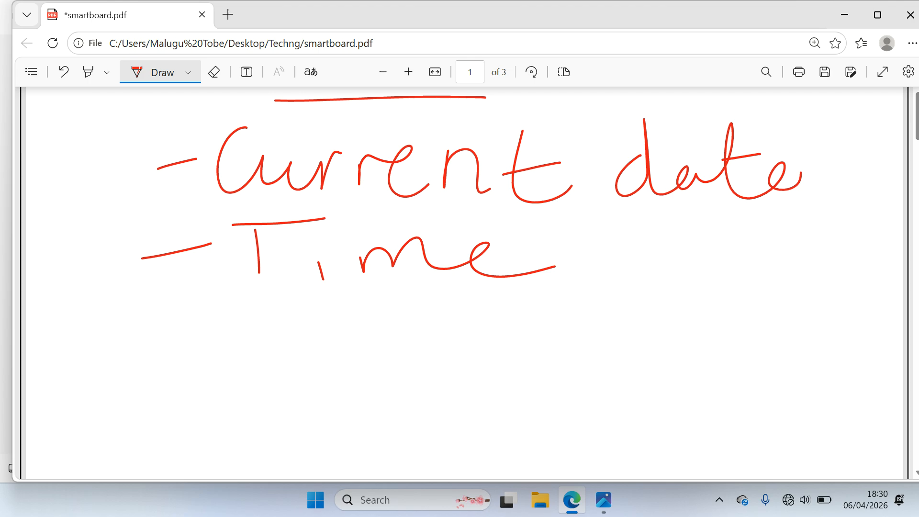
# Handwrite 'Difference' as the third list item below Time
pyautogui.scroll(-3, 459, 283)
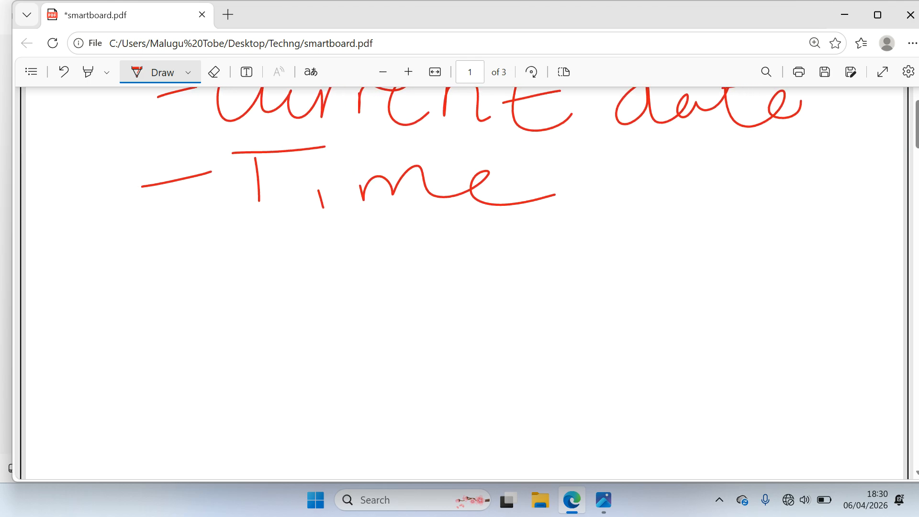
pyautogui.scroll(-1, 459, 282)
pyautogui.moveTo(156, 267); pyautogui.dragTo(187, 262)
pyautogui.moveTo(219, 240)
pyautogui.mouseDown()
pyautogui.moveTo(232, 280)
pyautogui.moveTo(304, 291)
pyautogui.mouseUp()
pyautogui.moveTo(306, 236); pyautogui.dragTo(315, 231)
pyautogui.moveTo(384, 216); pyautogui.dragTo(358, 292)
pyautogui.moveTo(413, 217); pyautogui.dragTo(387, 299)
pyautogui.moveTo(342, 273)
pyautogui.mouseDown()
pyautogui.moveTo(398, 273)
pyautogui.moveTo(475, 300)
pyautogui.moveTo(522, 254)
pyautogui.moveTo(593, 231)
pyautogui.moveTo(622, 256)
pyautogui.mouseUp()
pyautogui.moveTo(660, 223)
pyautogui.mouseDown()
pyautogui.moveTo(652, 262)
pyautogui.moveTo(737, 269)
pyautogui.mouseUp()
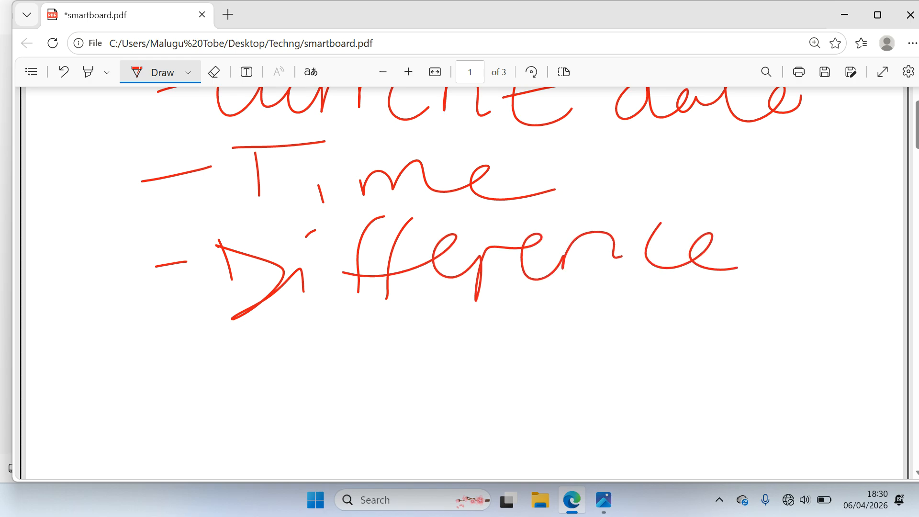
# Handwrite 'Two dates' as the fourth item below Difference
pyautogui.scroll(2, 460, 282)
pyautogui.scroll(-5, 459, 282)
pyautogui.moveTo(286, 218); pyautogui.dragTo(283, 270)
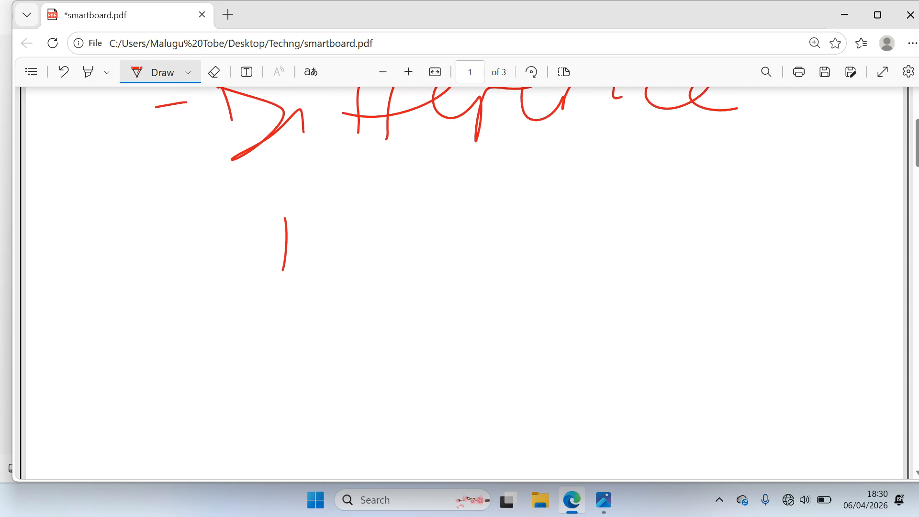
pyautogui.moveTo(239, 216); pyautogui.dragTo(308, 188)
pyautogui.moveTo(309, 243)
pyautogui.mouseDown()
pyautogui.moveTo(351, 216)
pyautogui.moveTo(421, 206)
pyautogui.moveTo(407, 225)
pyautogui.mouseUp()
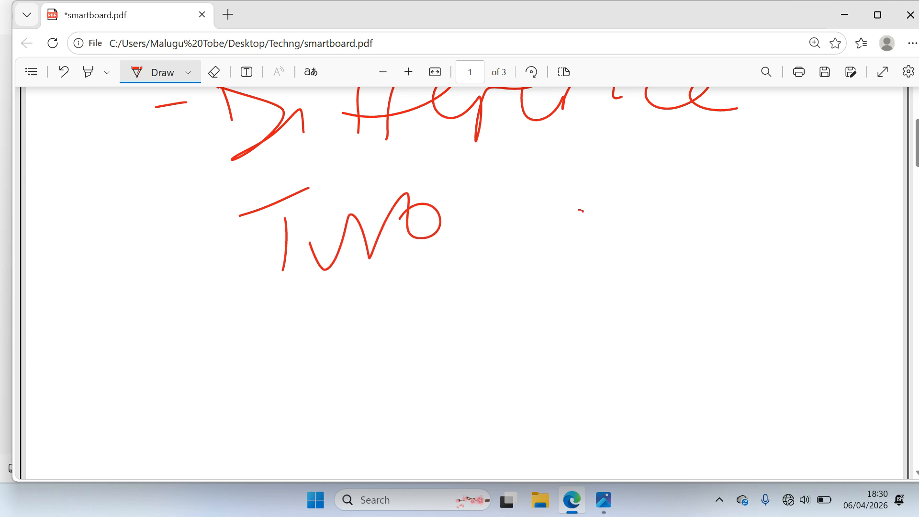
pyautogui.moveTo(579, 210)
pyautogui.mouseDown()
pyautogui.moveTo(573, 192)
pyautogui.moveTo(632, 242)
pyautogui.moveTo(739, 217)
pyautogui.moveTo(783, 245)
pyautogui.mouseUp()
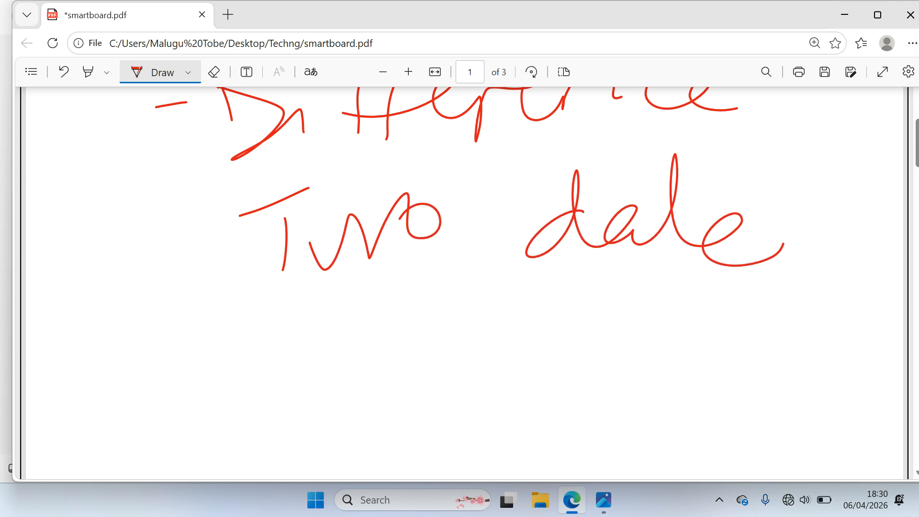
pyautogui.moveTo(660, 204); pyautogui.dragTo(743, 191)
pyautogui.moveTo(801, 180); pyautogui.dragTo(801, 248)
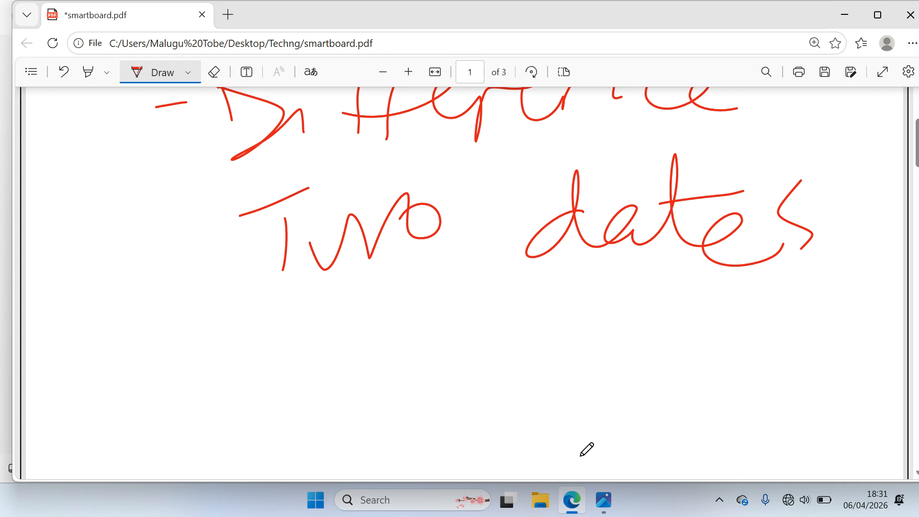
# Minimize Edge and Photos and create a new Microsoft Excel Worksheet on the desktop
pyautogui.click(574, 507)
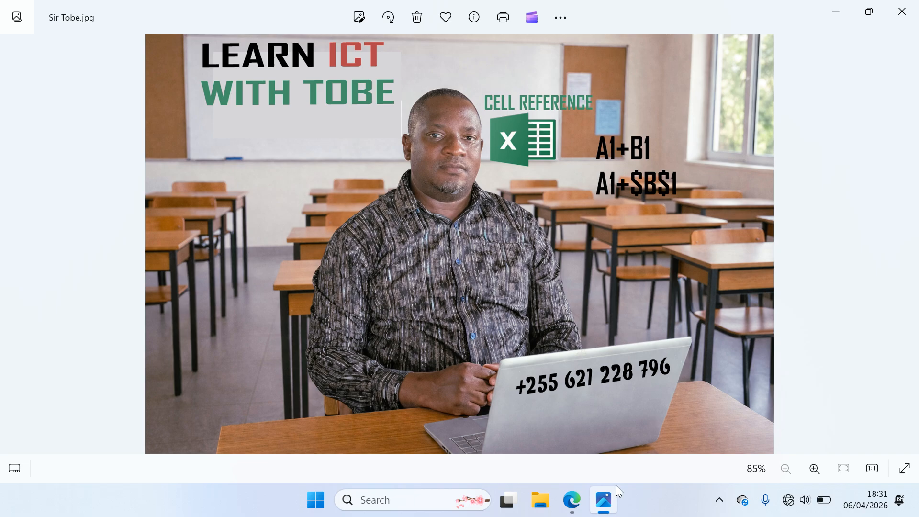
pyautogui.click(610, 508)
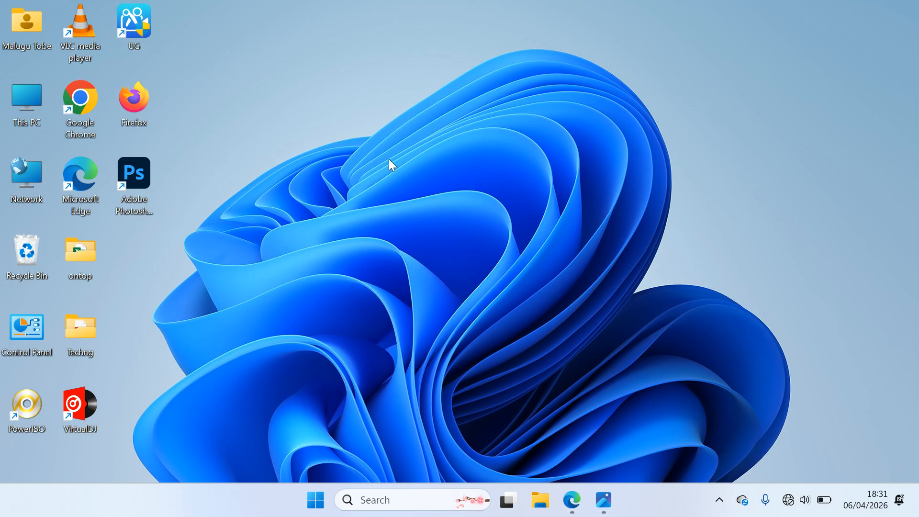
pyautogui.rightClick(389, 160)
pyautogui.moveTo(442, 274)
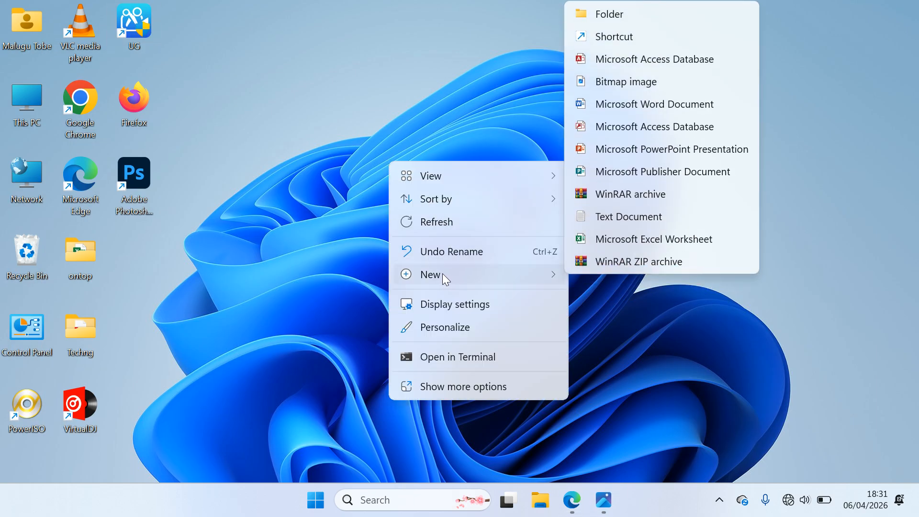
pyautogui.click(610, 240)
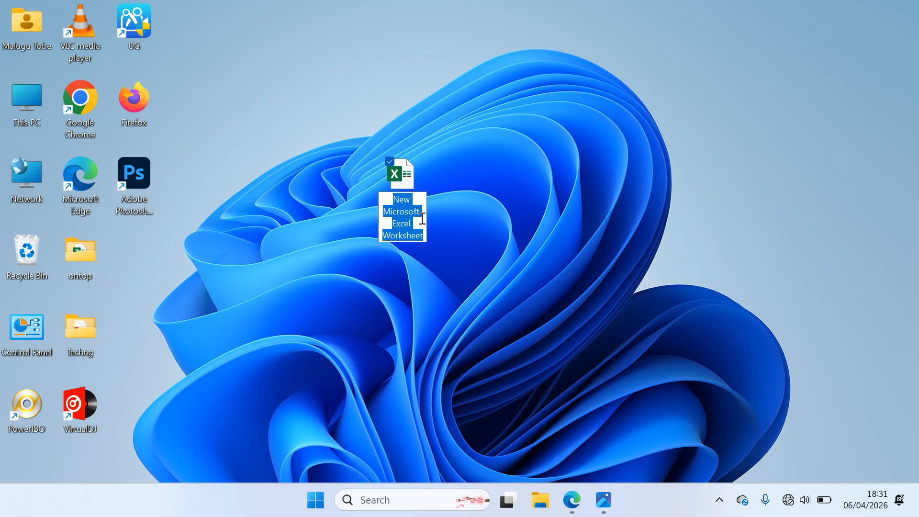
# Name the new workbook DATE and open it in Excel
pyautogui.write('DATE')
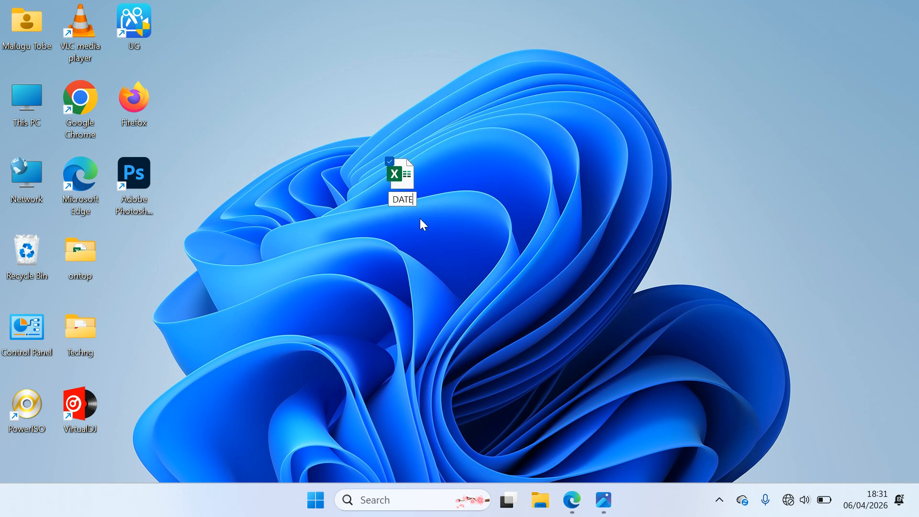
pyautogui.press('Return')
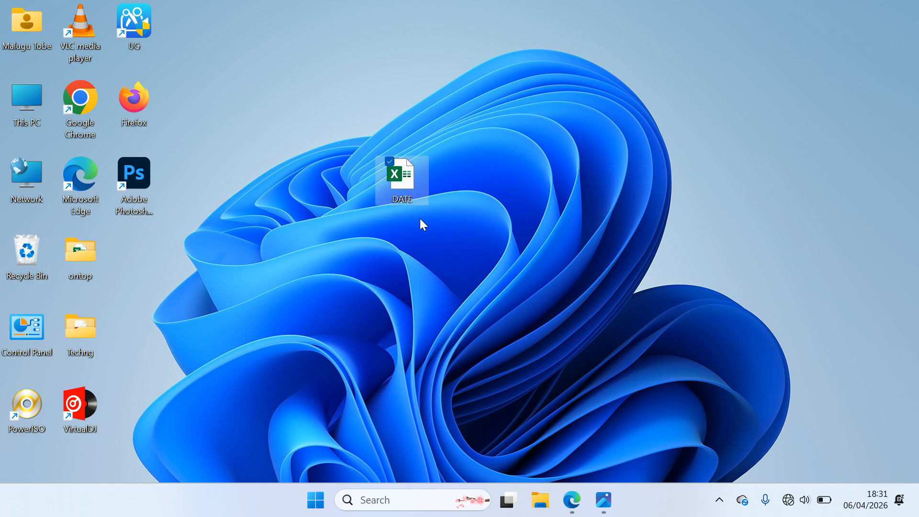
pyautogui.moveTo(405, 187)
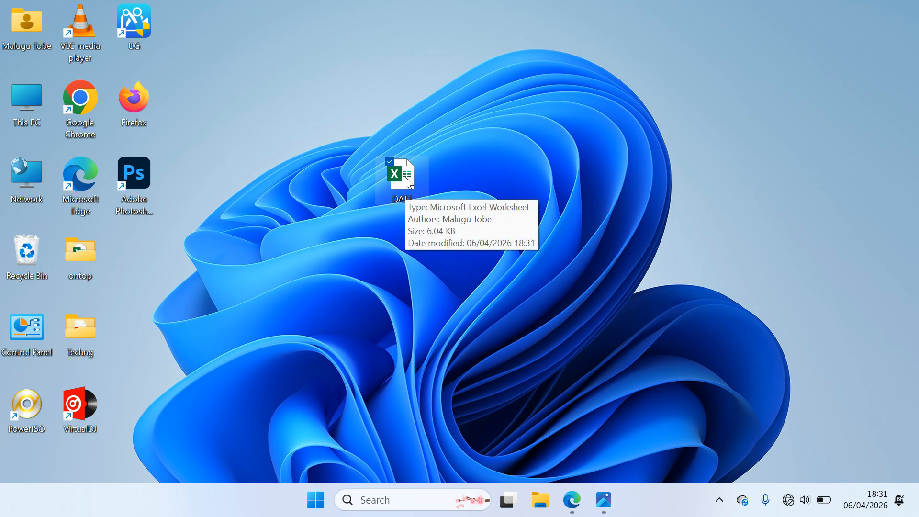
pyautogui.doubleClick(402, 177)
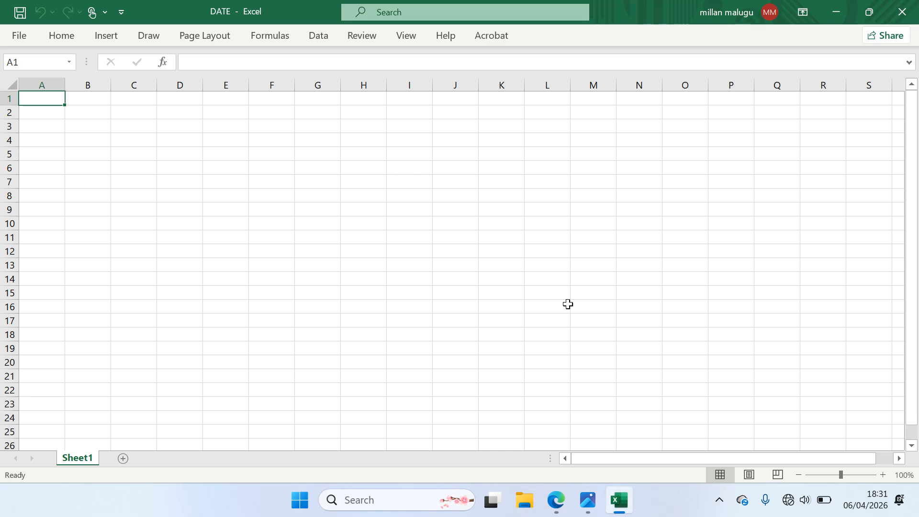
# Zoom the sheet view in to 210%
pyautogui.click(883, 475)
pyautogui.click(883, 475)
pyautogui.click(883, 475)
pyautogui.click(883, 475)
pyautogui.click(883, 475)
pyautogui.click(883, 475)
pyautogui.click(883, 474)
pyautogui.click(883, 475)
pyautogui.click(883, 475)
pyautogui.click(883, 475)
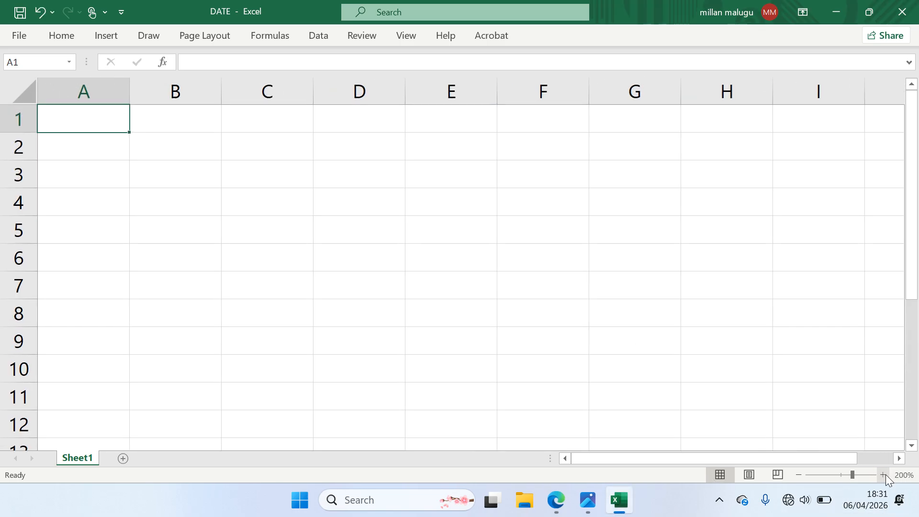
pyautogui.click(883, 475)
pyautogui.scroll(2, 507, 198)
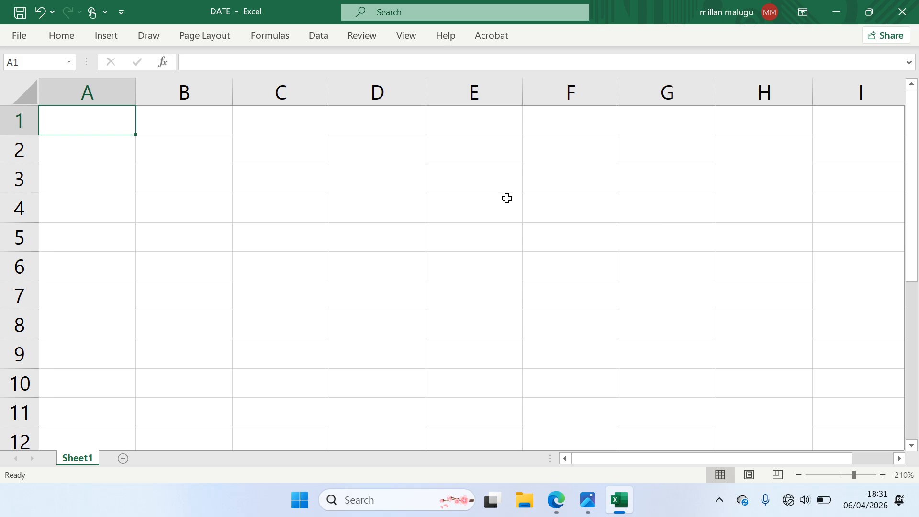
# Enter =TODAY() in A1 and check the formula in the formula bar
pyautogui.click(77, 149)
pyautogui.click(84, 125)
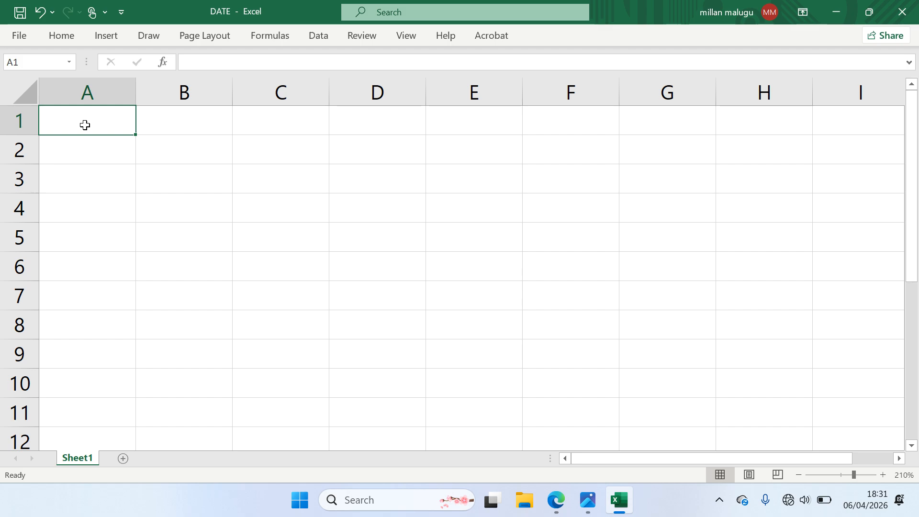
pyautogui.write('=')
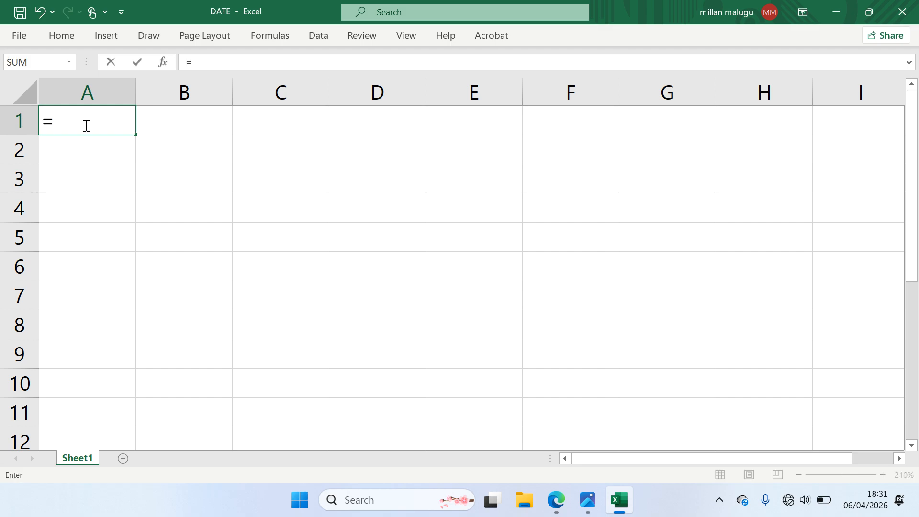
pyautogui.write('TOD')
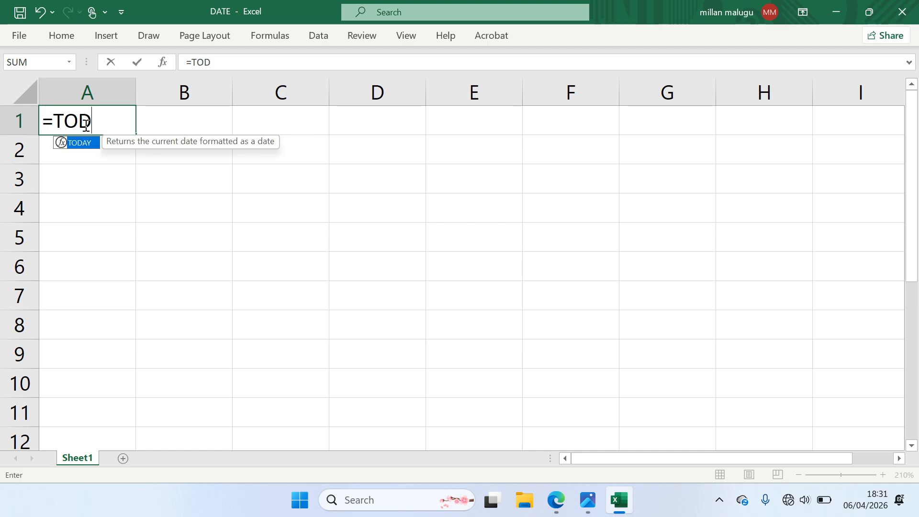
pyautogui.write('AY()')
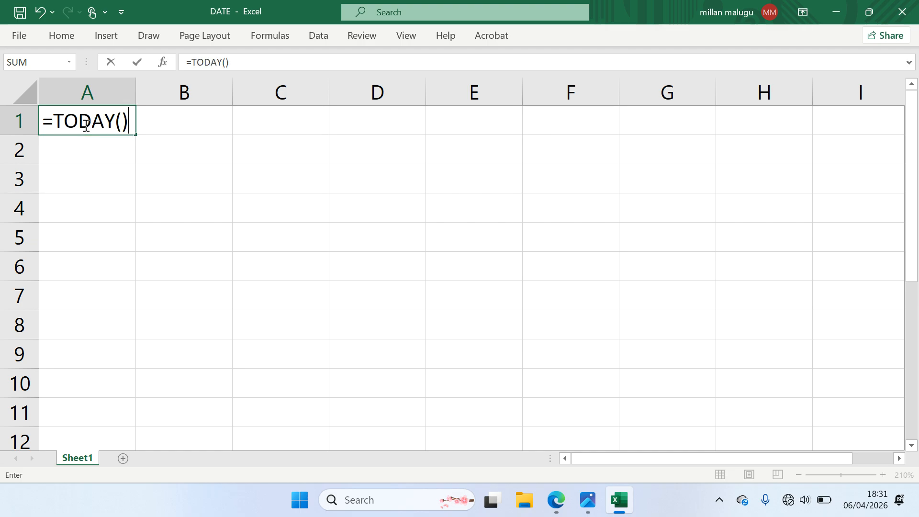
pyautogui.press('Return')
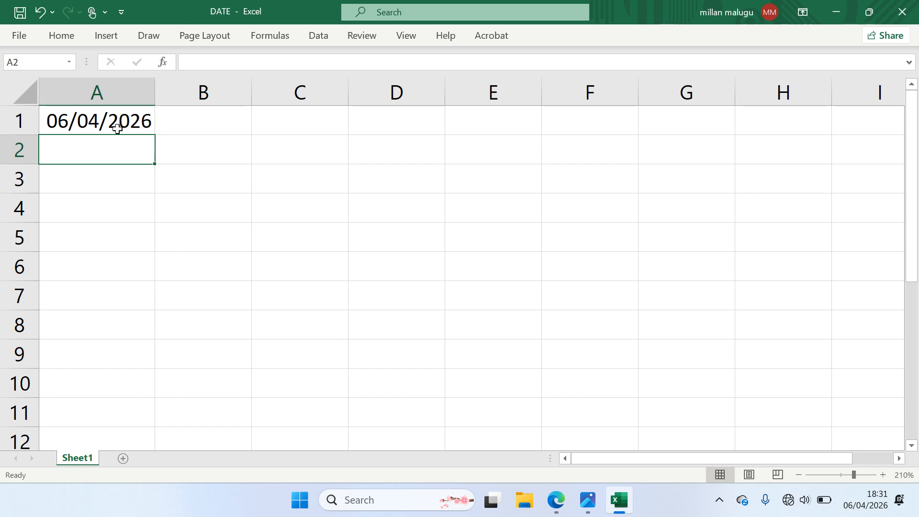
pyautogui.click(109, 122)
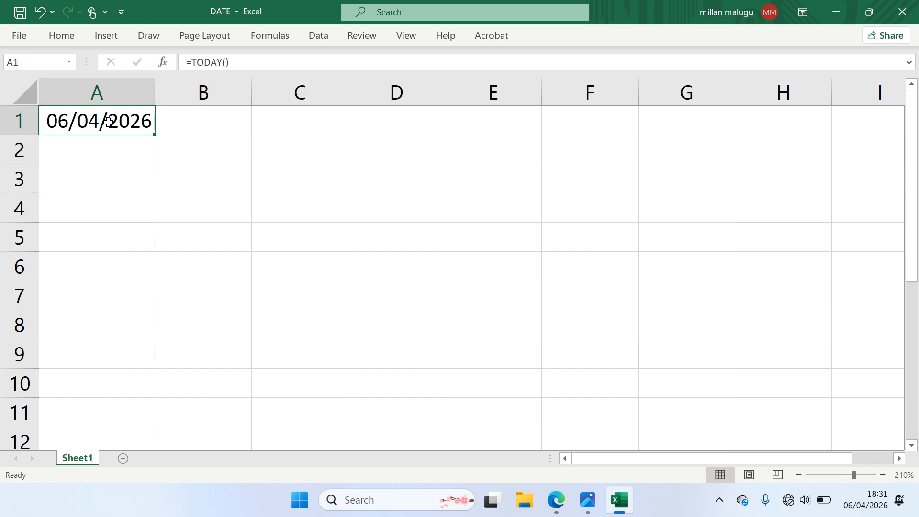
pyautogui.moveTo(230, 61); pyautogui.dragTo(198, 61)
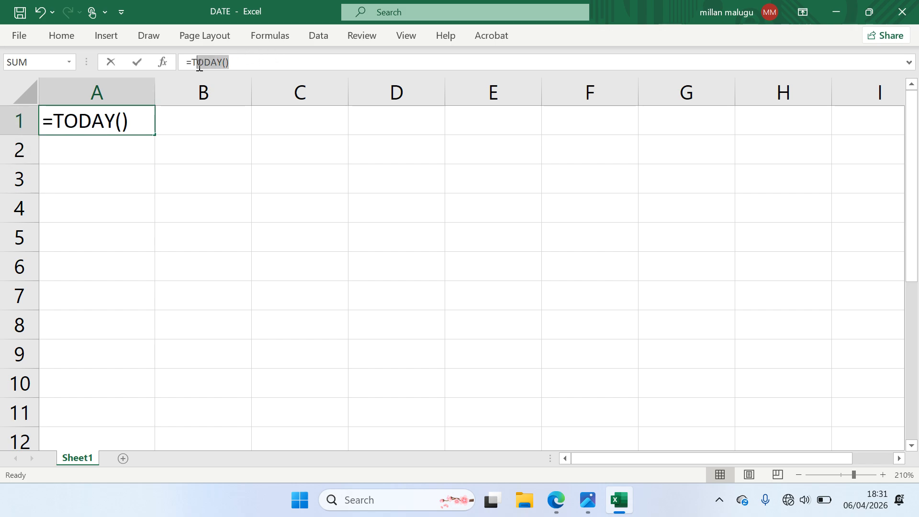
pyautogui.click(138, 62)
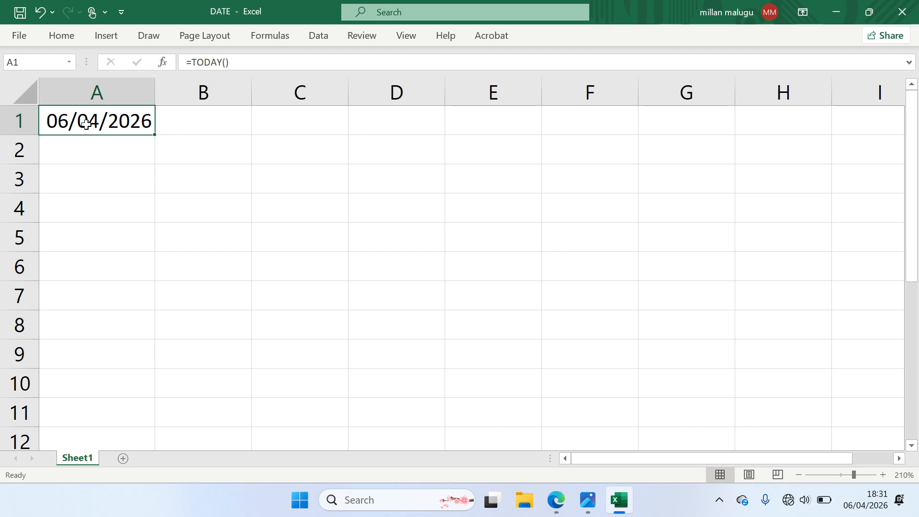
# Enter =NOW() in A2 to show 06/04/2026 18:32, then select A4
pyautogui.click(106, 151)
pyautogui.write('=')
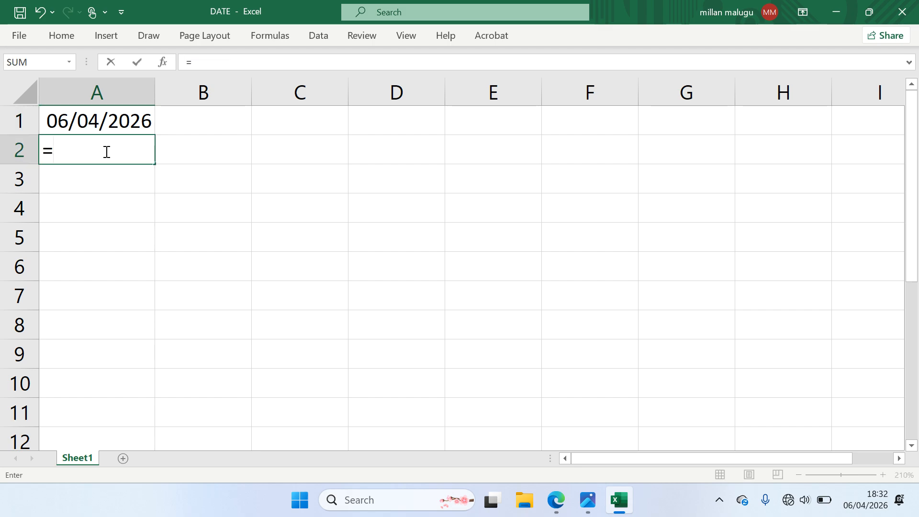
pyautogui.write('NOW')
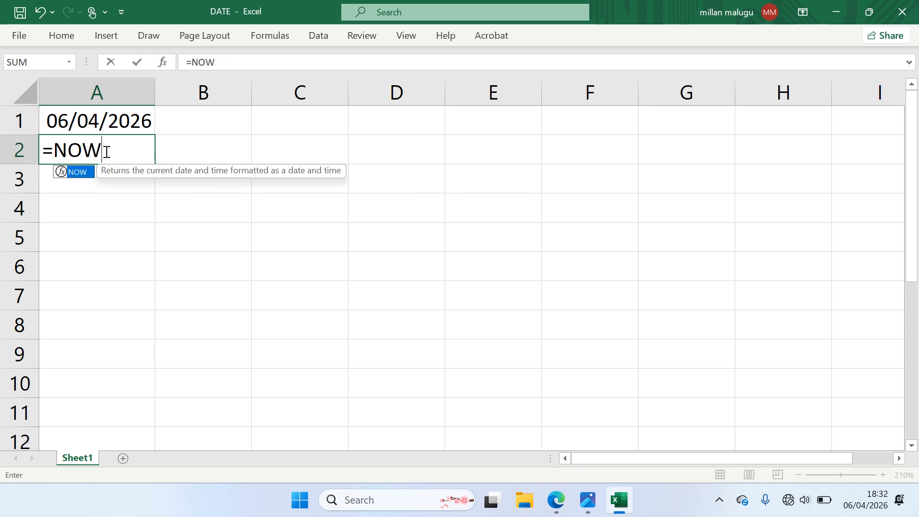
pyautogui.write('()')
pyautogui.press('Return')
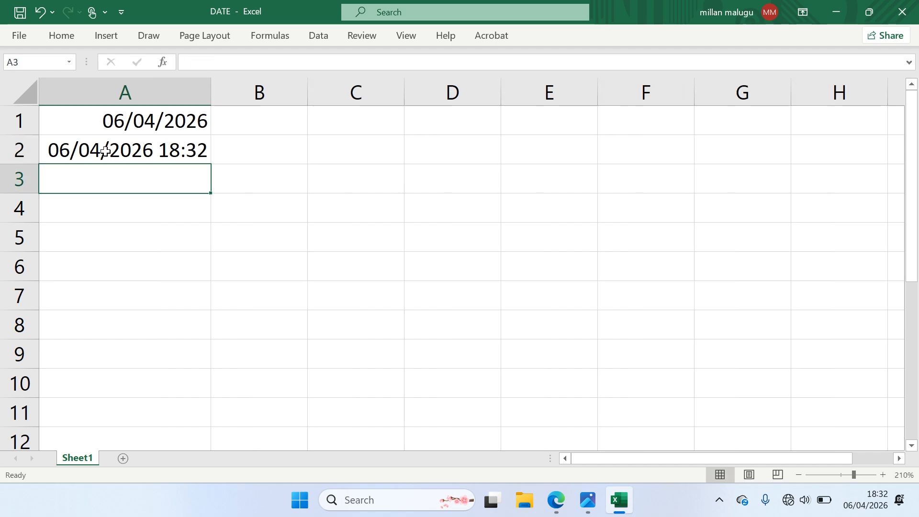
pyautogui.click(194, 148)
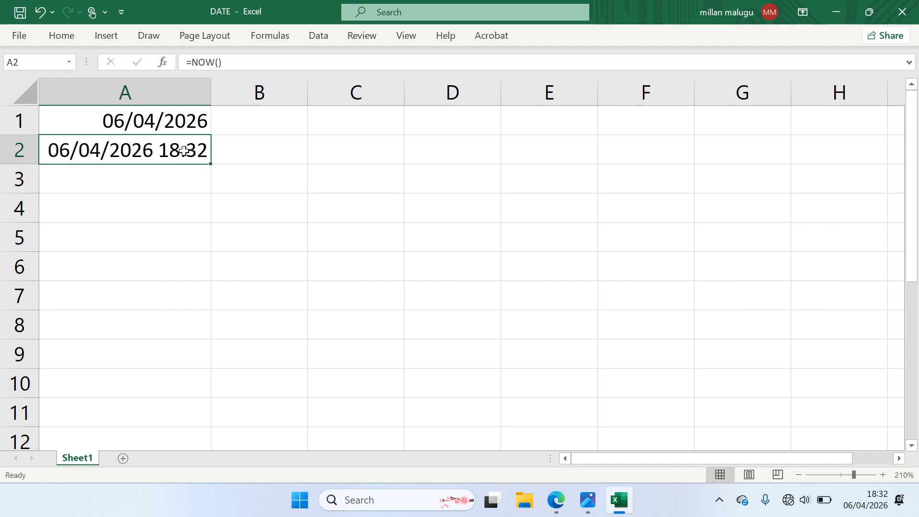
pyautogui.click(143, 177)
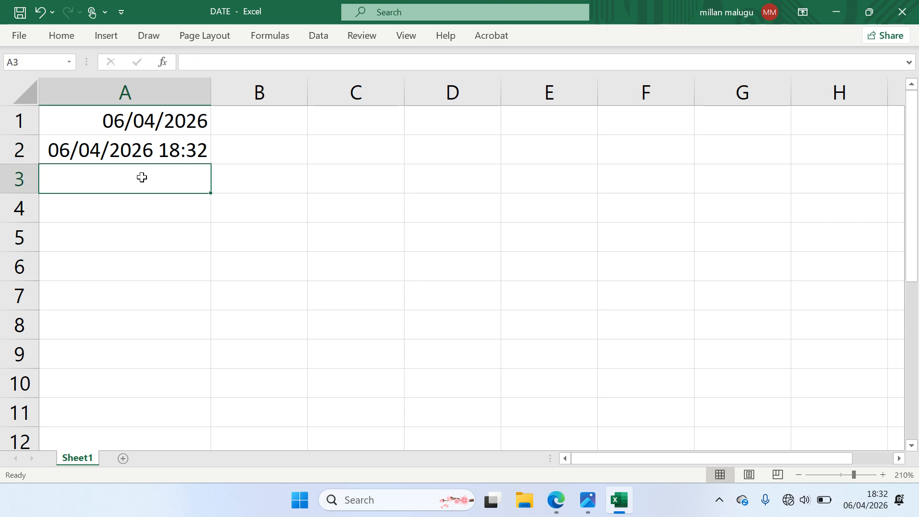
pyautogui.click(164, 202)
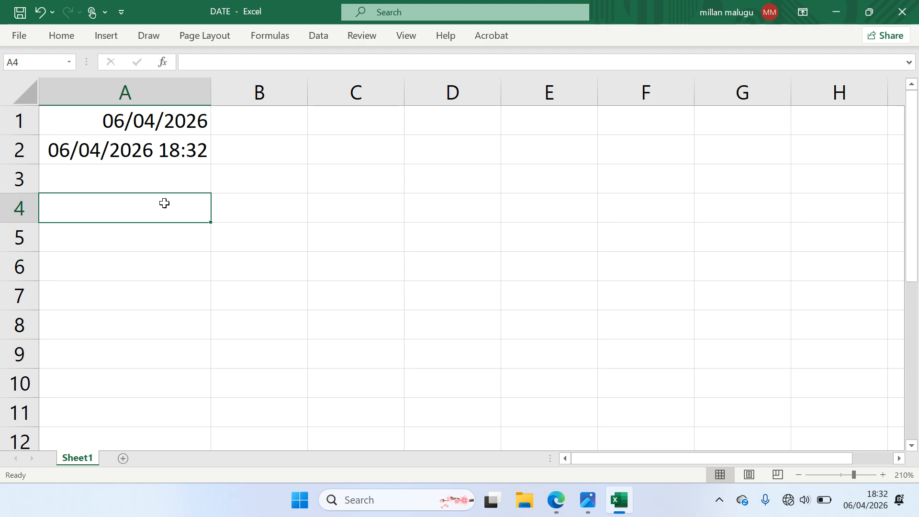
# Type the headings DAY, MONTH and YEAR into A4:C4
pyautogui.write('2')
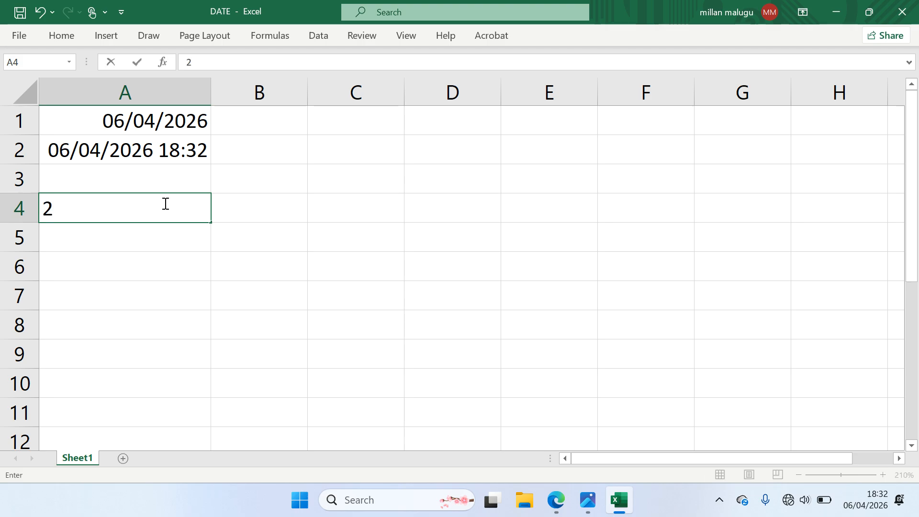
pyautogui.click(225, 212)
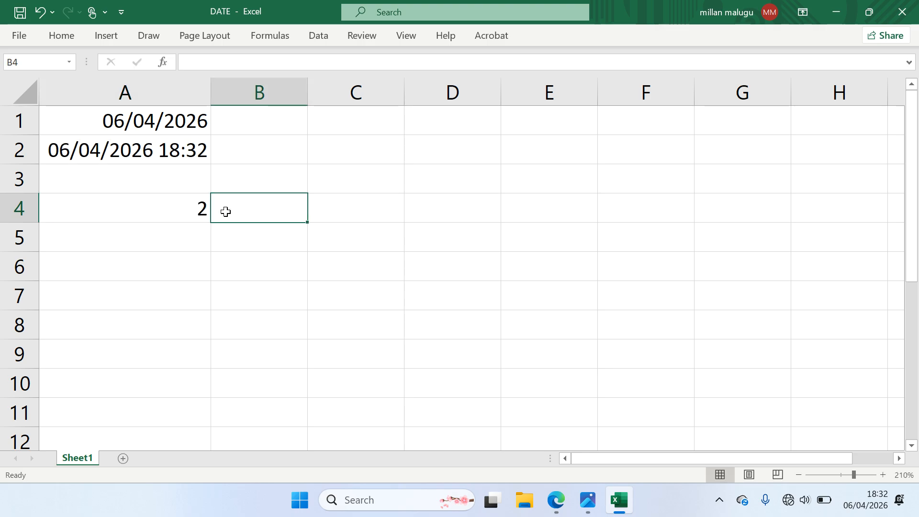
pyautogui.click(165, 205)
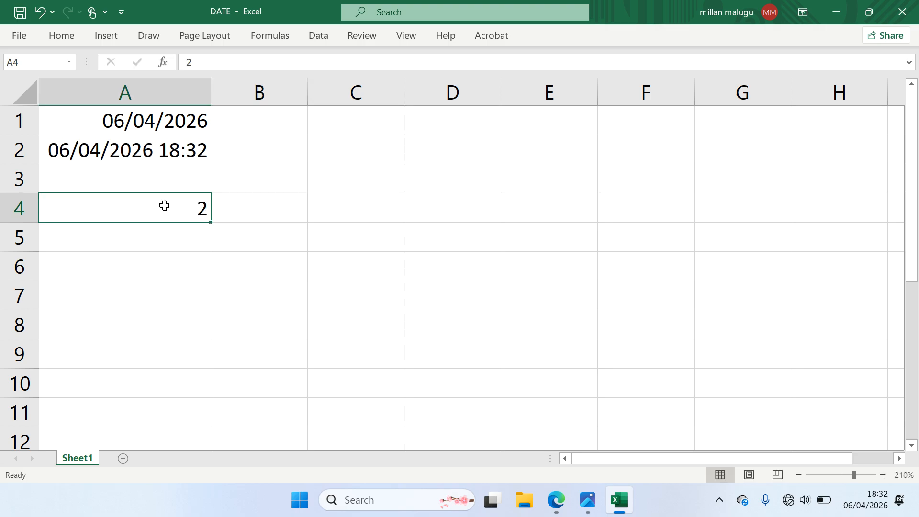
pyautogui.write('DAY')
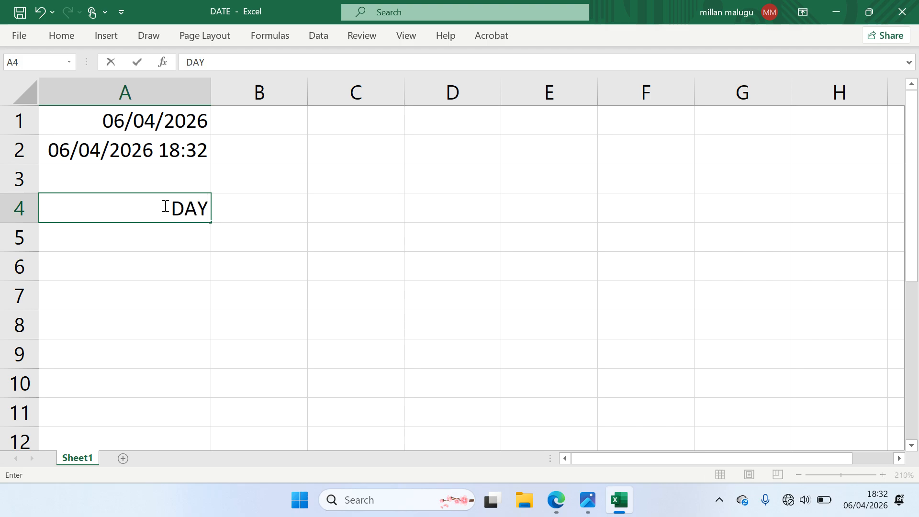
pyautogui.click(257, 214)
pyautogui.write('MONT')
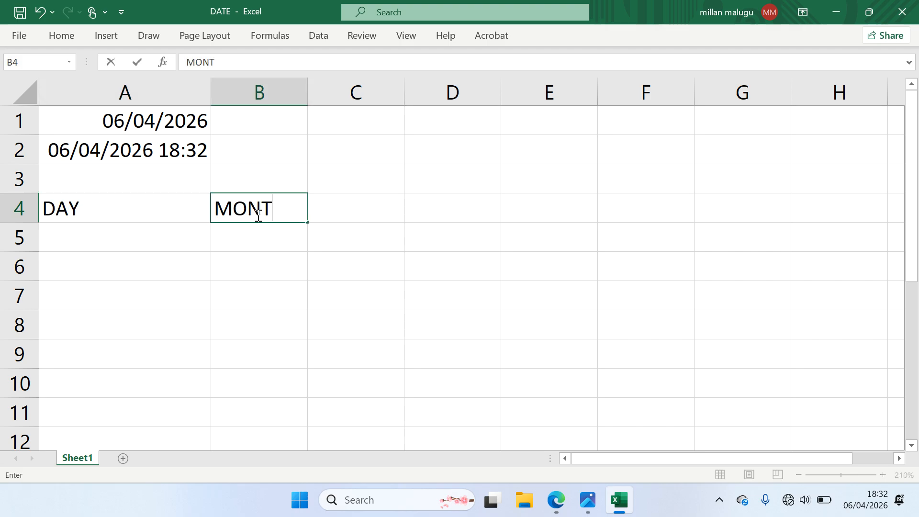
pyautogui.write('H')
pyautogui.click(328, 211)
pyautogui.write('YEOR')
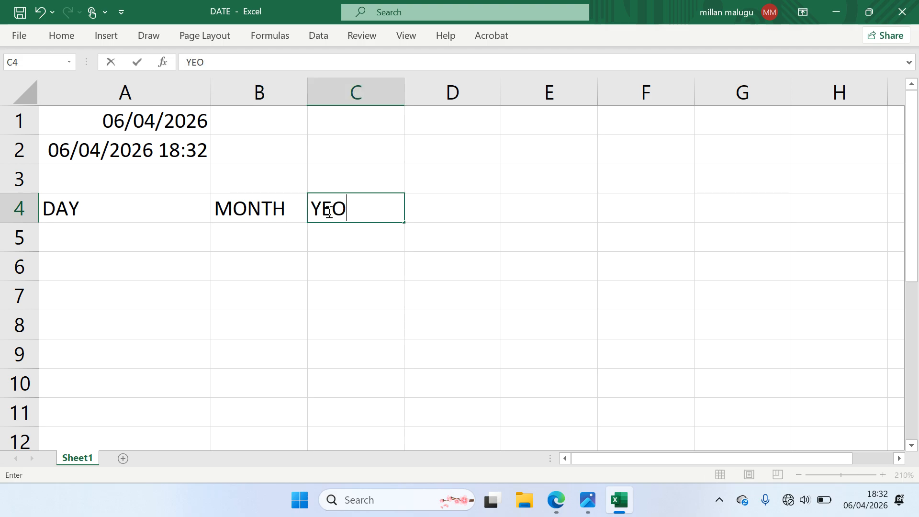
pyautogui.press('BackSpace')
pyautogui.press('BackSpace')
pyautogui.write('AR')
pyautogui.click(148, 236)
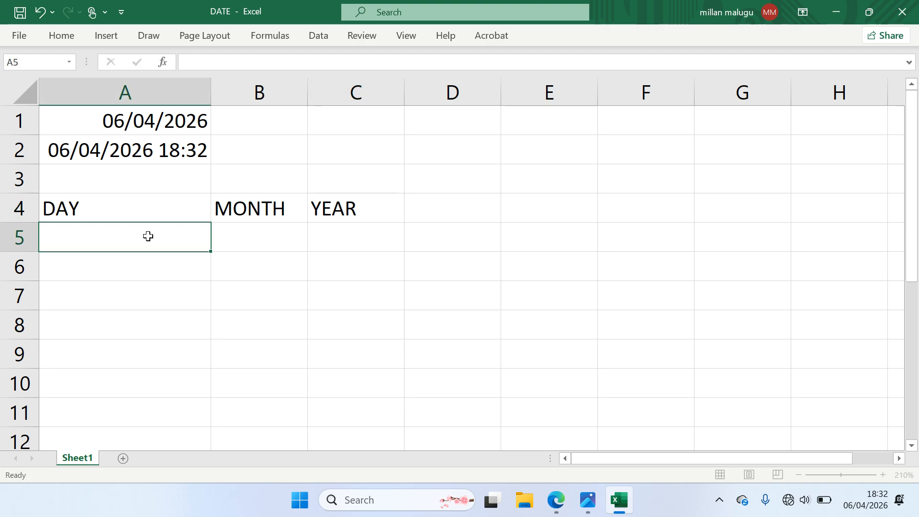
# Enter =SEQUENCE(10,1,1,2) in A5 to list odd numbers from 1 under DAY
pyautogui.write('=SE')
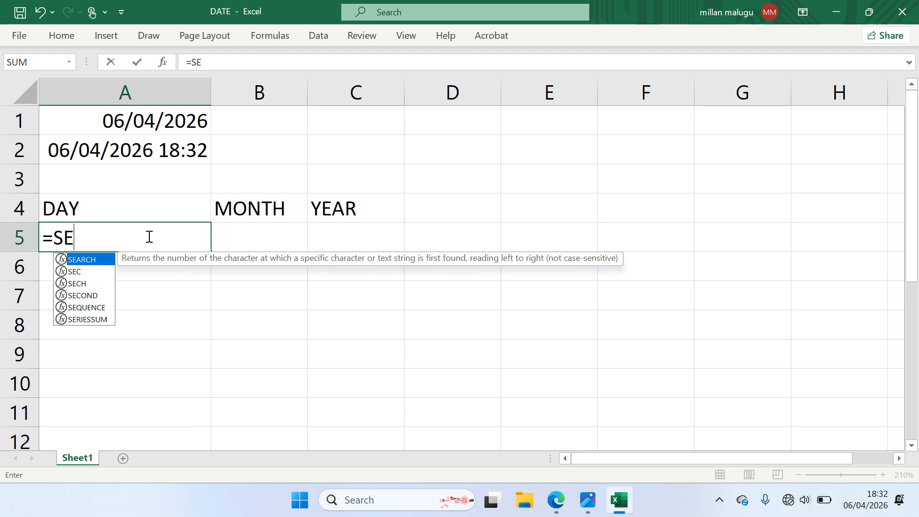
pyautogui.write('QUE')
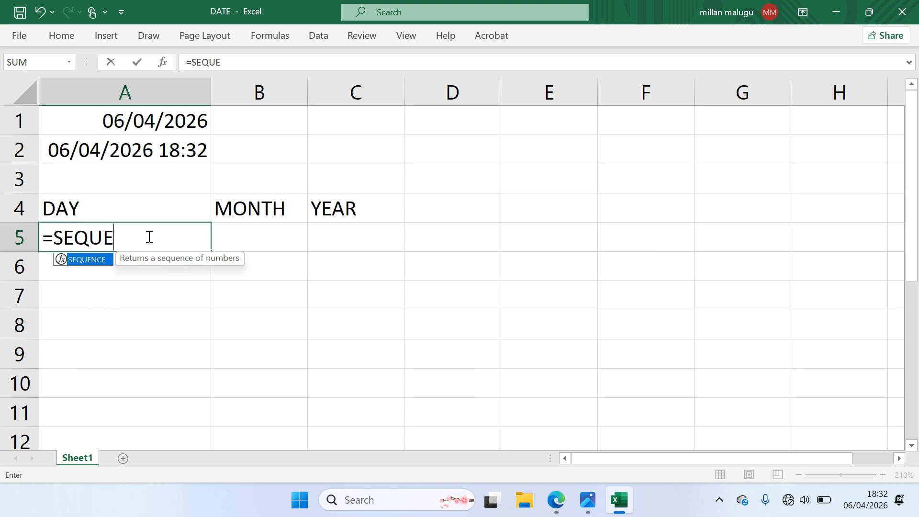
pyautogui.write('NCE(')
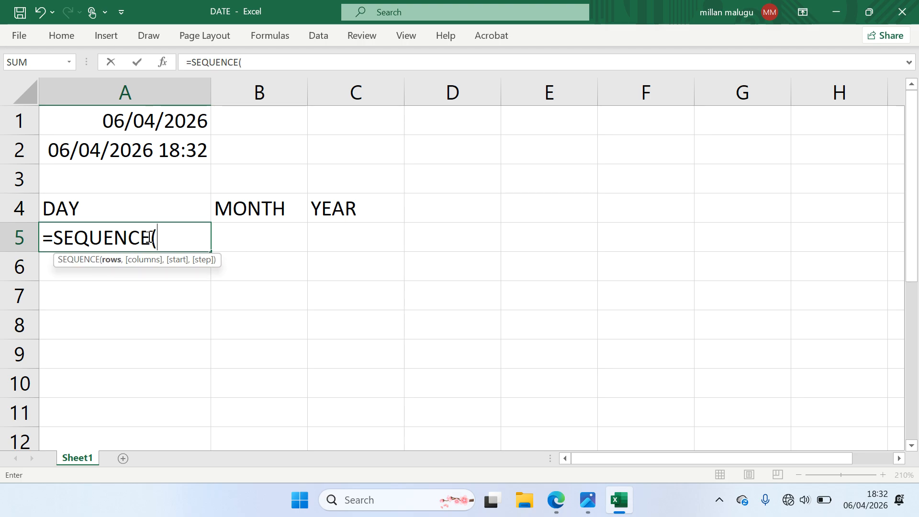
pyautogui.write('10,')
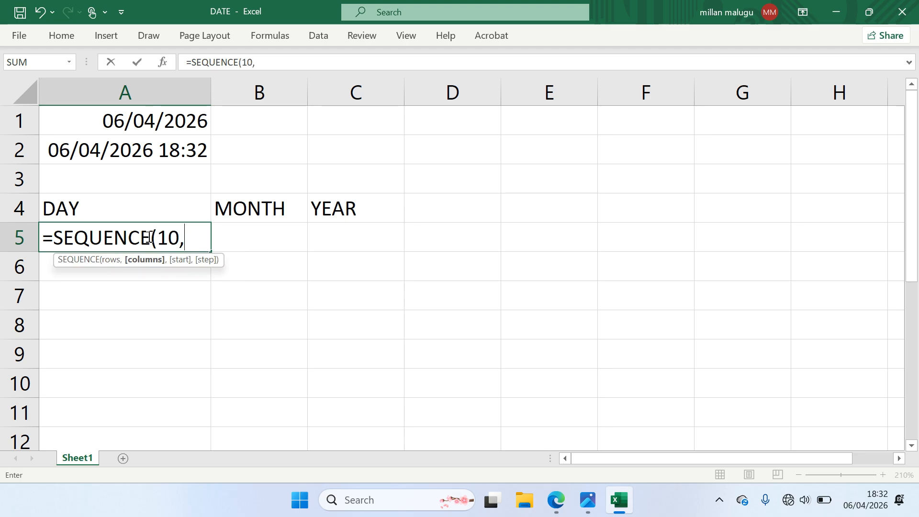
pyautogui.write('1,')
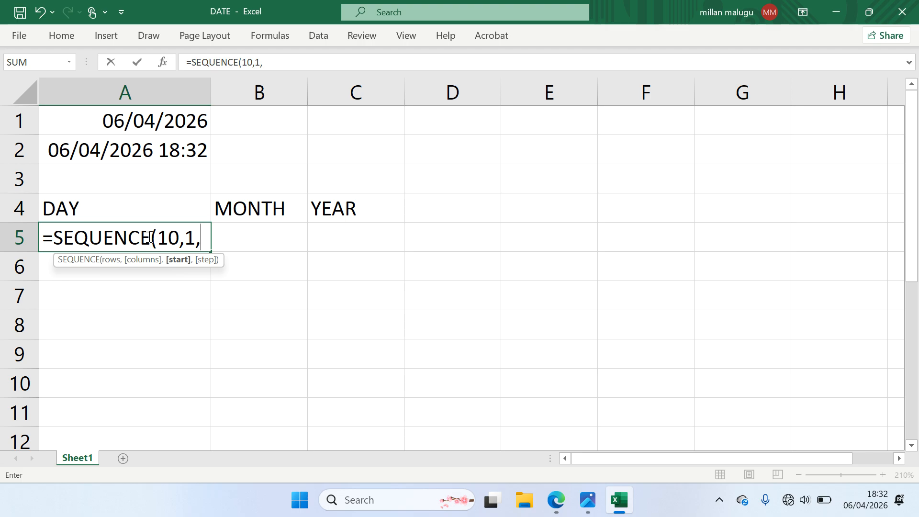
pyautogui.write('1,')
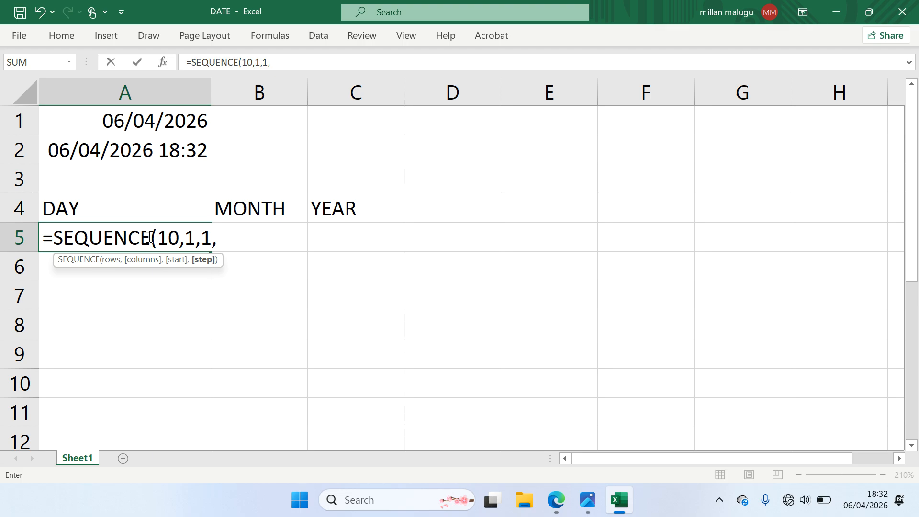
pyautogui.write('2)')
pyautogui.press('Return')
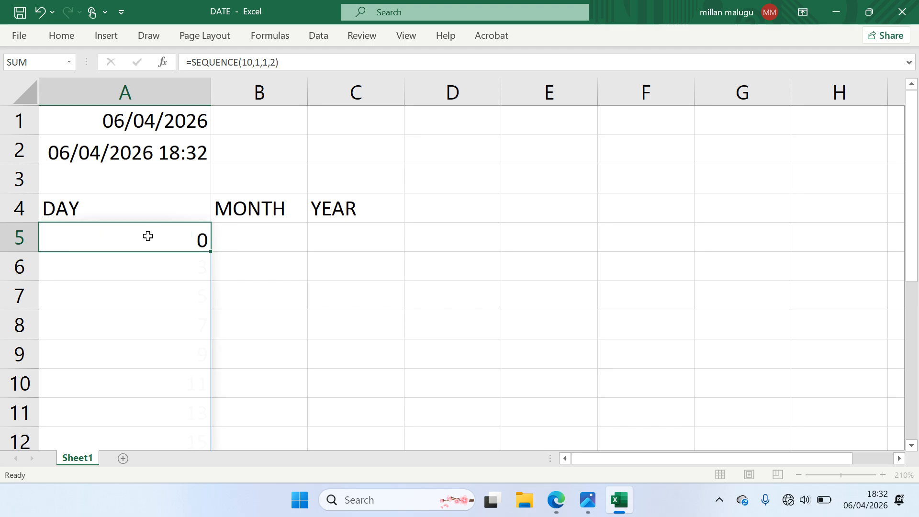
pyautogui.click(234, 234)
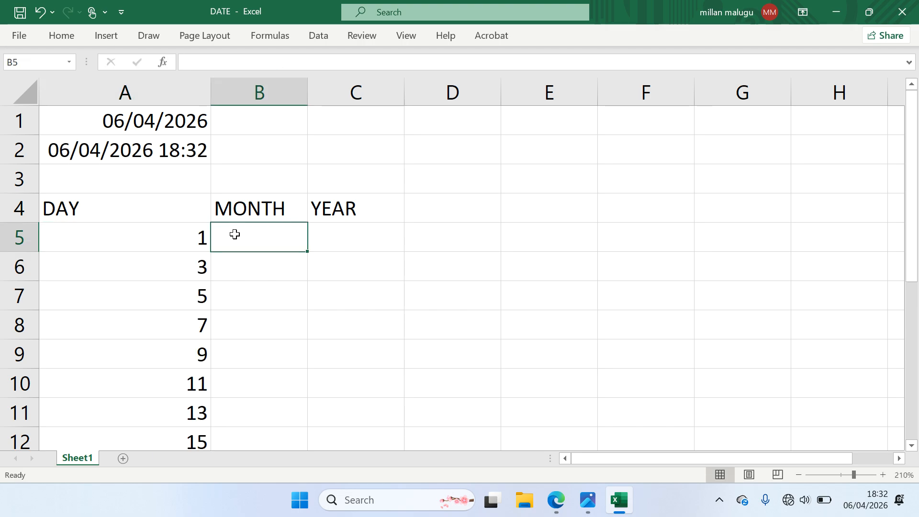
# Enter =SEQUENCE(10,1,2,1) in B5 to list 2 through 11 under MONTH
pyautogui.write('=SEQUEN')
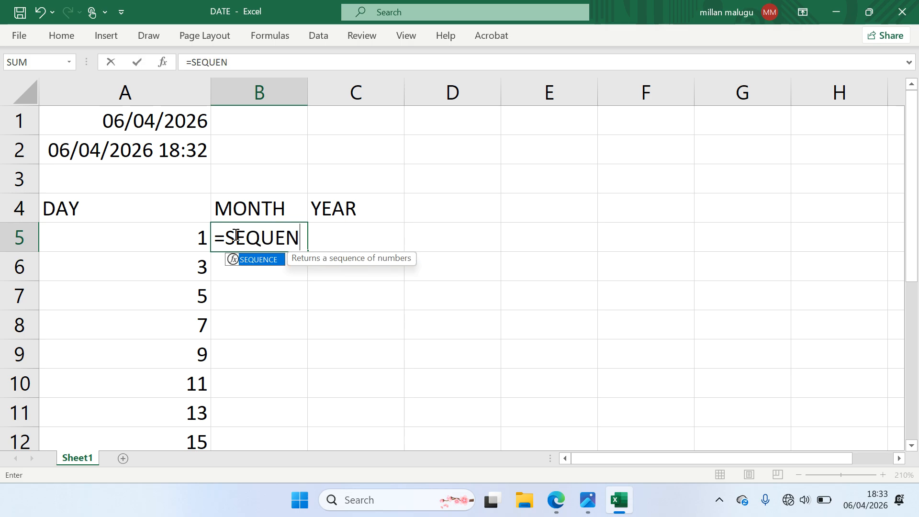
pyautogui.write('CE(')
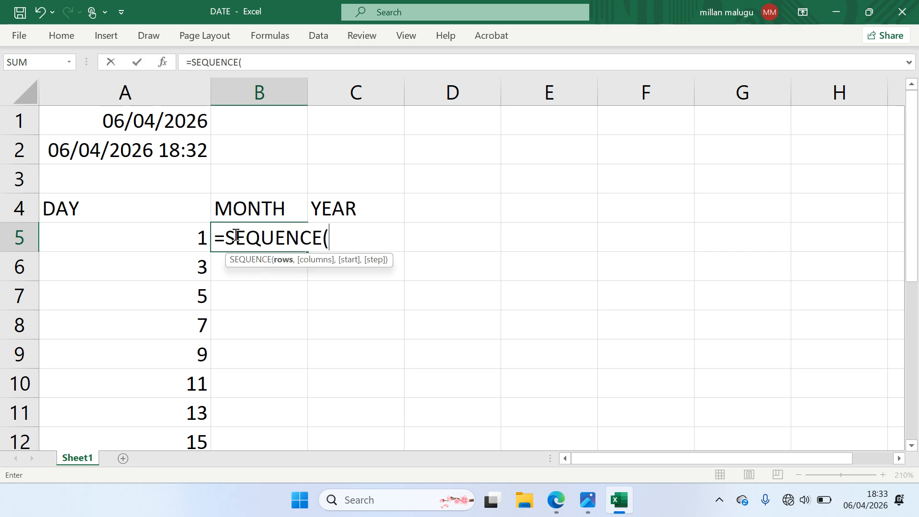
pyautogui.write('10,')
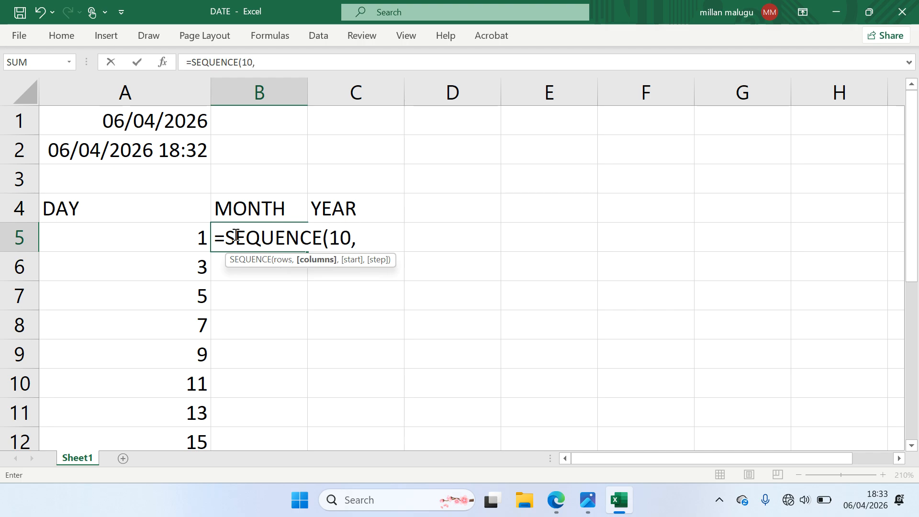
pyautogui.write('1,')
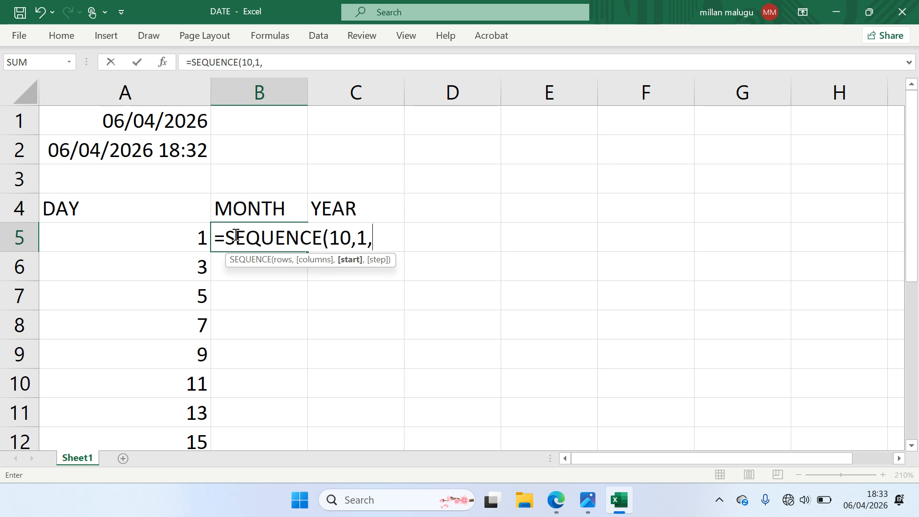
pyautogui.write('2,')
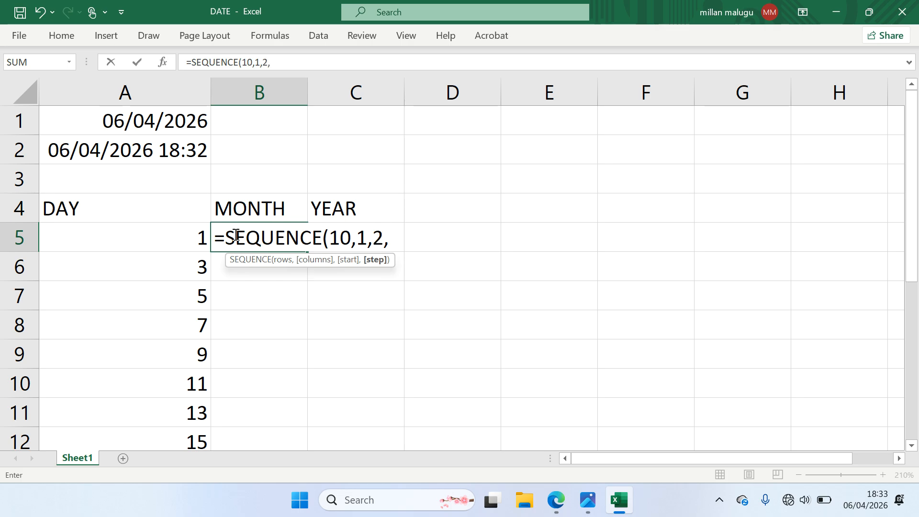
pyautogui.write('1)')
pyautogui.press('Return')
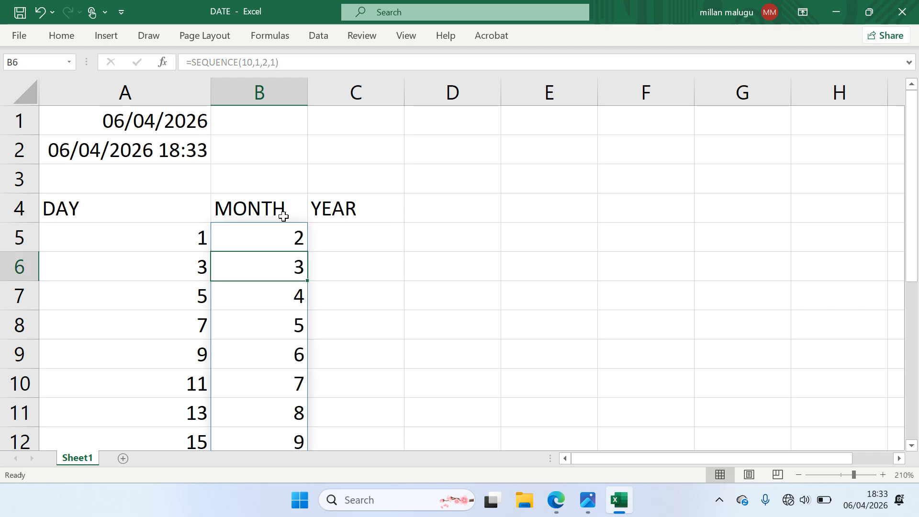
pyautogui.click(362, 225)
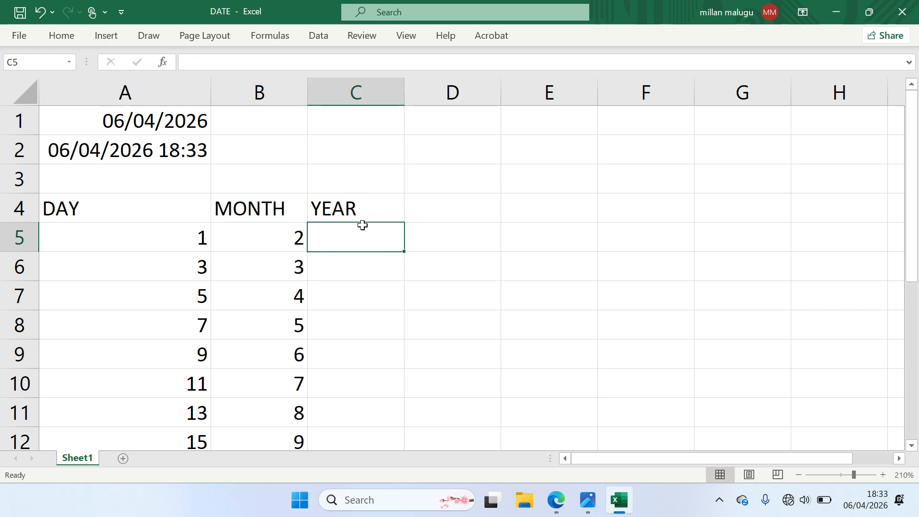
# Enter =SEQUENCE(10,1,2008,2) in C5 to list years 2008, 2010, 2012… under YEAR
pyautogui.write('=SEW')
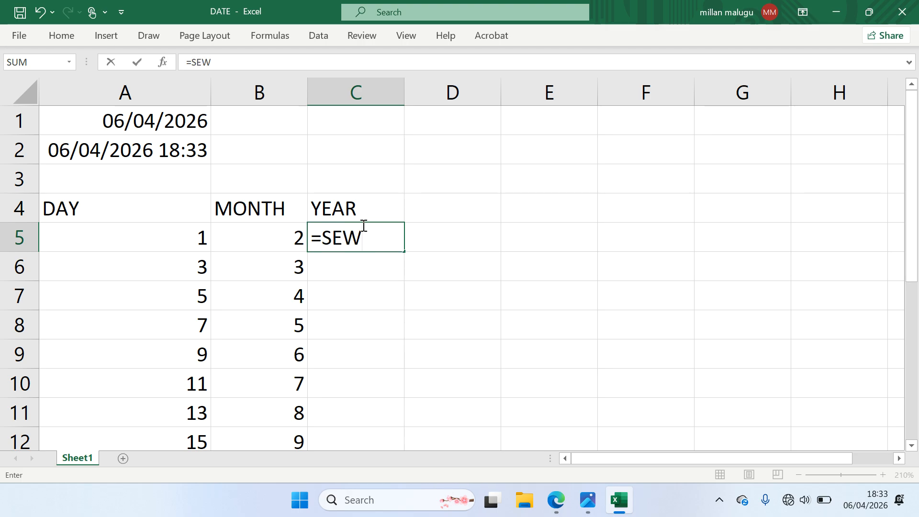
pyautogui.press('BackSpace')
pyautogui.write('Q')
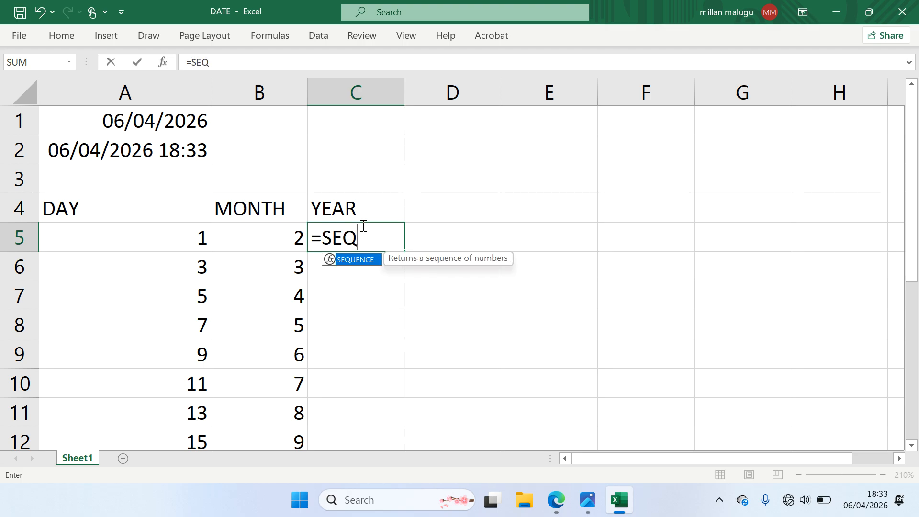
pyautogui.write('UENCE(')
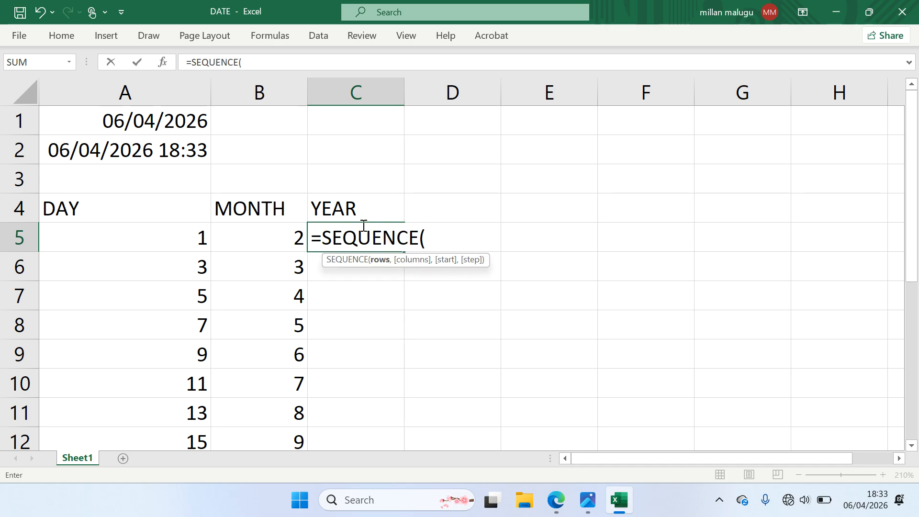
pyautogui.write('10,')
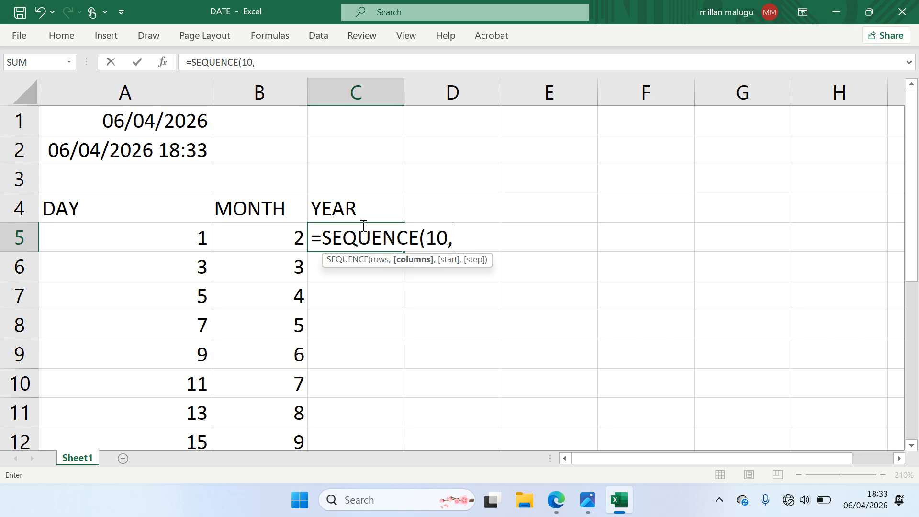
pyautogui.write('1,')
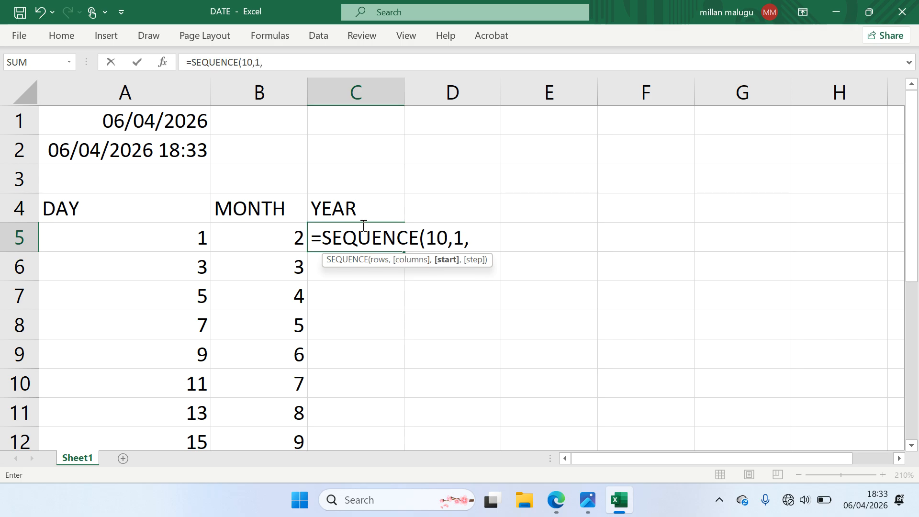
pyautogui.write('200')
pyautogui.write('8')
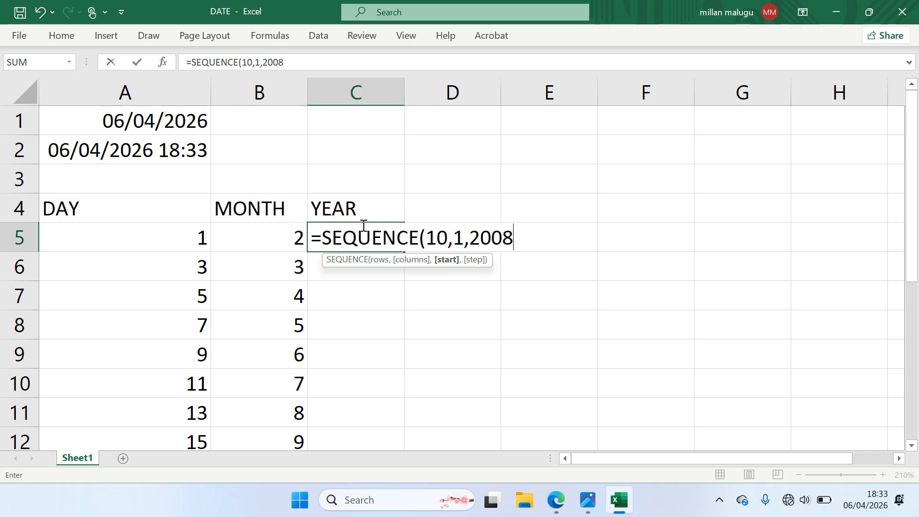
pyautogui.write(',2')
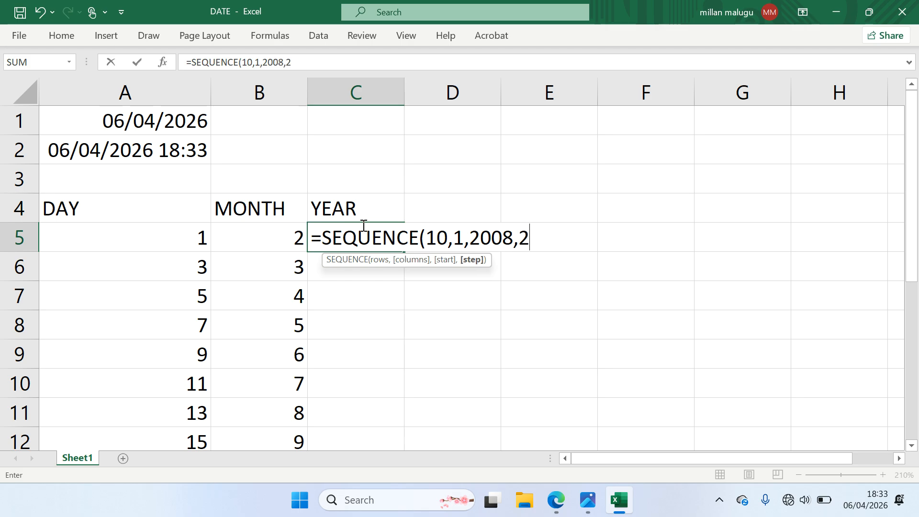
pyautogui.write(')')
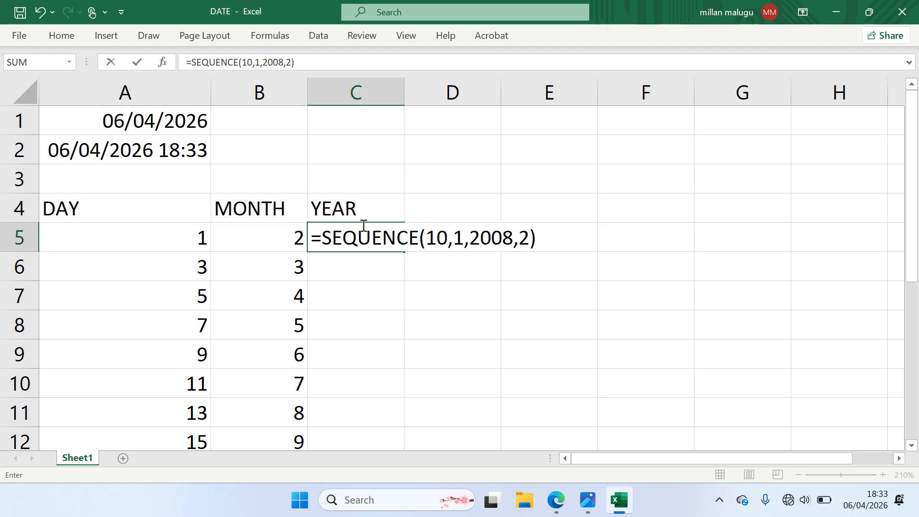
pyautogui.press('Return')
pyautogui.scroll(-2, 462, 290)
pyautogui.scroll(1, 463, 290)
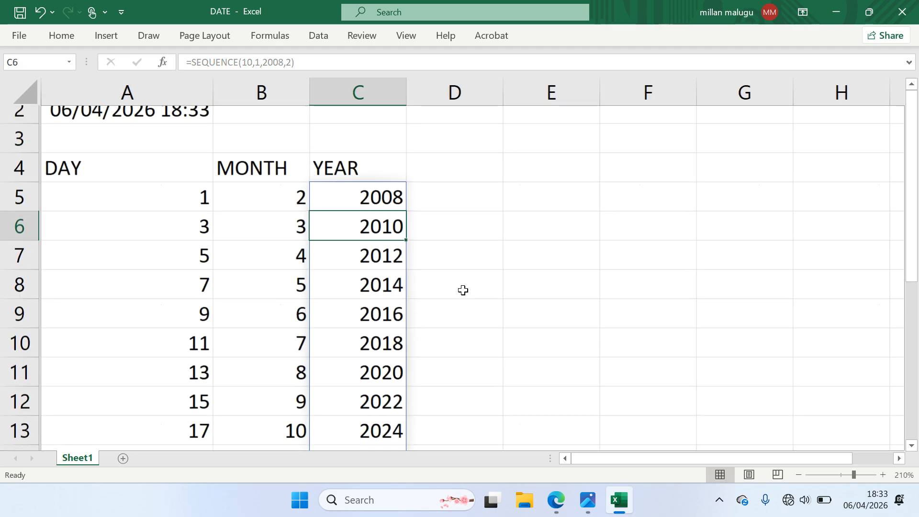
pyautogui.scroll(1, 462, 290)
pyautogui.scroll(-1, 462, 289)
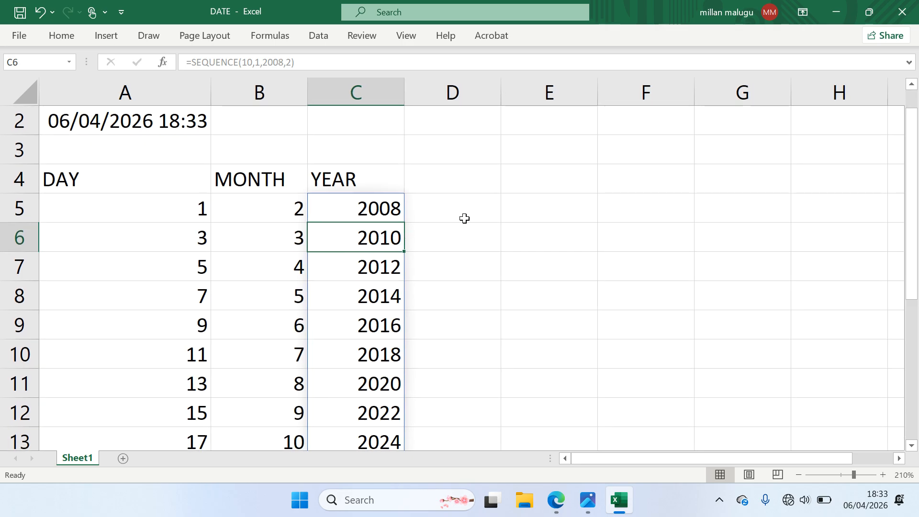
# Check the DAY, MONTH and YEAR headings and their first-row formulas
pyautogui.click(209, 180)
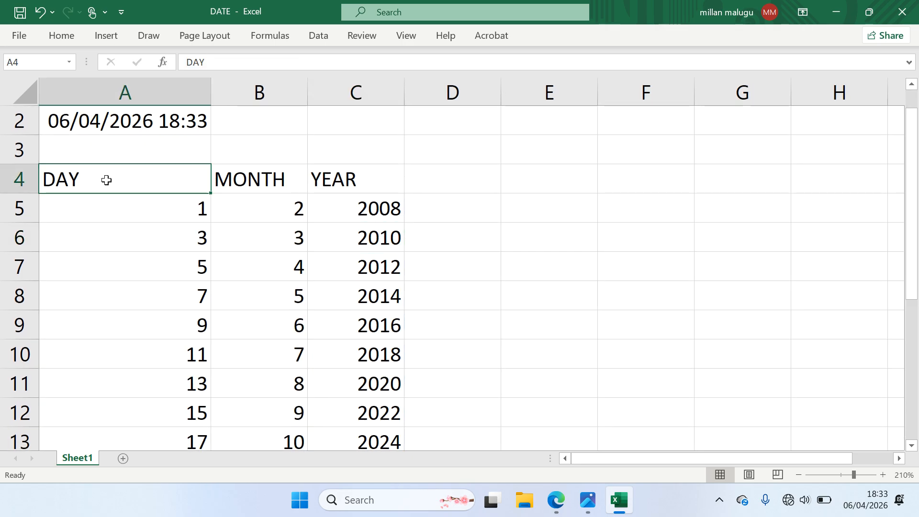
pyautogui.click(231, 179)
pyautogui.click(350, 179)
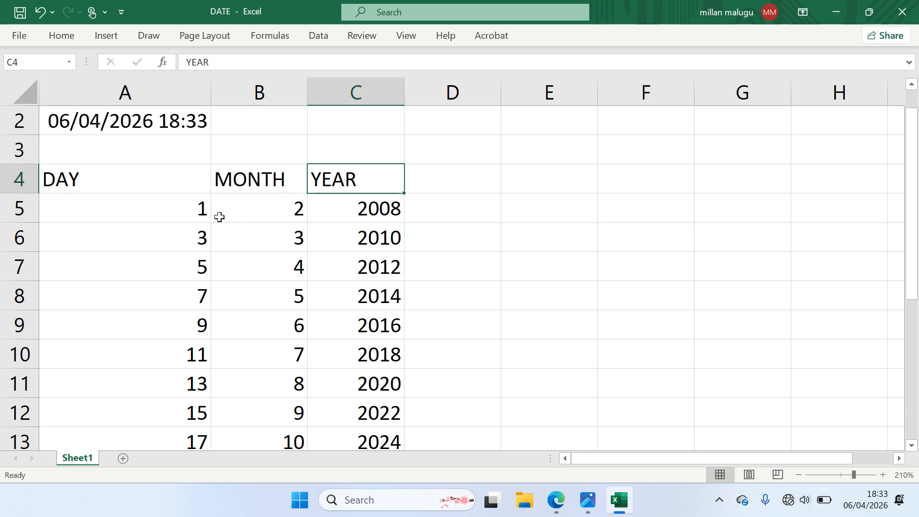
pyautogui.click(193, 209)
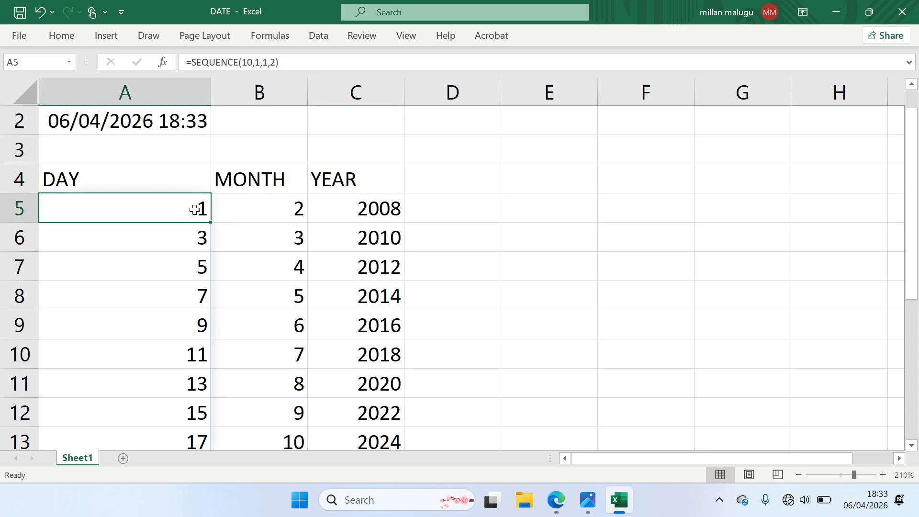
pyautogui.click(269, 207)
pyautogui.click(357, 205)
pyautogui.click(425, 213)
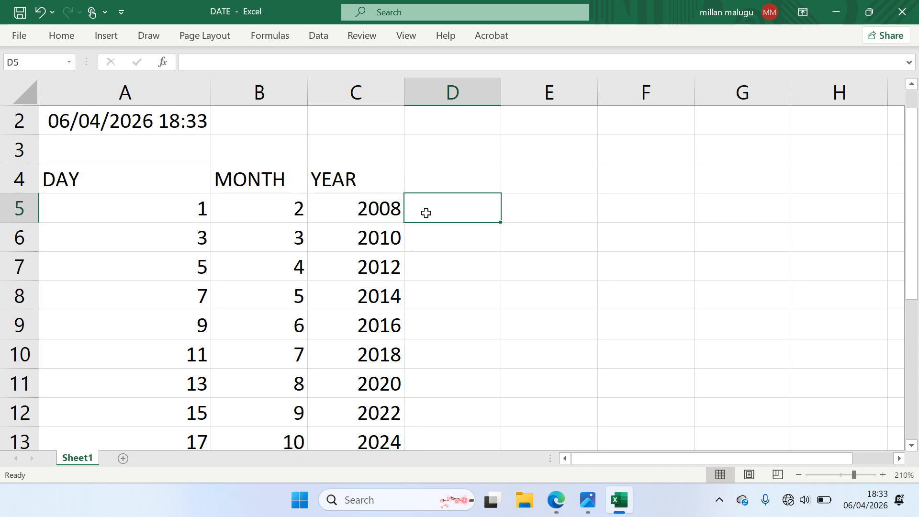
pyautogui.click(437, 179)
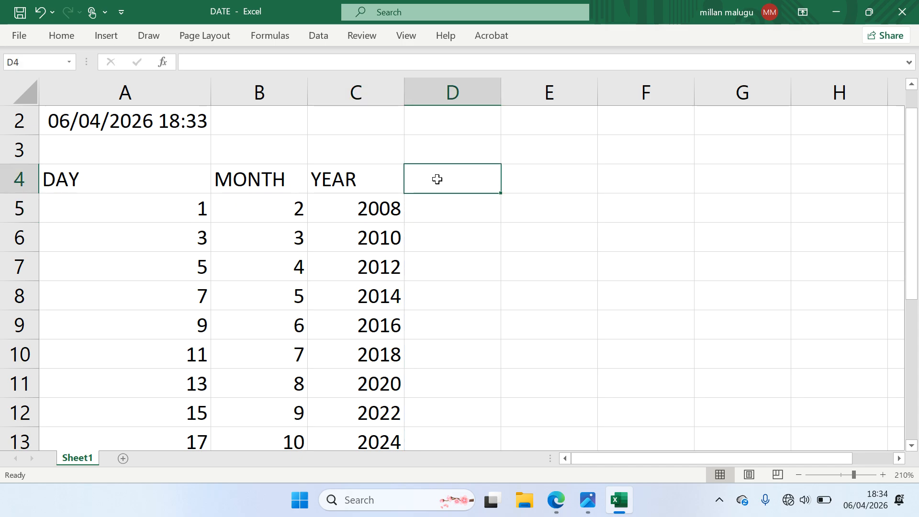
# Head D4 with DATE and enter =DATE(C5,B5,A5) in D5, giving 01/02/2008
pyautogui.write('DATE')
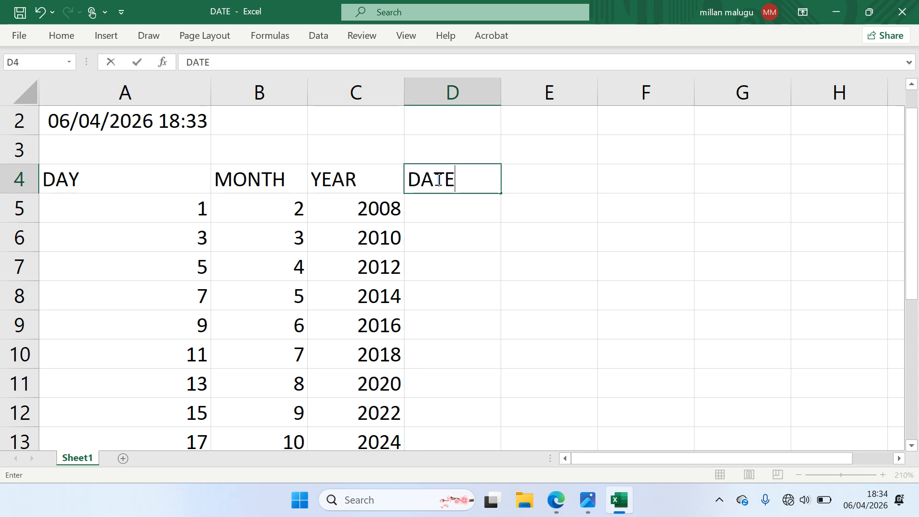
pyautogui.click(443, 203)
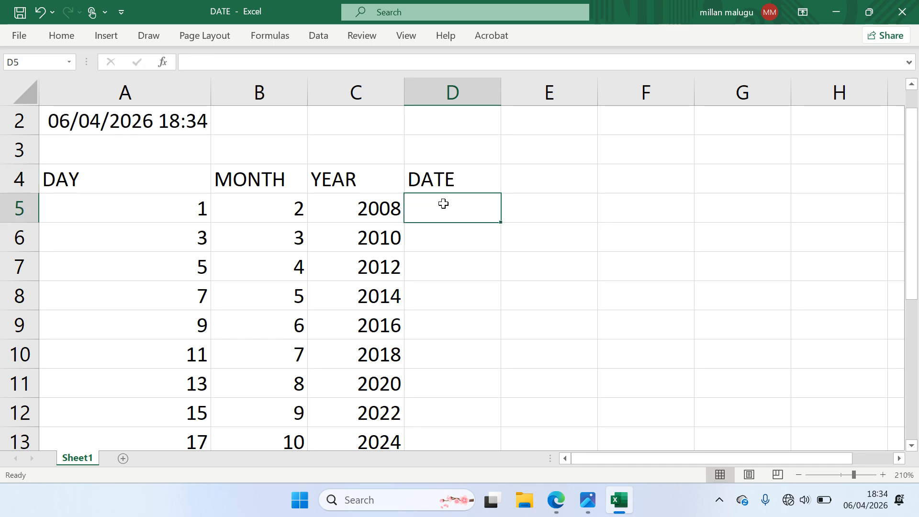
pyautogui.write('=D')
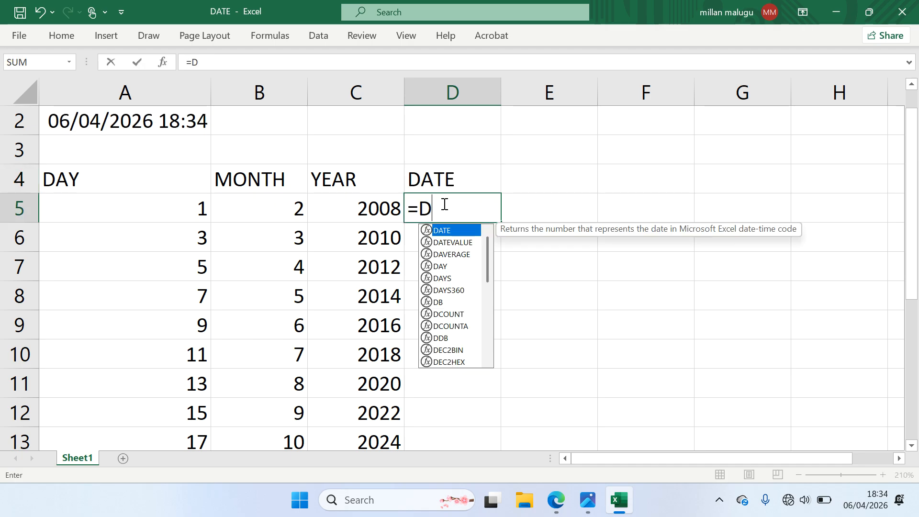
pyautogui.write('ATE(')
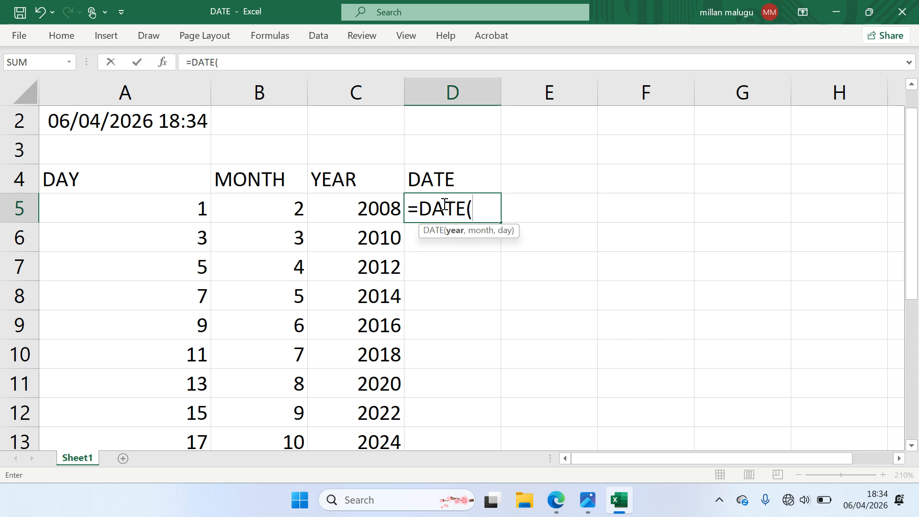
pyautogui.click(378, 208)
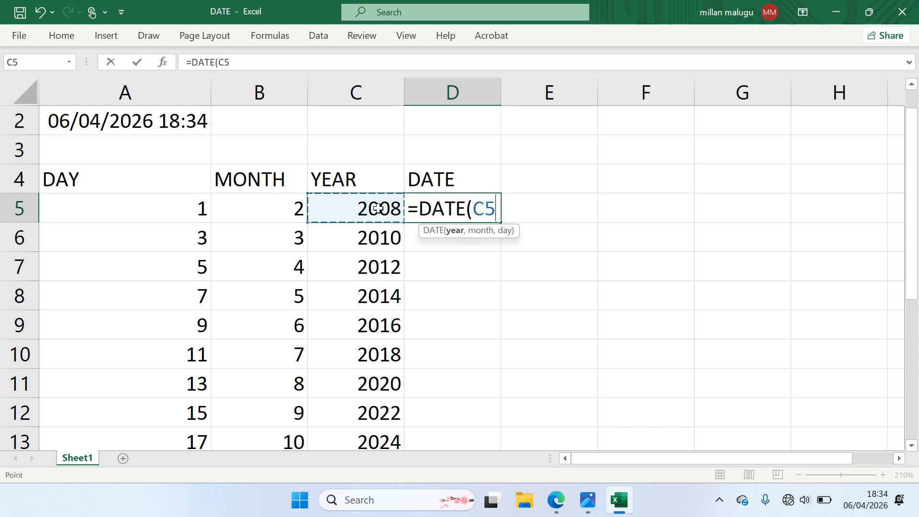
pyautogui.write(',')
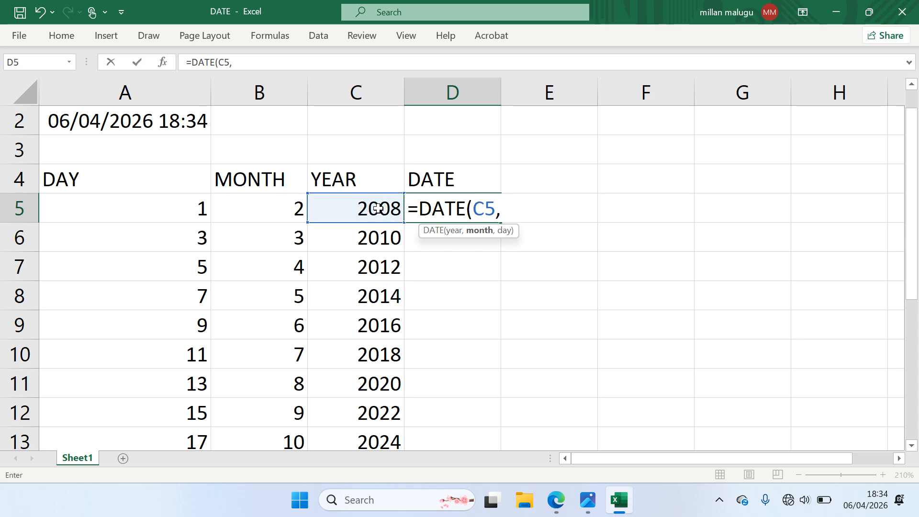
pyautogui.click(282, 205)
pyautogui.write(',')
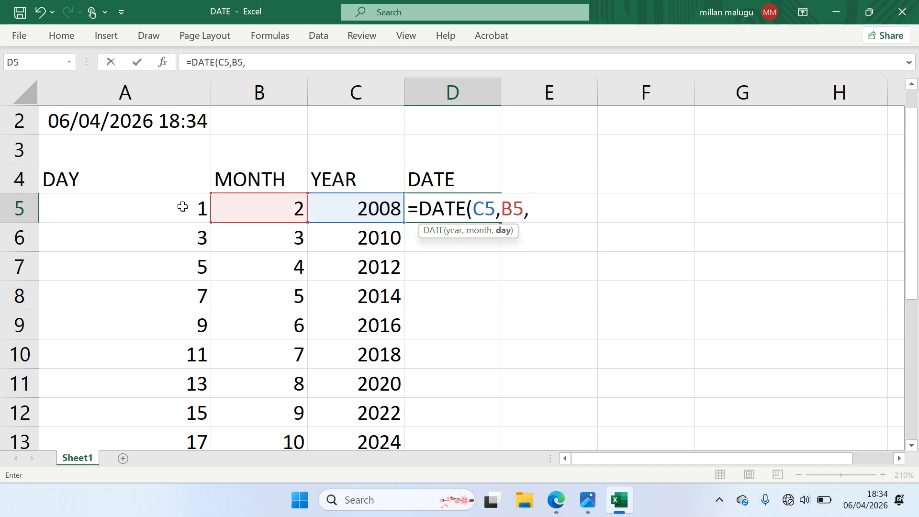
pyautogui.click(181, 205)
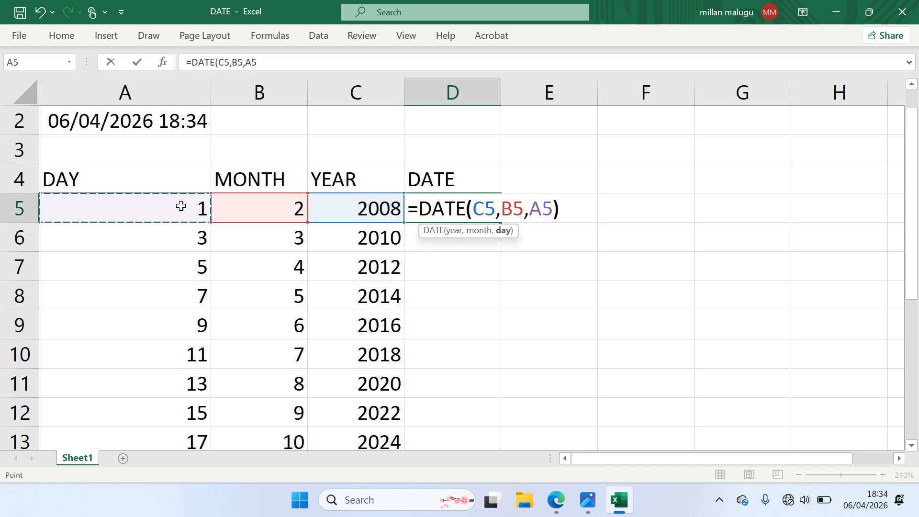
pyautogui.write(')')
pyautogui.press('Return')
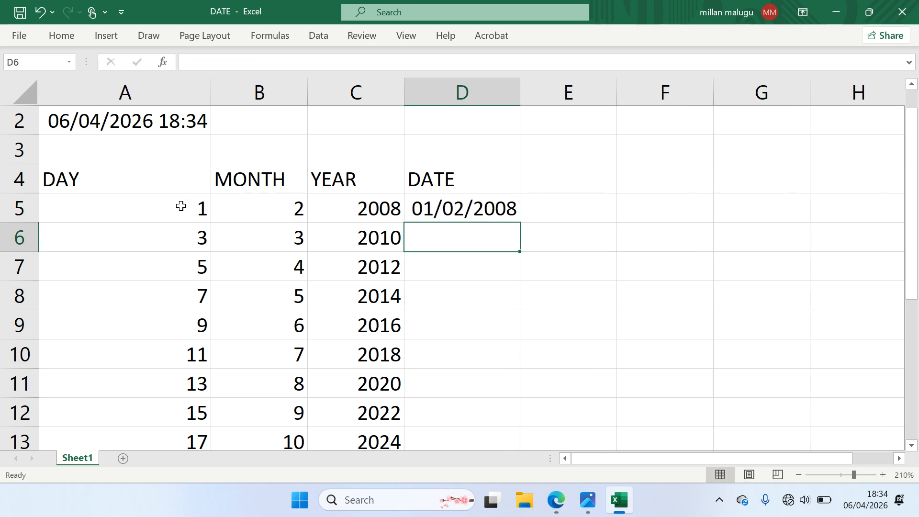
pyautogui.click(485, 218)
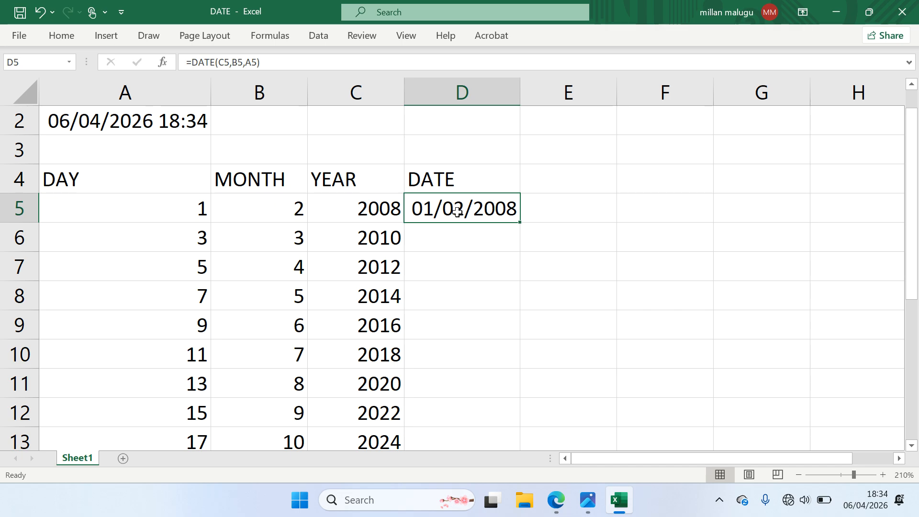
# Fill the DATE formula from D5 down to D14, ending at 19/11/2026
pyautogui.doubleClick(519, 223)
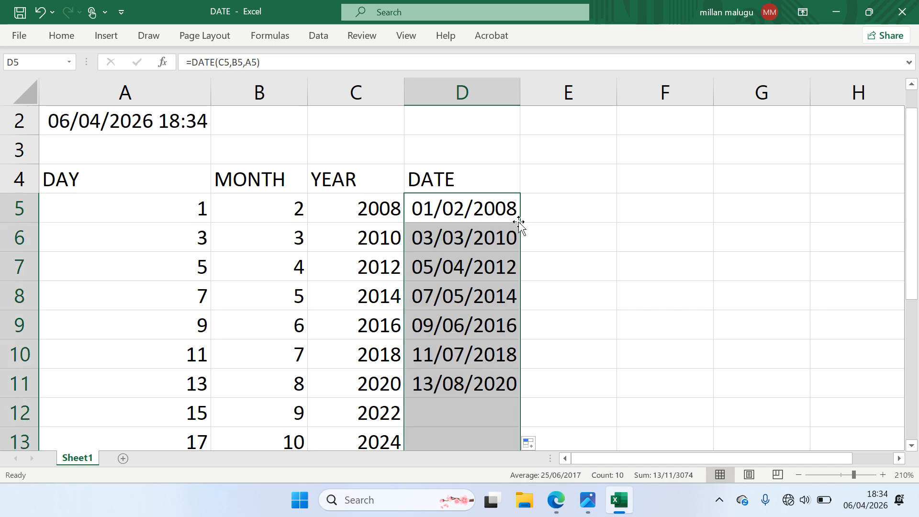
pyautogui.scroll(-2, 580, 271)
pyautogui.scroll(2, 580, 271)
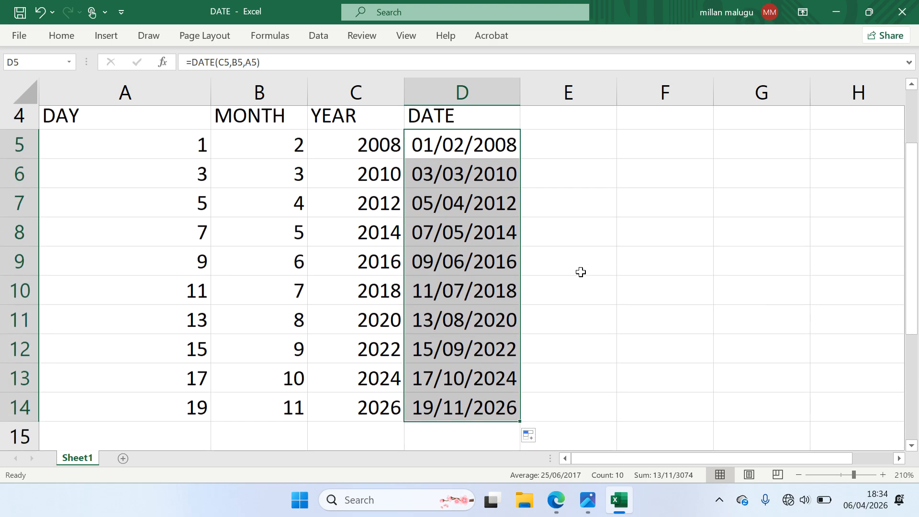
pyautogui.scroll(1, 580, 272)
pyautogui.scroll(-1, 581, 271)
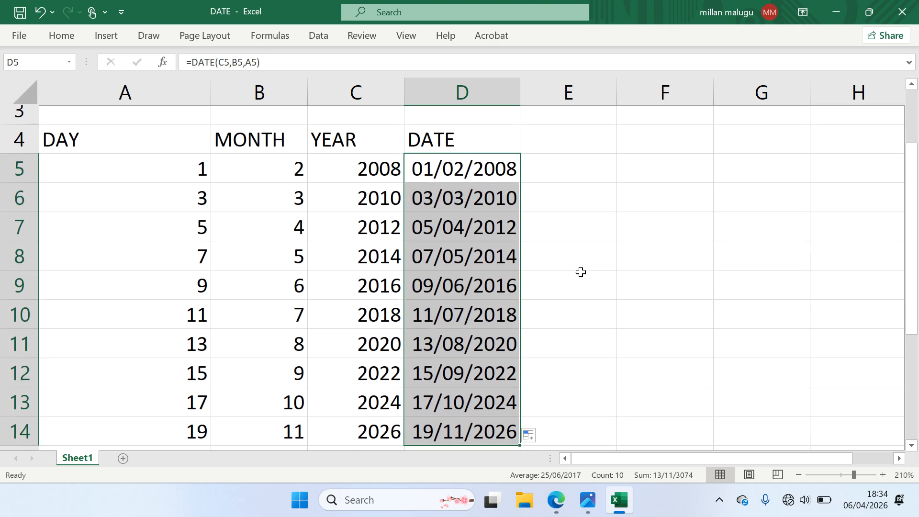
pyautogui.scroll(1, 580, 272)
pyautogui.scroll(-1, 580, 272)
pyautogui.scroll(1, 580, 271)
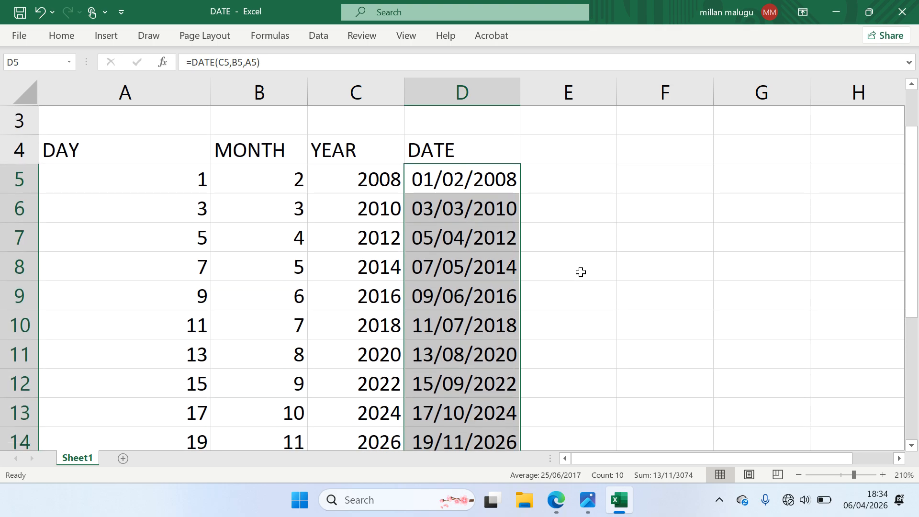
pyautogui.click(580, 272)
pyautogui.scroll(1, 581, 272)
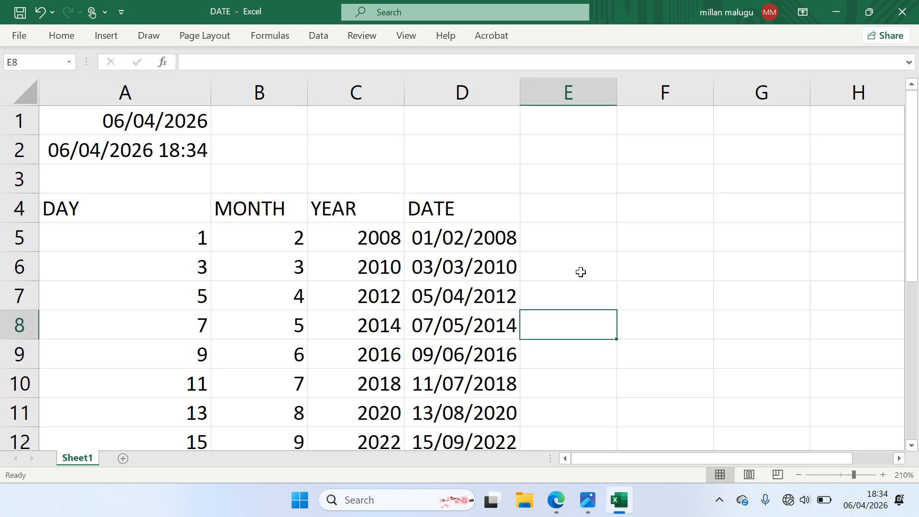
pyautogui.click(577, 244)
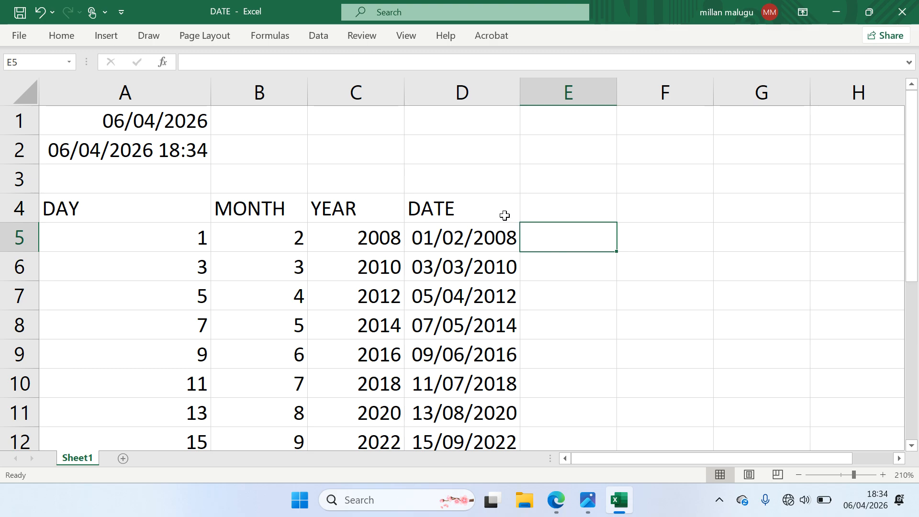
# Type the headings DAY, MONTH and YEAR into E4, F4 and G4
pyautogui.click(549, 214)
pyautogui.write('DAY')
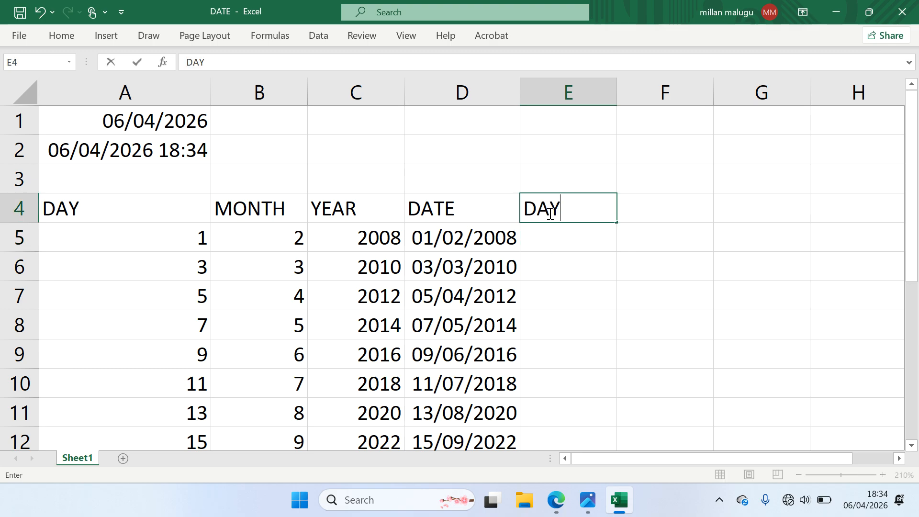
pyautogui.click(644, 207)
pyautogui.write('MONTH')
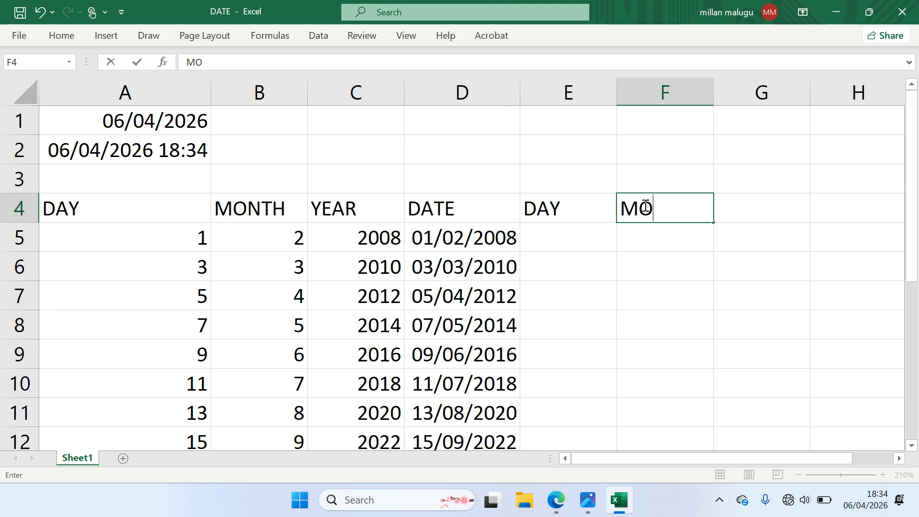
pyautogui.click(722, 206)
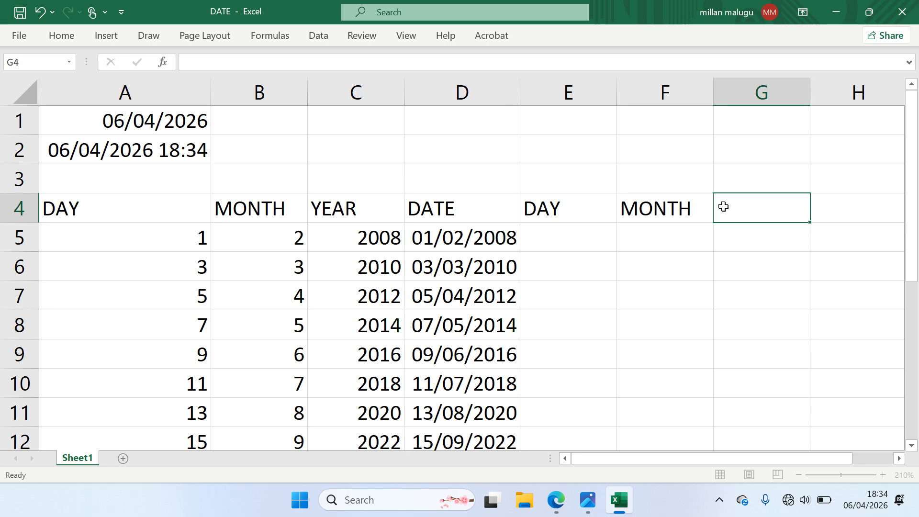
pyautogui.write('YEAR')
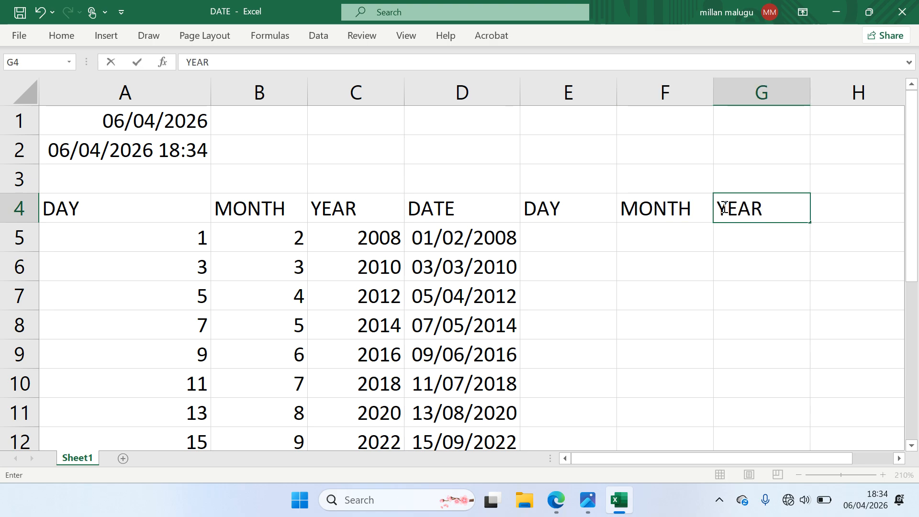
pyautogui.click(641, 232)
# Enter =DAY(D5) in E5 to extract the day, 1
pyautogui.click(583, 240)
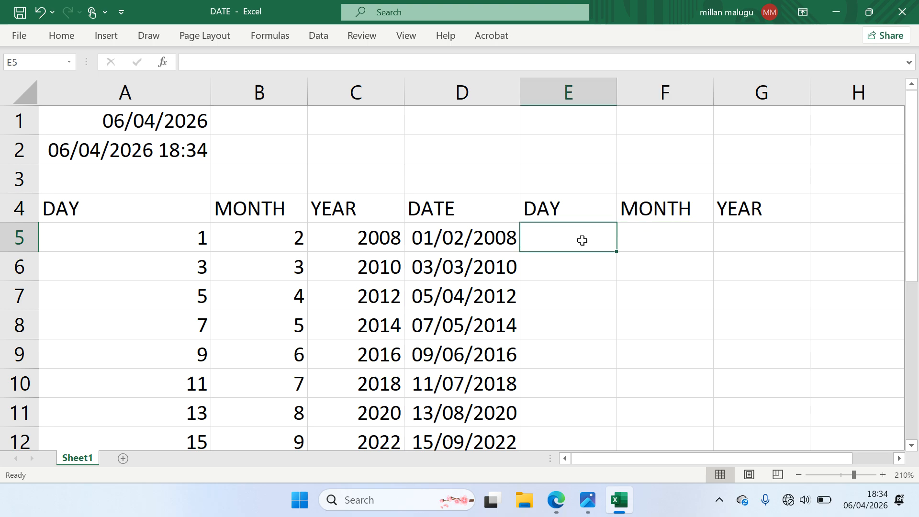
pyautogui.write('=')
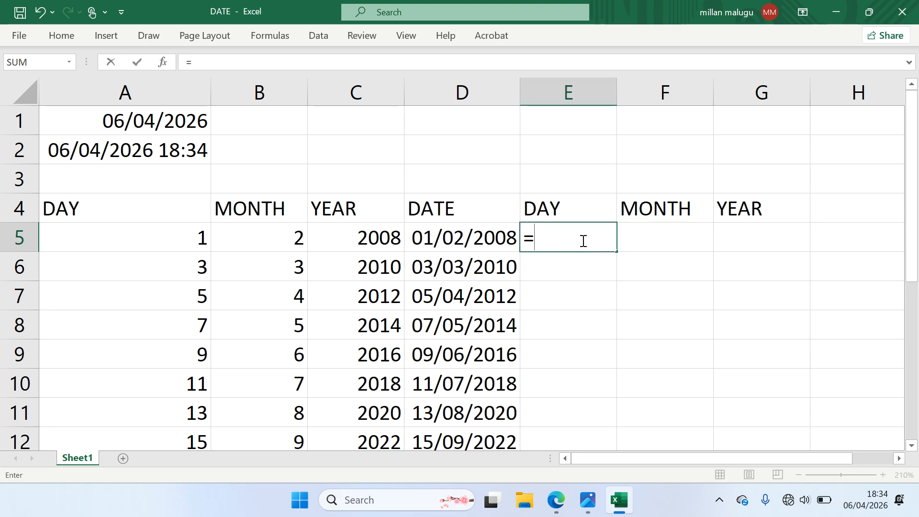
pyautogui.write('DA')
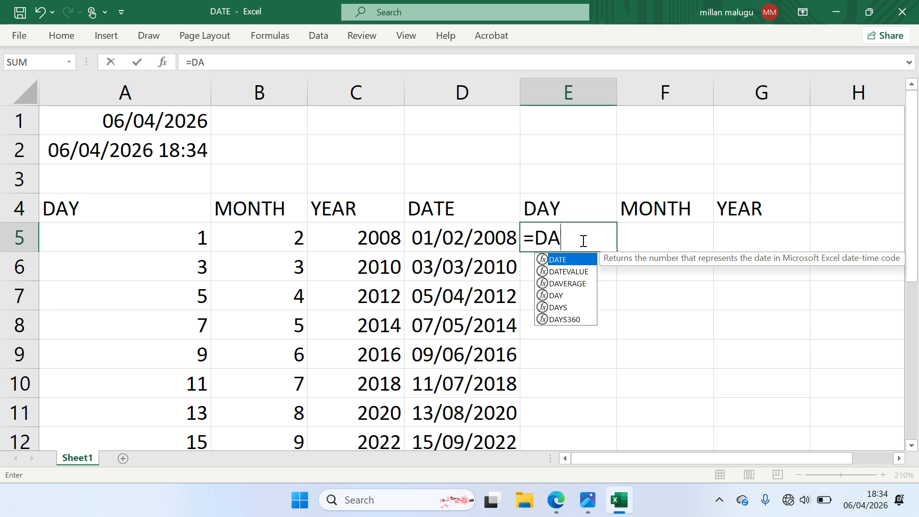
pyautogui.write('Y()')
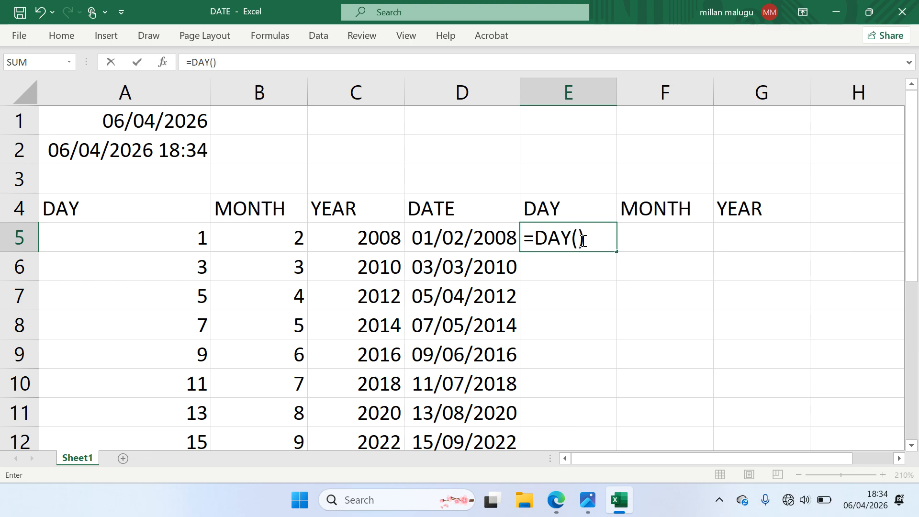
pyautogui.press('BackSpace')
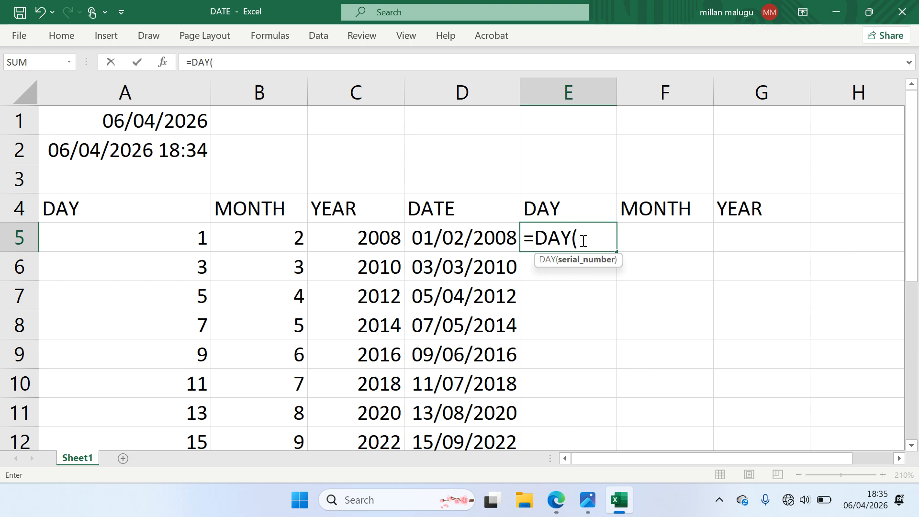
pyautogui.click(467, 239)
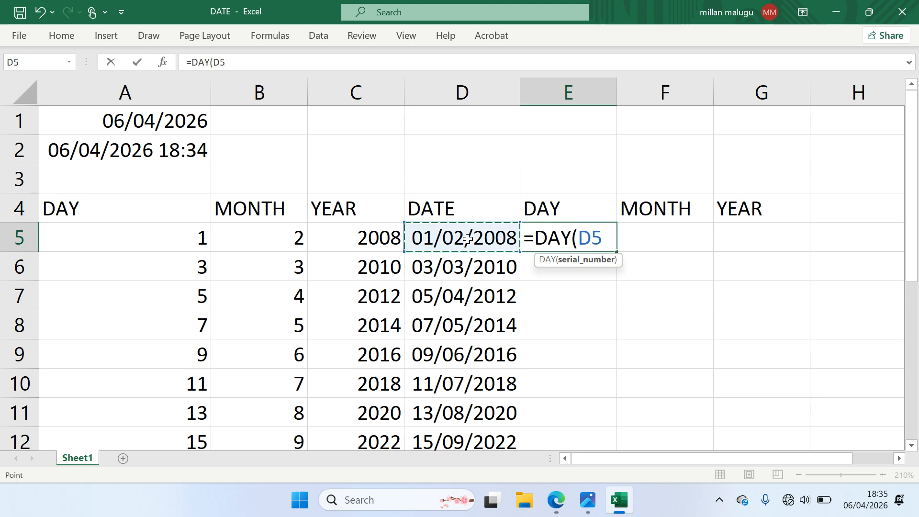
pyautogui.write(')')
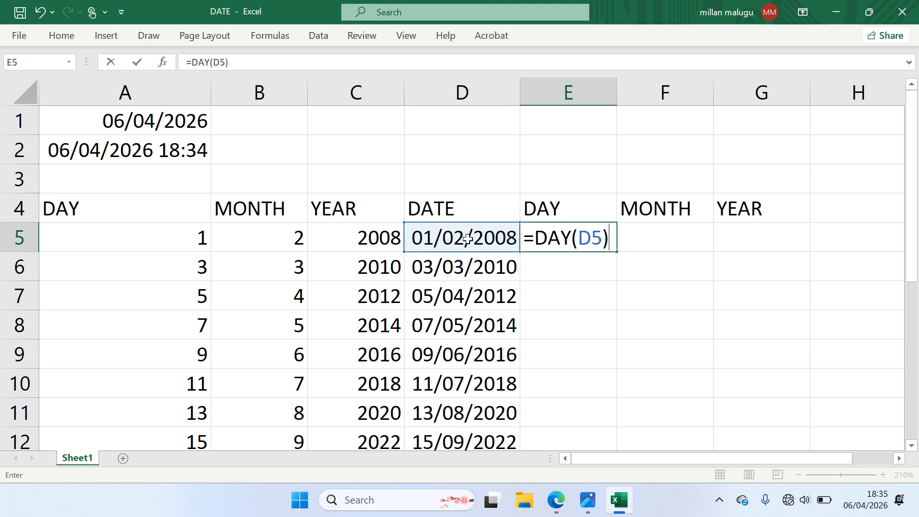
pyautogui.press('Return')
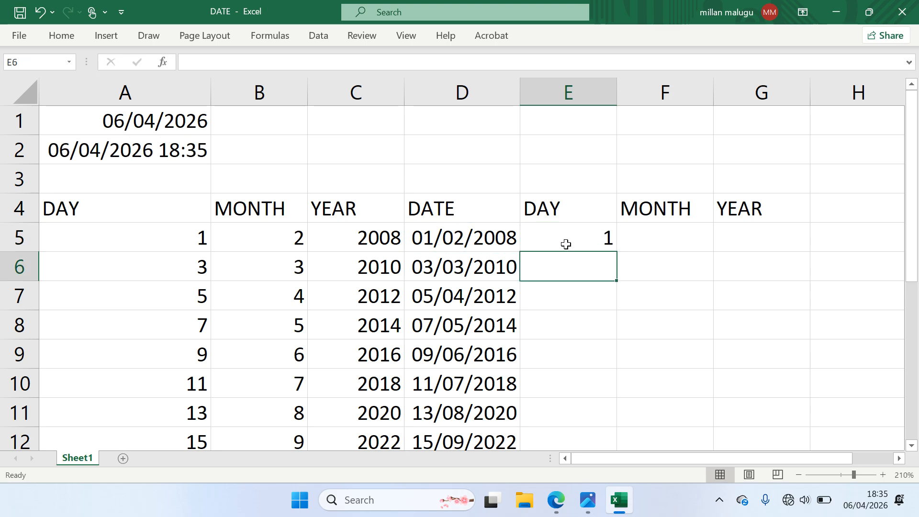
pyautogui.click(595, 241)
pyautogui.doubleClick(201, 239)
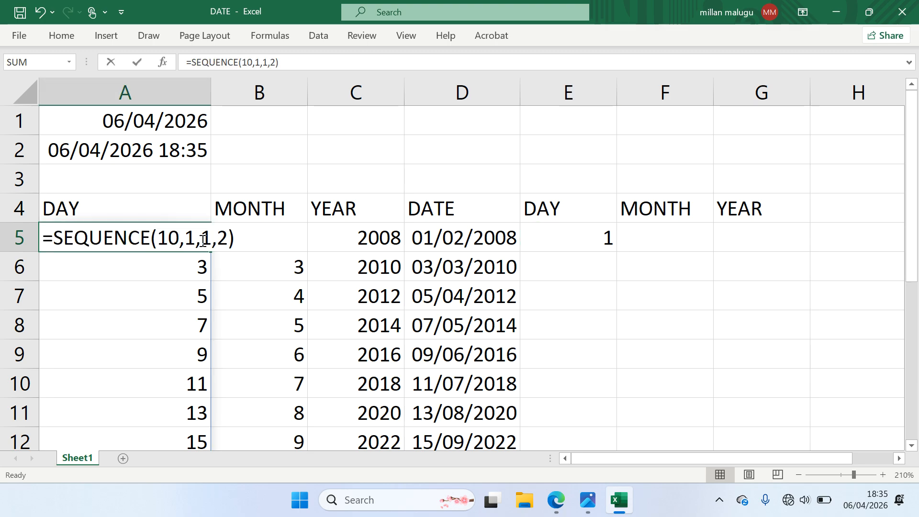
pyautogui.click(137, 62)
# Enter =MONTH(D5) in F5, returning 2
pyautogui.click(680, 242)
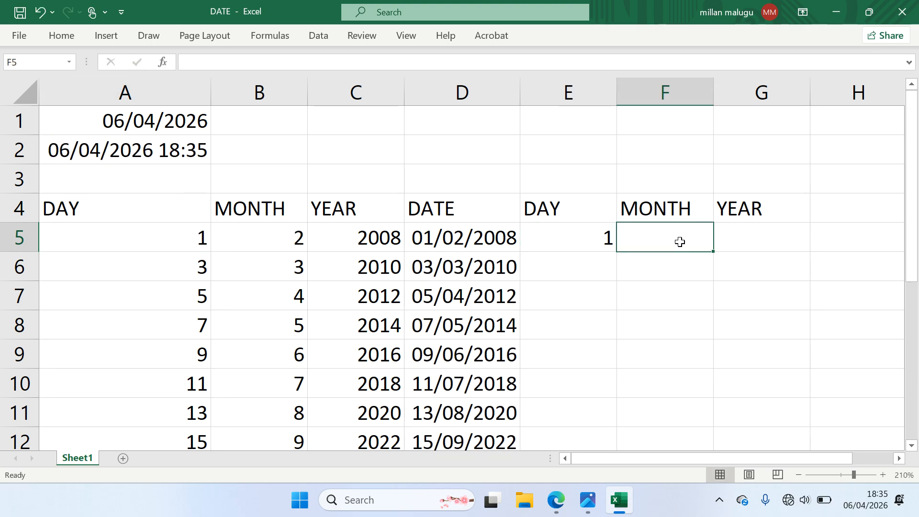
pyautogui.write('=')
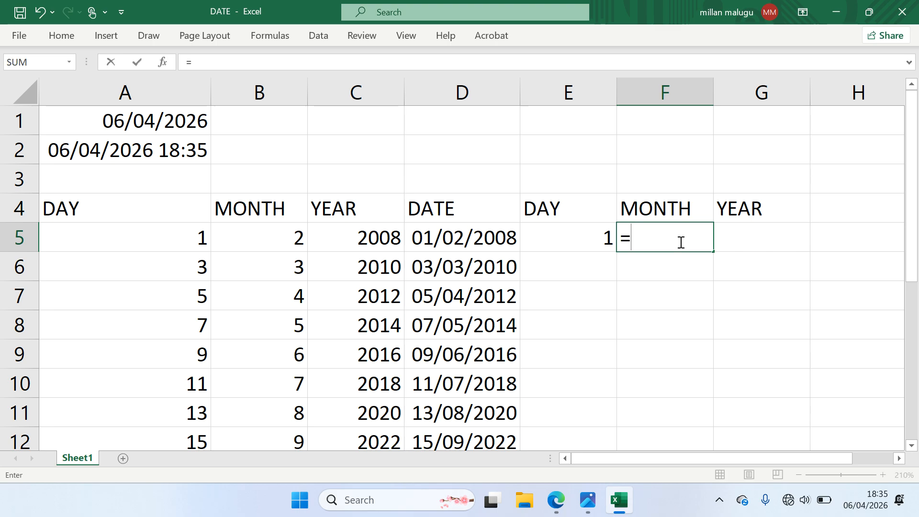
pyautogui.write('MONTH()')
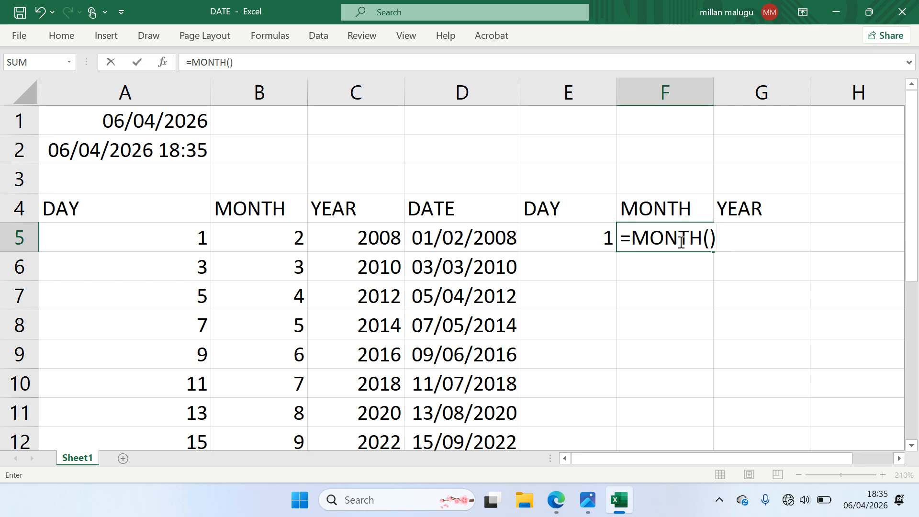
pyautogui.press('BackSpace')
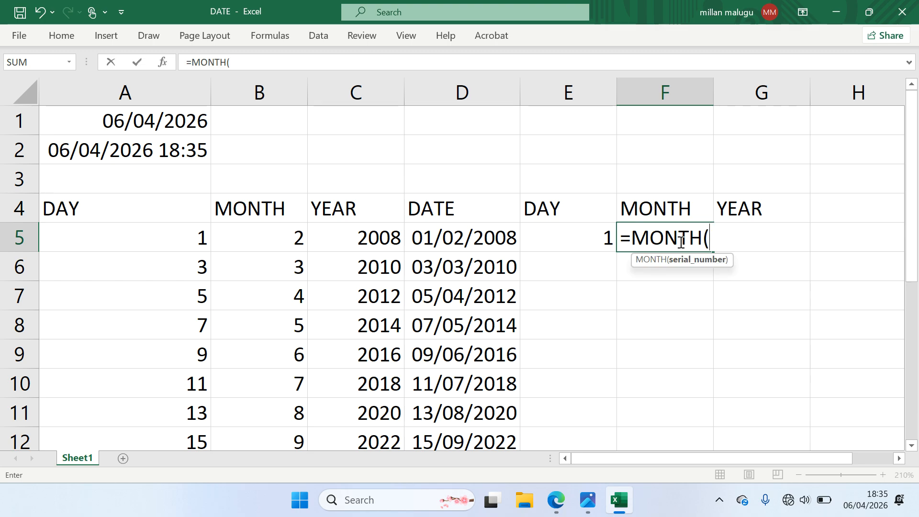
pyautogui.click(497, 238)
pyautogui.write(')')
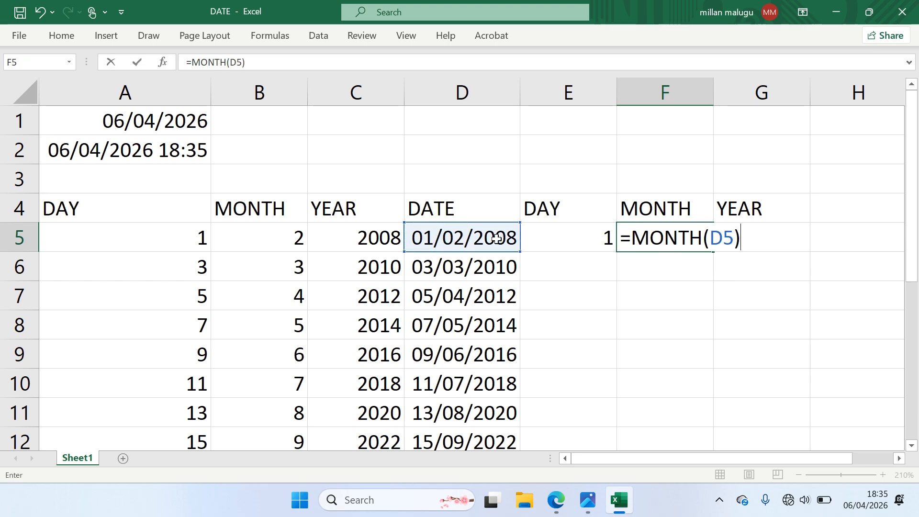
pyautogui.press('Return')
pyautogui.click(707, 243)
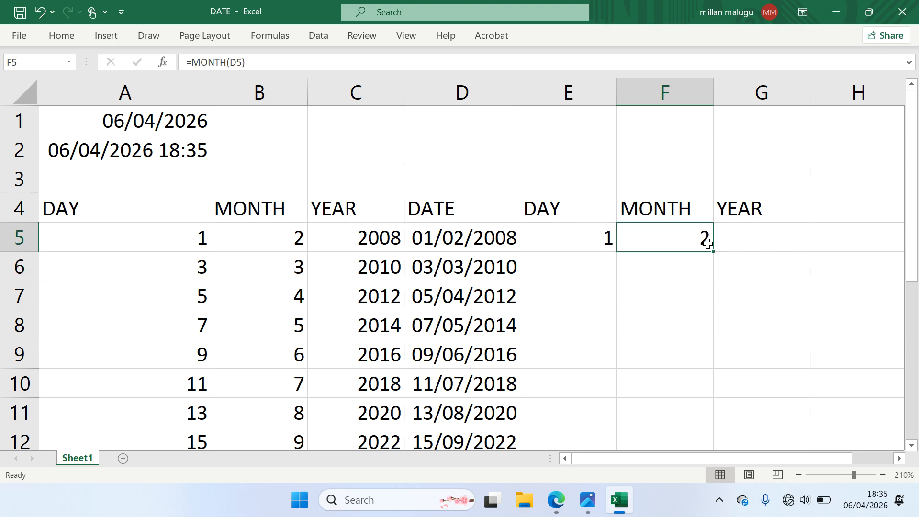
# Enter =YEAR(D5) in G5, returning 2008
pyautogui.click(736, 240)
pyautogui.write('=YEAR')
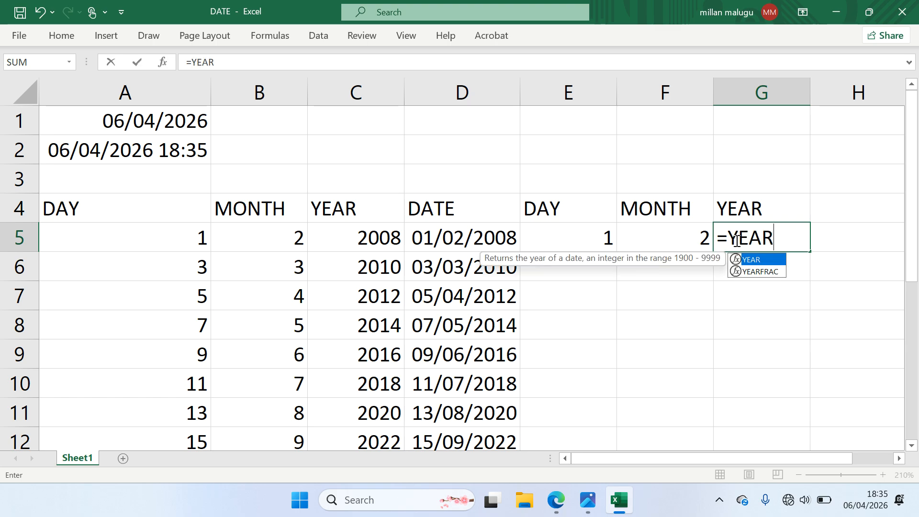
pyautogui.write('(')
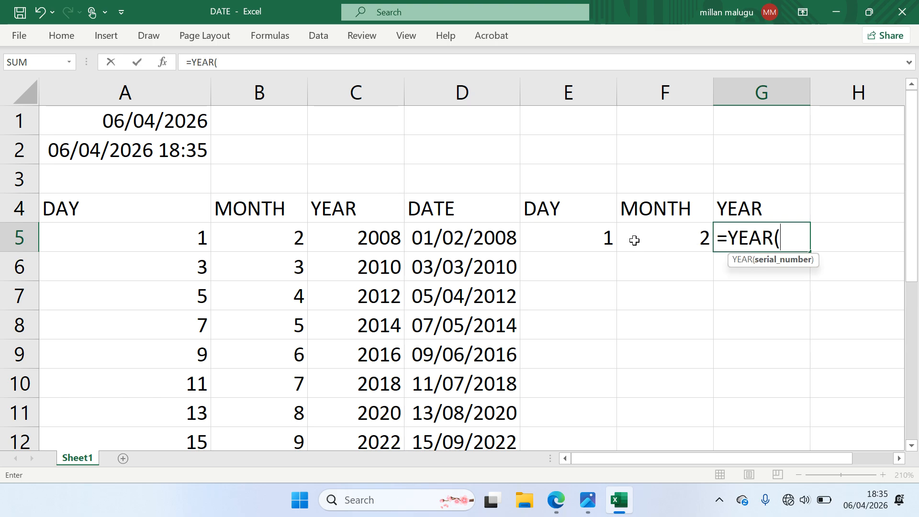
pyautogui.click(499, 243)
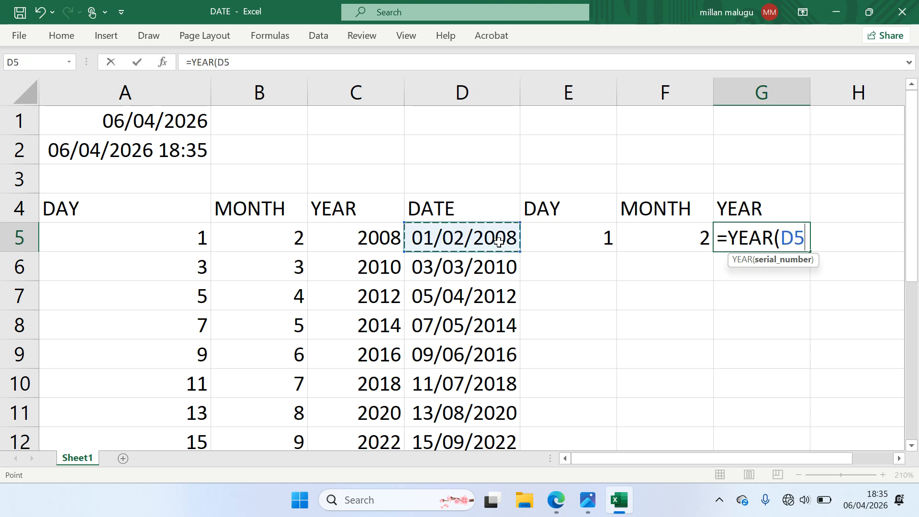
pyautogui.write(')')
pyautogui.press('Return')
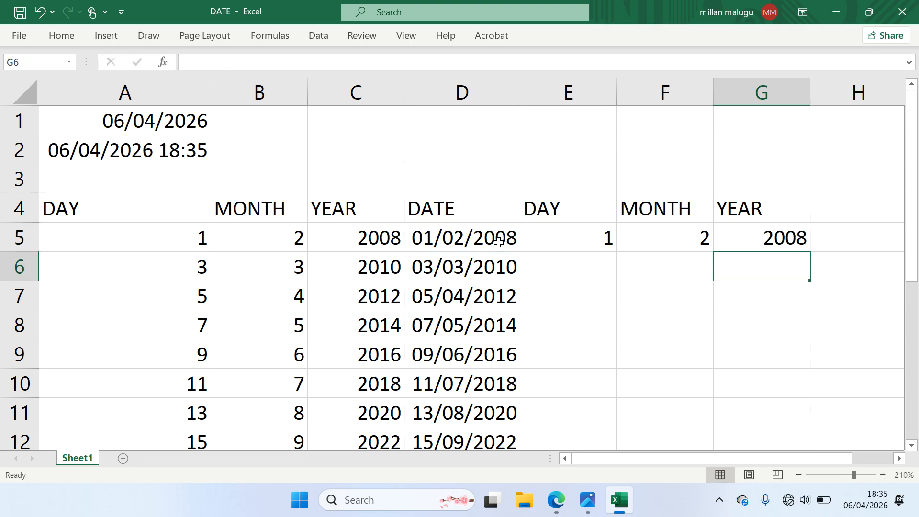
# Fill the DAY, MONTH and YEAR formulas in E5:G5 down beside every date
pyautogui.hscroll(2, 539, 218)
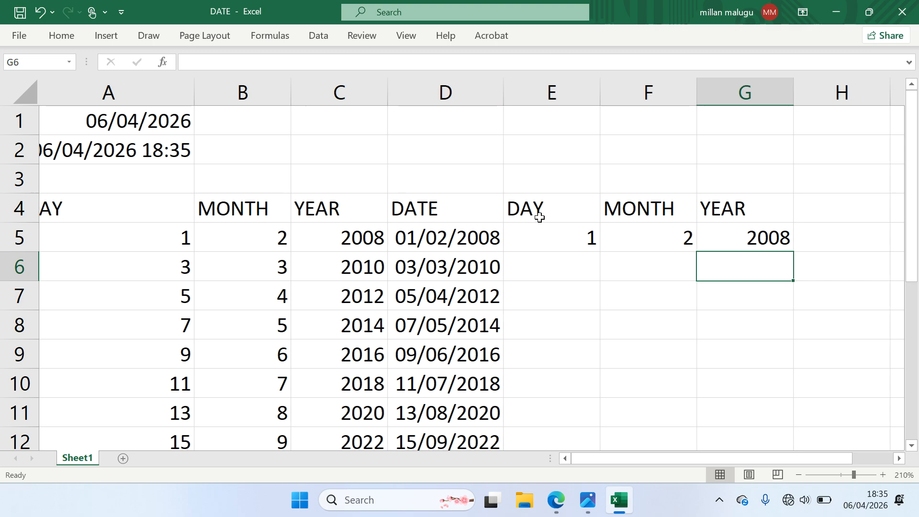
pyautogui.hscroll(2, 540, 218)
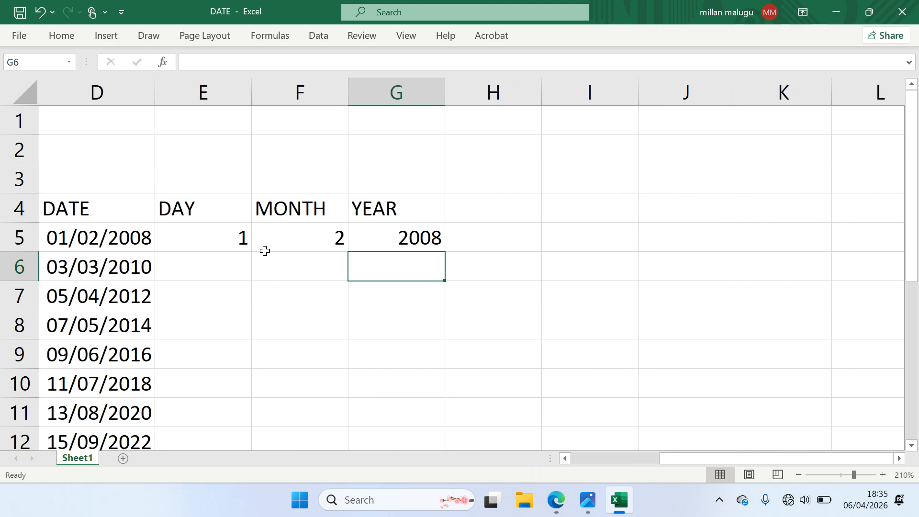
pyautogui.click(244, 243)
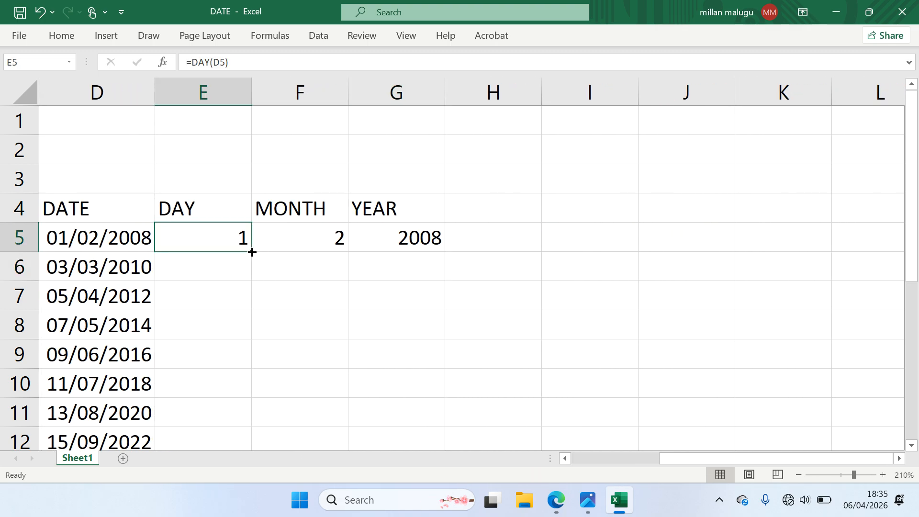
pyautogui.doubleClick(252, 252)
pyautogui.click(309, 238)
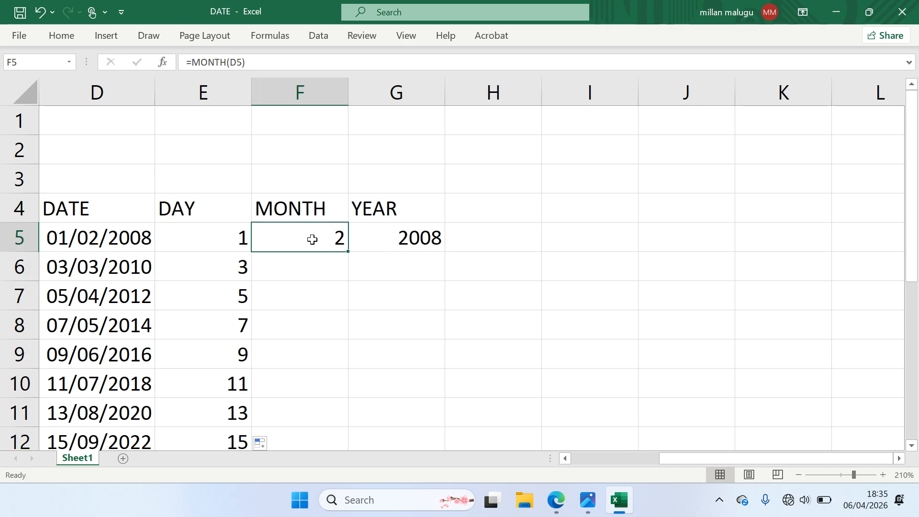
pyautogui.doubleClick(350, 252)
pyautogui.click(386, 231)
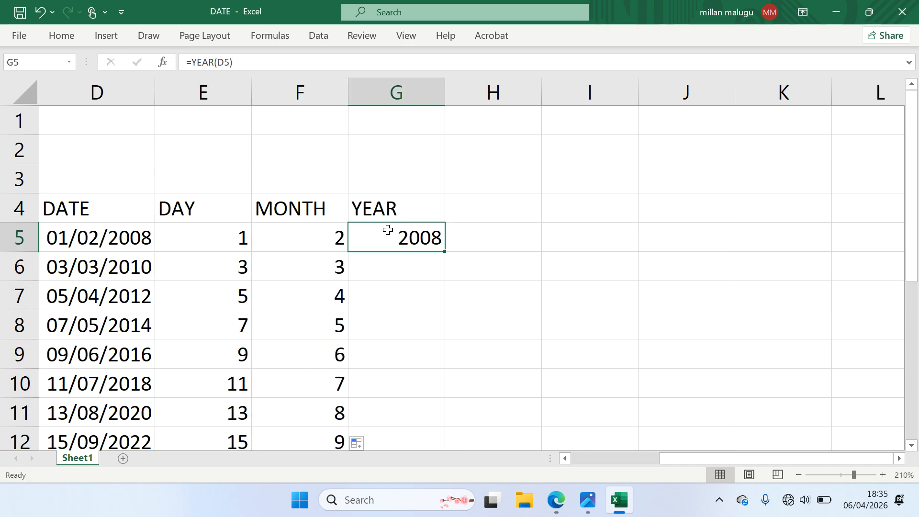
pyautogui.doubleClick(444, 252)
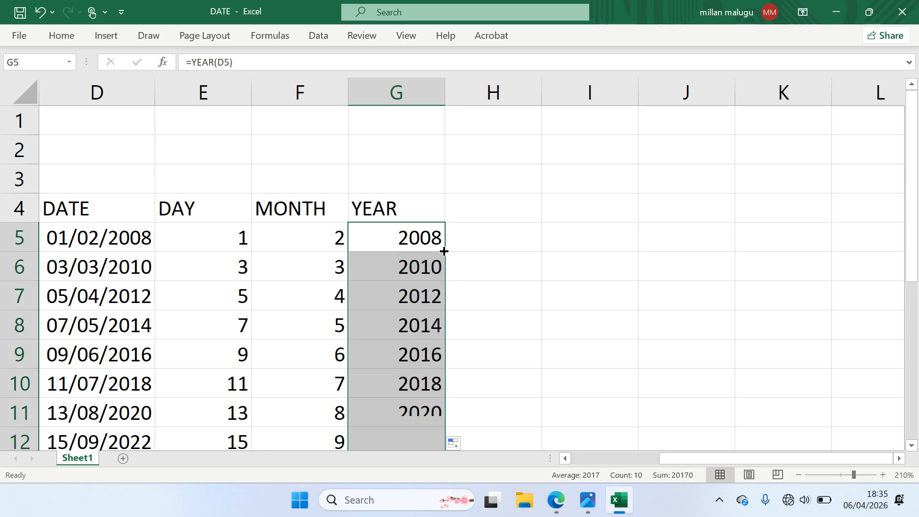
# Compare the original A4:C13 columns with the extracted DAY, MONTH, YEAR columns, then select C1
pyautogui.hscroll(-3, 441, 246)
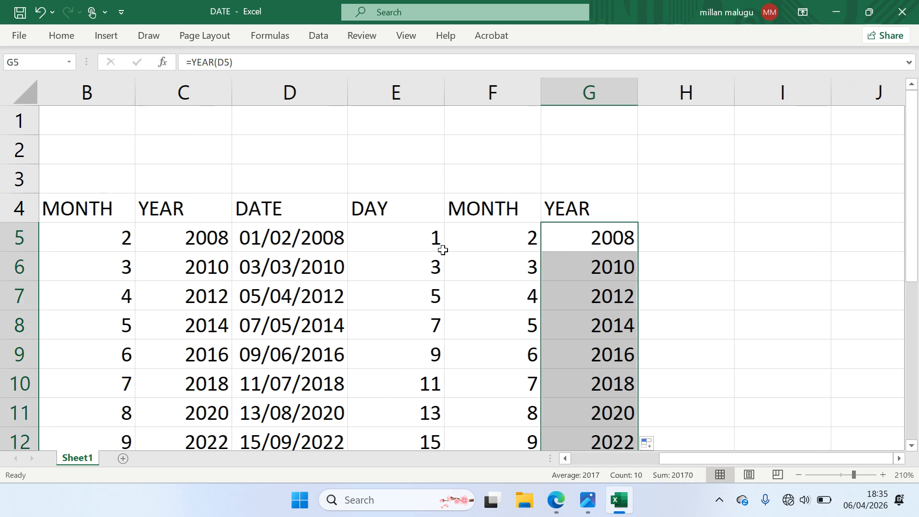
pyautogui.scroll(-2, 441, 246)
pyautogui.scroll(2, 442, 249)
pyautogui.hscroll(-3, 441, 249)
pyautogui.scroll(1, 441, 250)
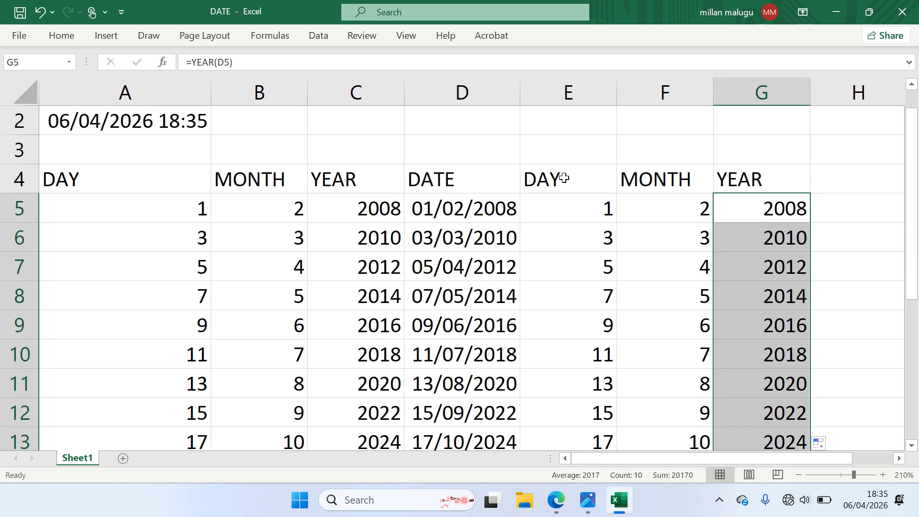
pyautogui.moveTo(564, 179); pyautogui.dragTo(730, 386)
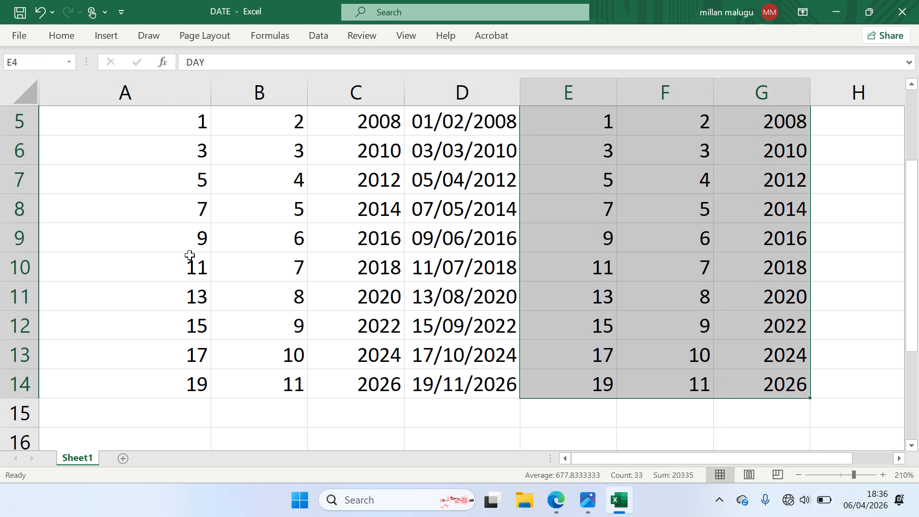
pyautogui.scroll(1, 189, 256)
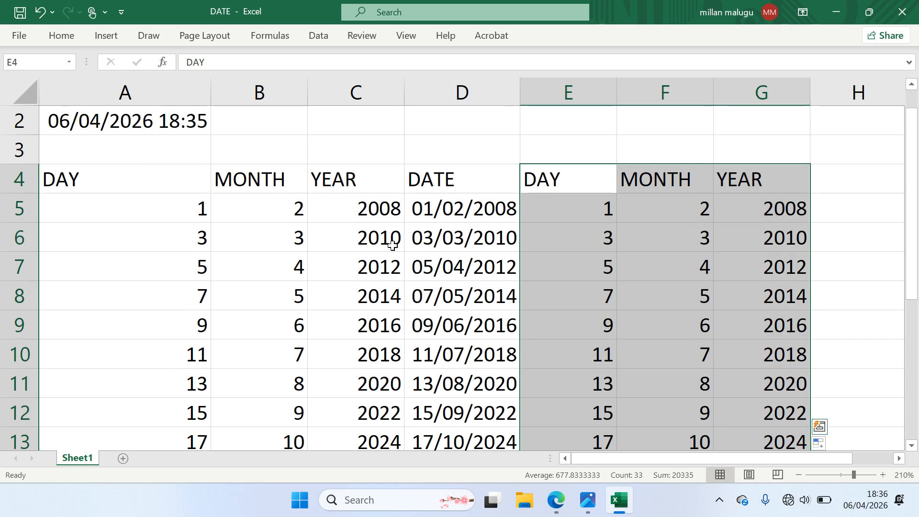
pyautogui.moveTo(177, 184); pyautogui.dragTo(396, 430)
pyautogui.click(473, 177)
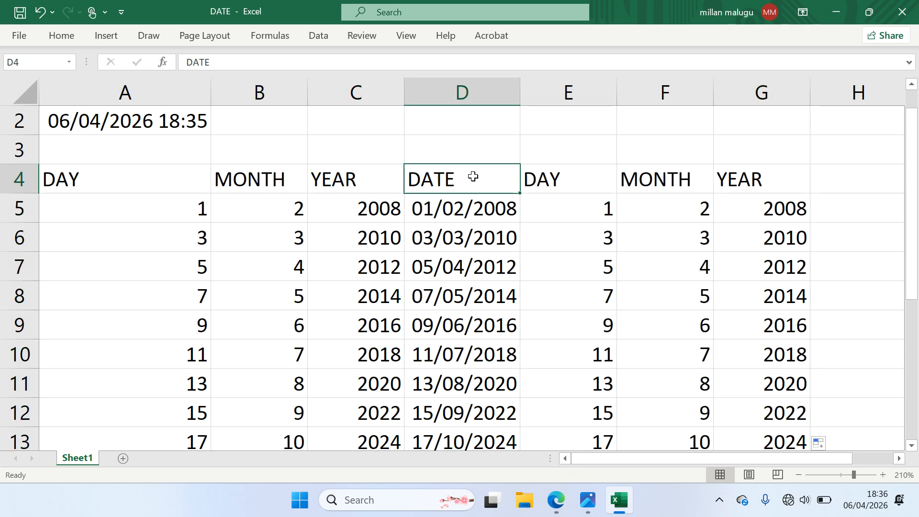
pyautogui.moveTo(527, 180); pyautogui.dragTo(741, 180)
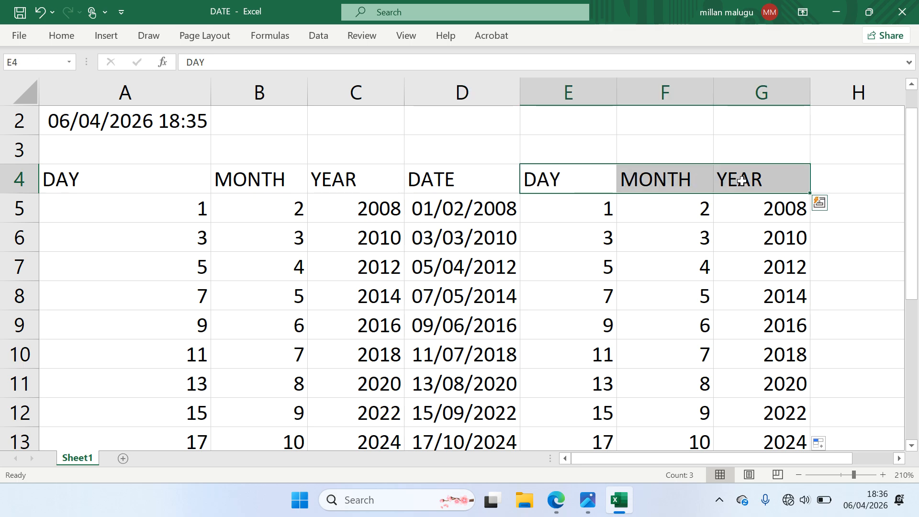
pyautogui.scroll(-2, 741, 181)
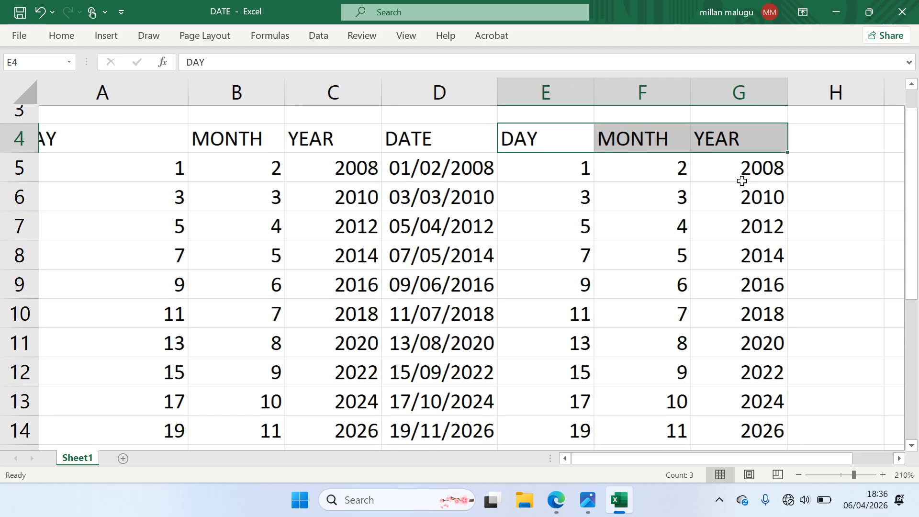
pyautogui.scroll(3, 742, 180)
pyautogui.hscroll(-1, 741, 180)
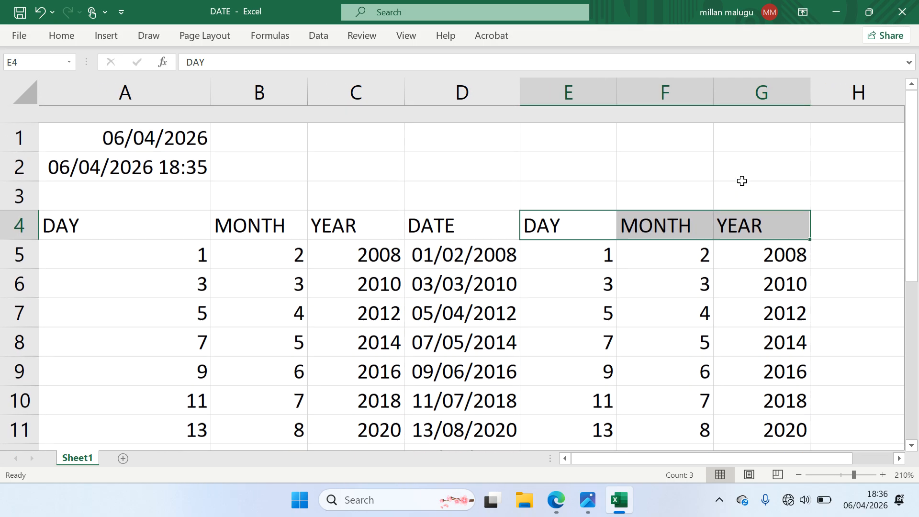
pyautogui.scroll(-2, 742, 181)
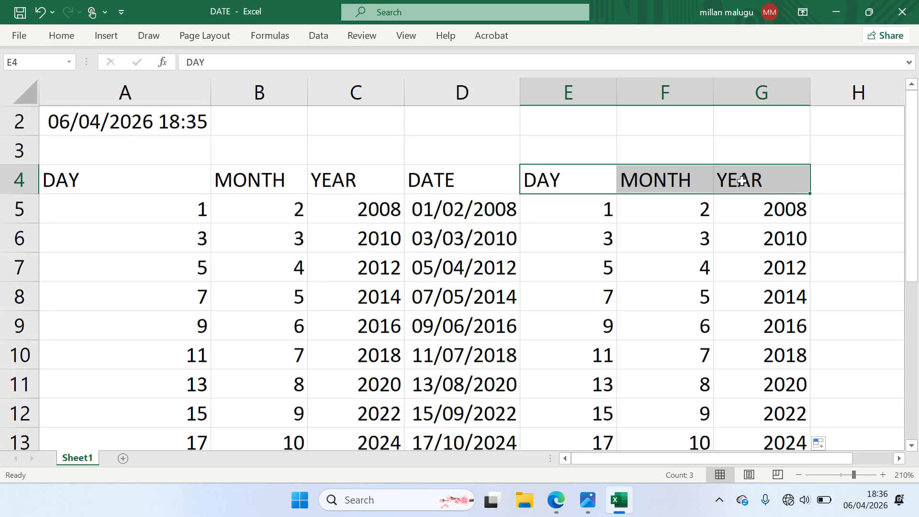
pyautogui.scroll(-1, 742, 181)
pyautogui.scroll(2, 742, 181)
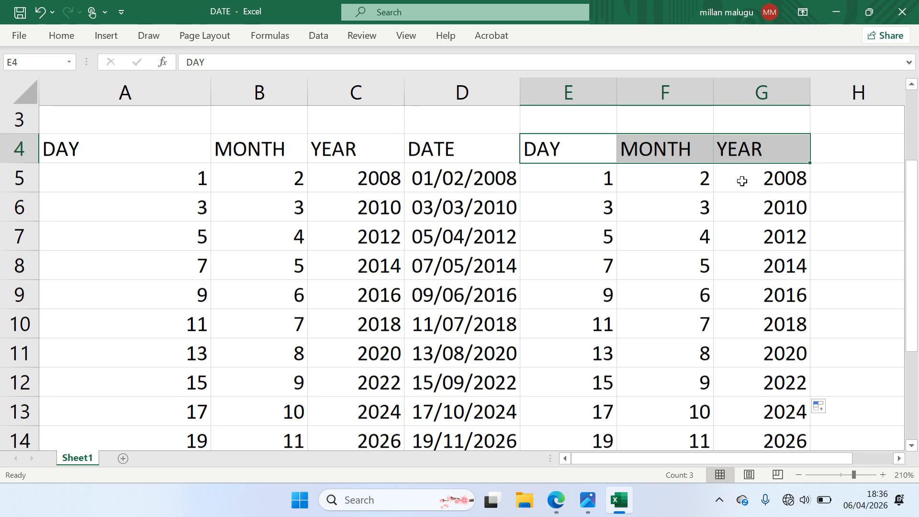
pyautogui.scroll(-2, 742, 180)
pyautogui.scroll(-1, 742, 181)
pyautogui.scroll(3, 742, 181)
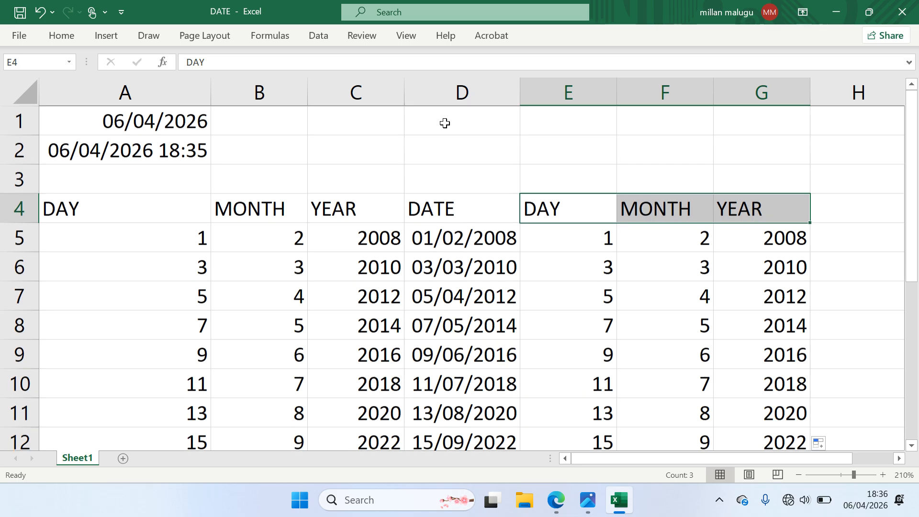
pyautogui.click(370, 126)
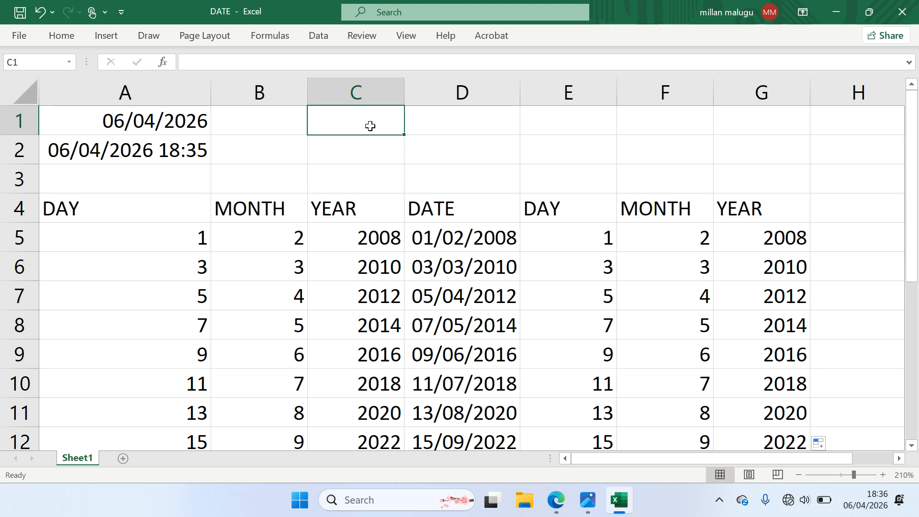
# Label C1 DAYS and enter 60 in D1
pyautogui.write('YE')
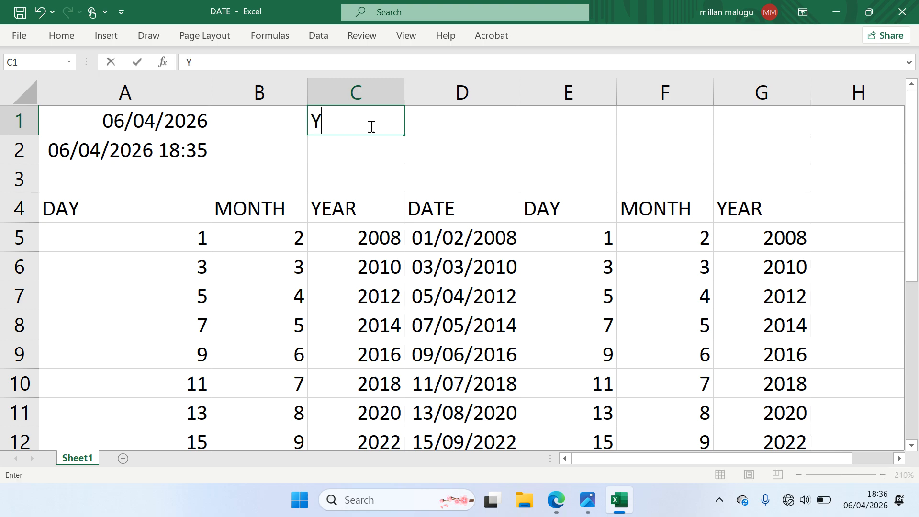
pyautogui.press('BackSpace')
pyautogui.press('BackSpace')
pyautogui.write('DAYS')
pyautogui.click(427, 122)
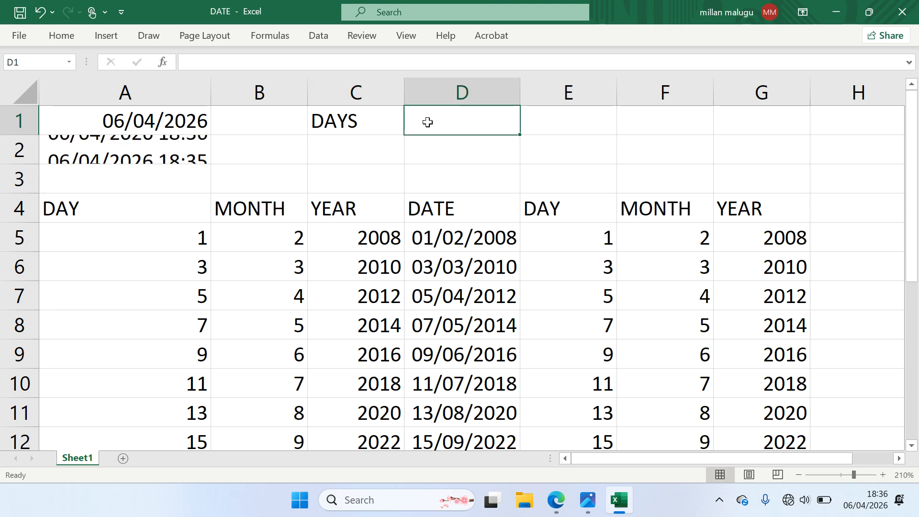
pyautogui.write('60')
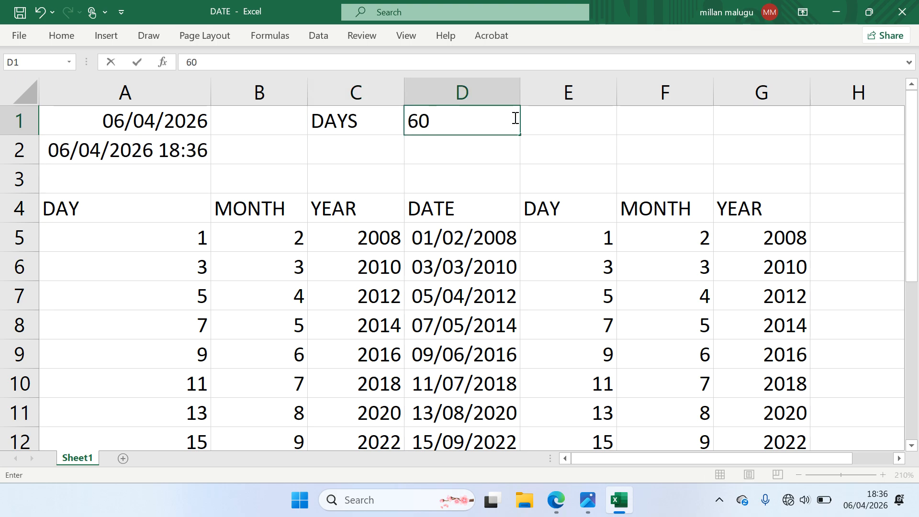
pyautogui.click(542, 117)
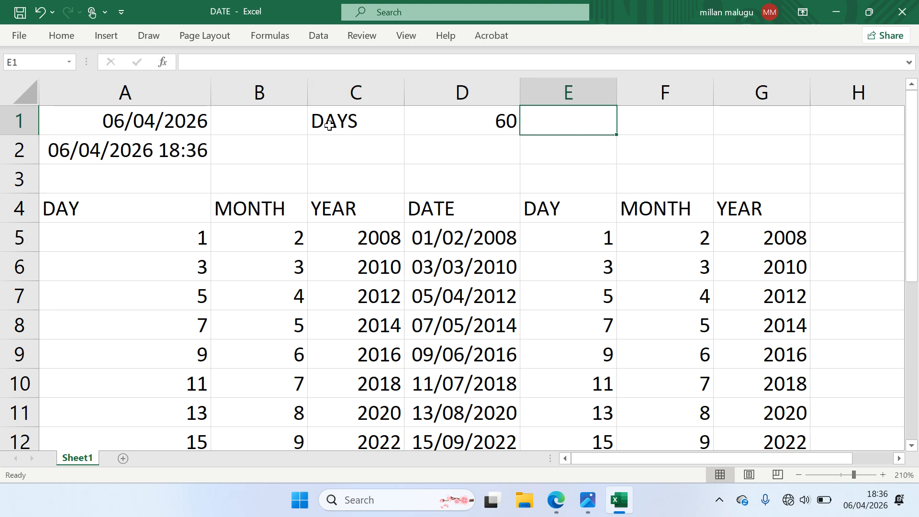
pyautogui.click(462, 127)
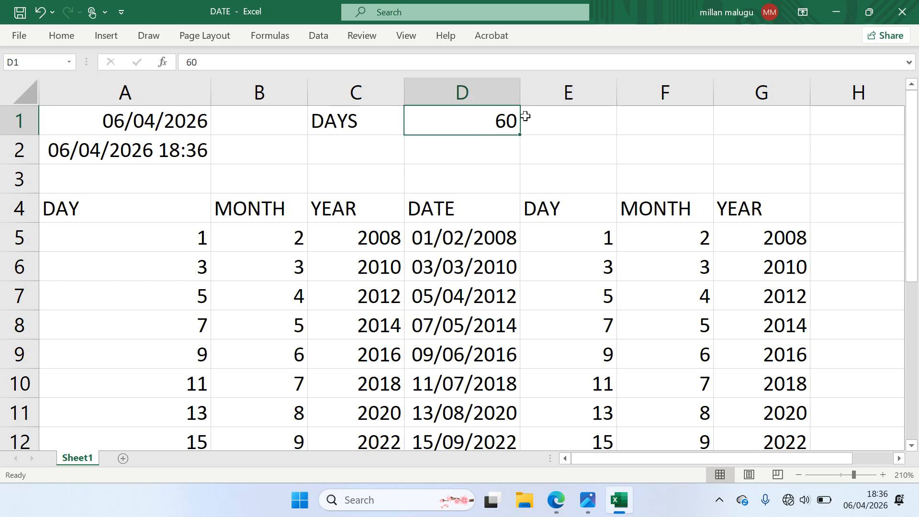
pyautogui.click(551, 118)
pyautogui.click(504, 122)
pyautogui.click(159, 124)
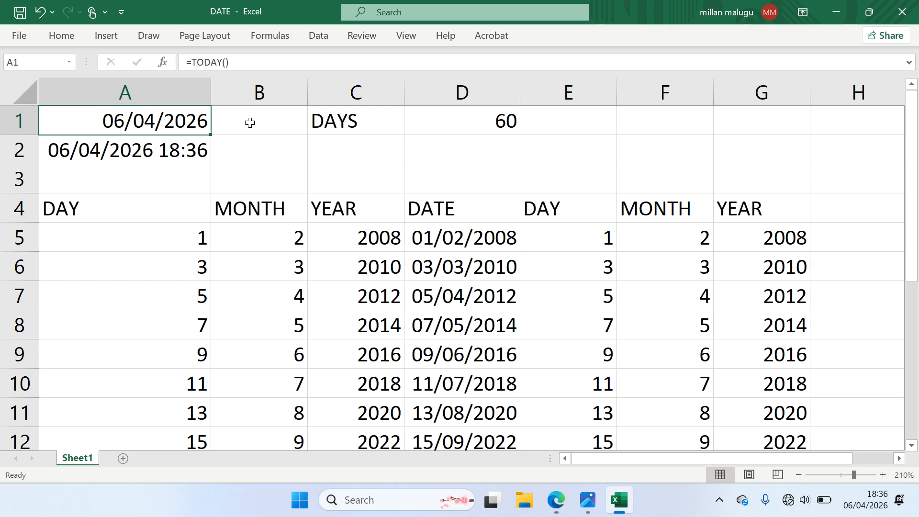
# Enter =DATE(YEAR(A1),MONTH(A1),DAY(A1)+D1) in E1, giving 05/06/2026
pyautogui.click(552, 117)
pyautogui.write('=')
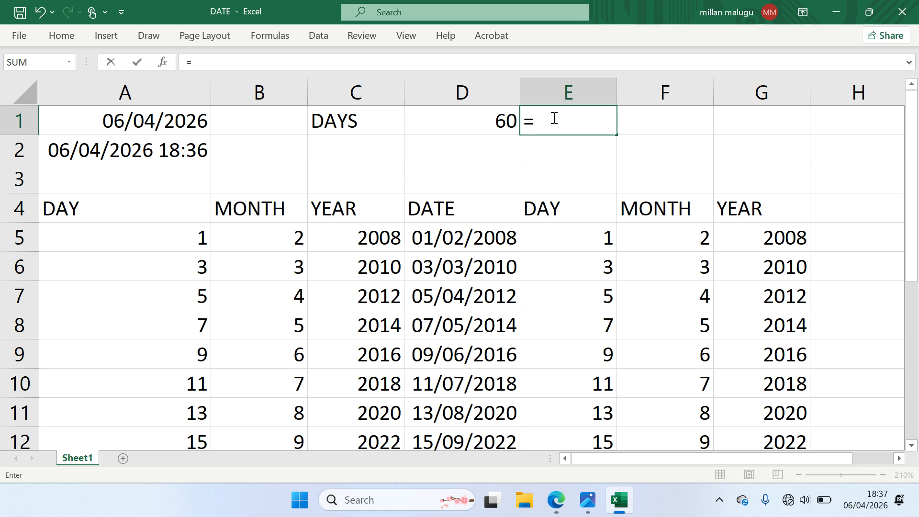
pyautogui.write('DATE(')
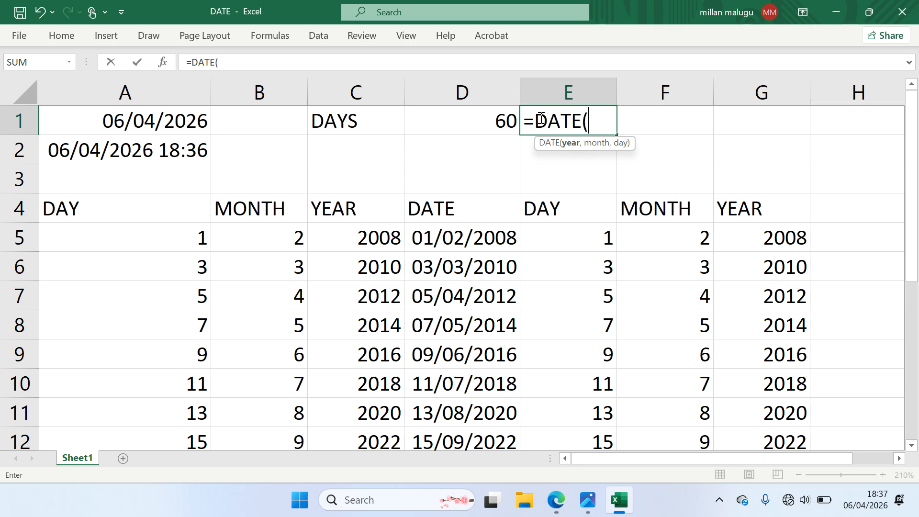
pyautogui.write('YE')
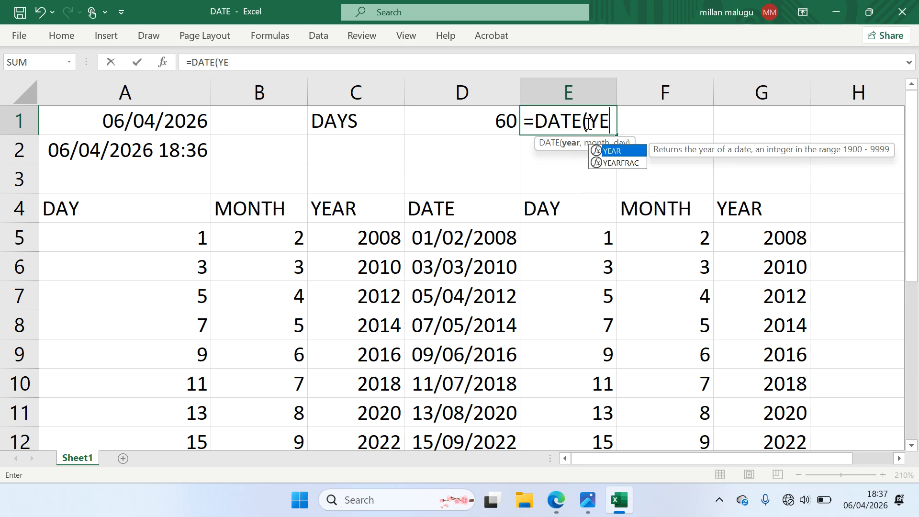
pyautogui.write('AR(')
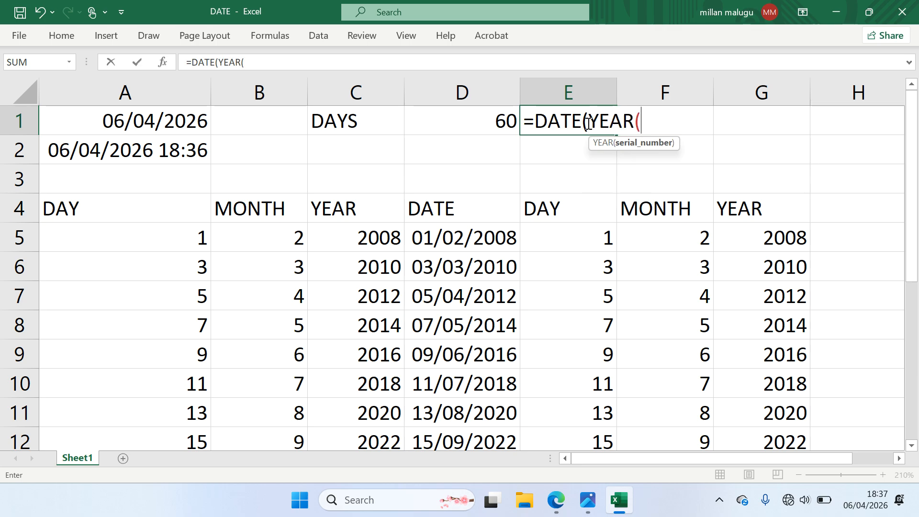
pyautogui.click(198, 124)
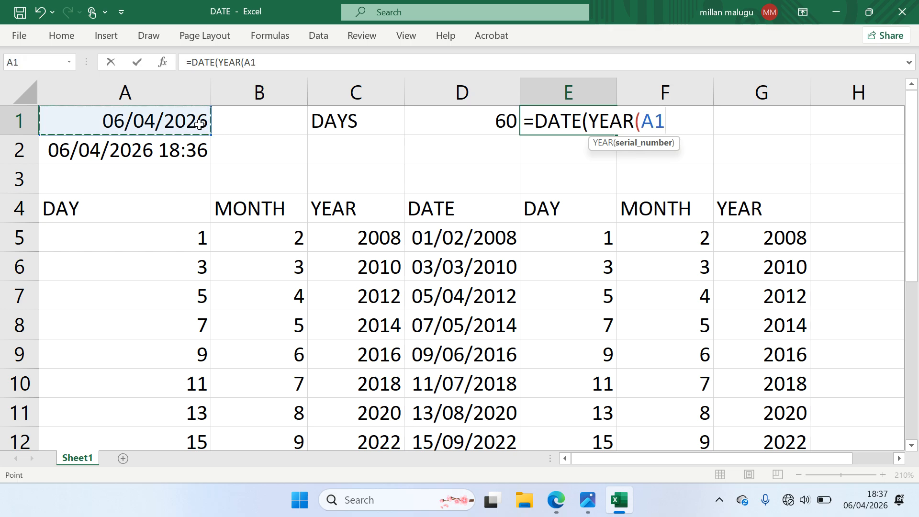
pyautogui.write(')')
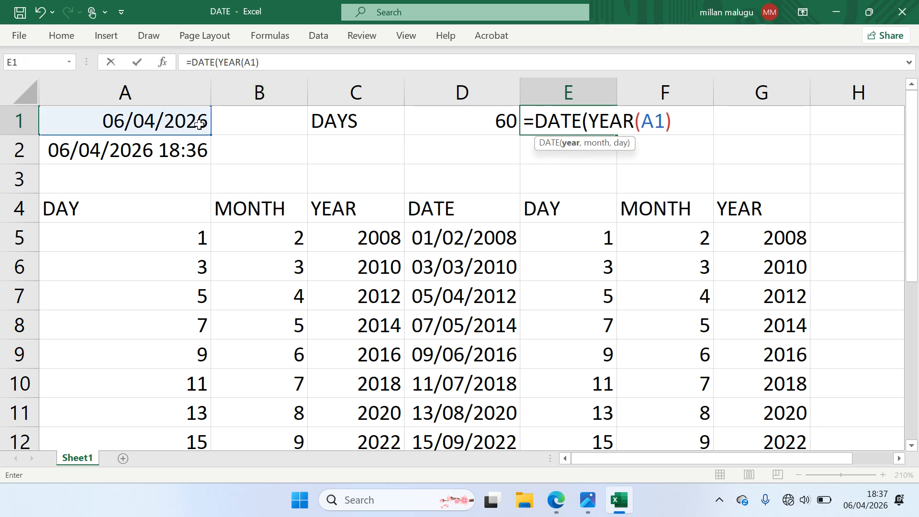
pyautogui.write(',MONTH(')
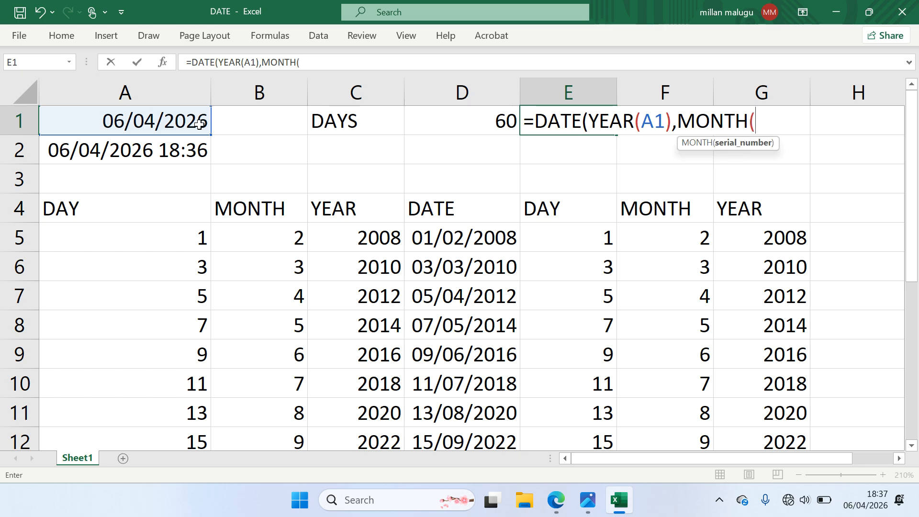
pyautogui.click(112, 122)
pyautogui.write('),')
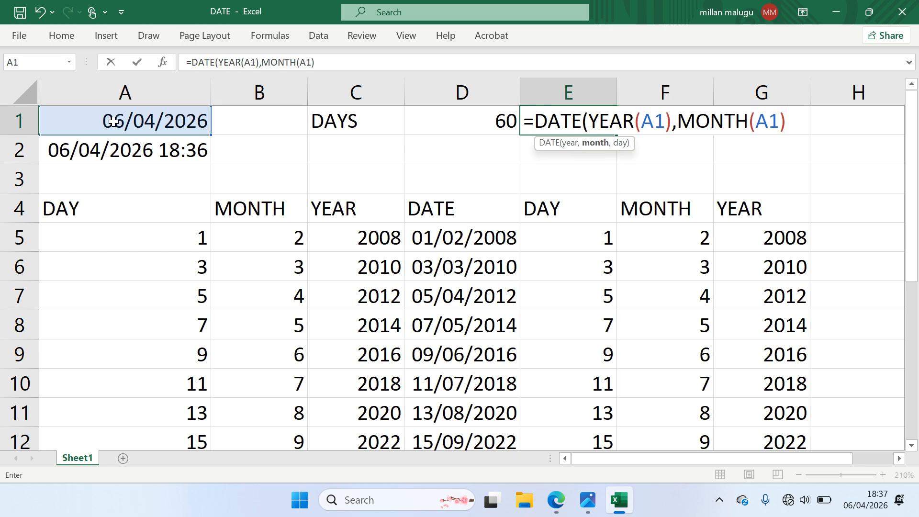
pyautogui.write('DAT')
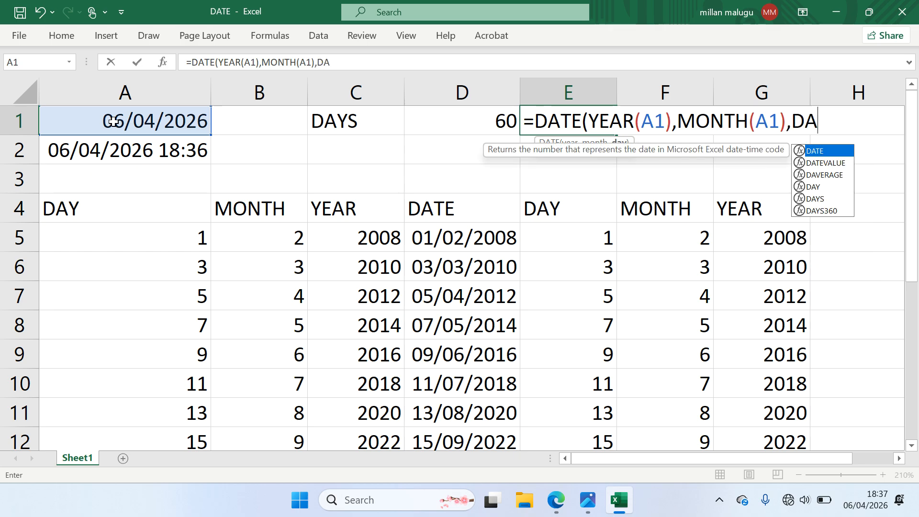
pyautogui.press('BackSpace')
pyautogui.write('Y')
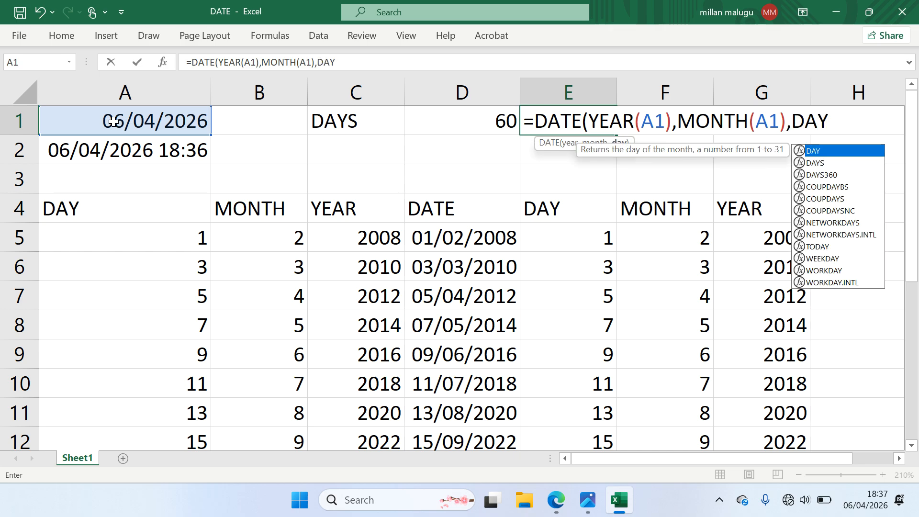
pyautogui.write('(')
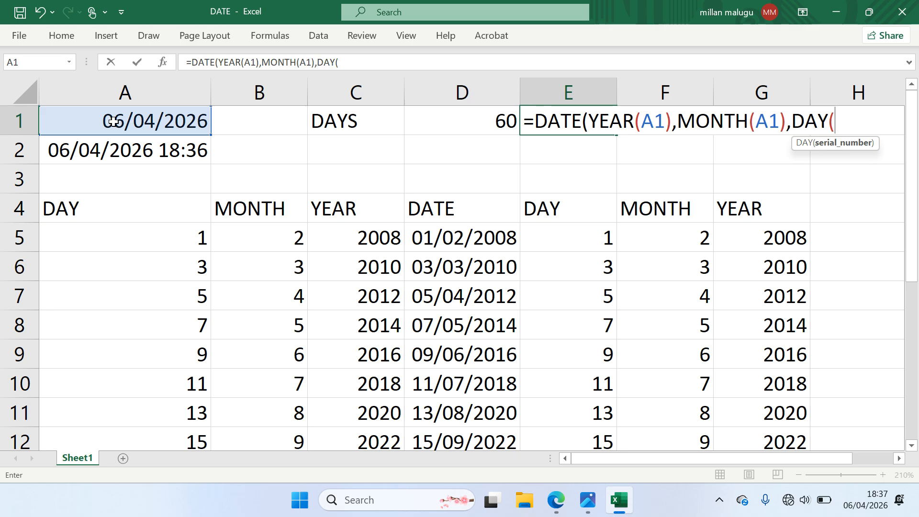
pyautogui.click(161, 121)
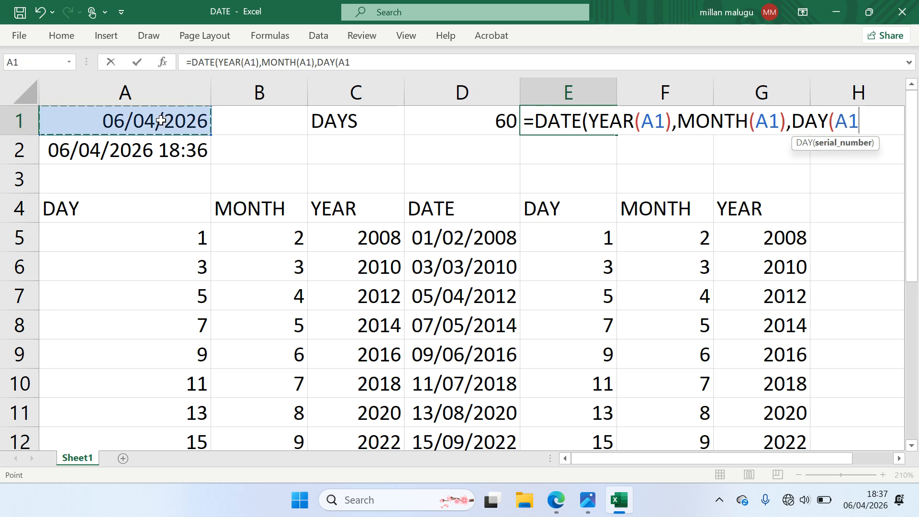
pyautogui.write(')+')
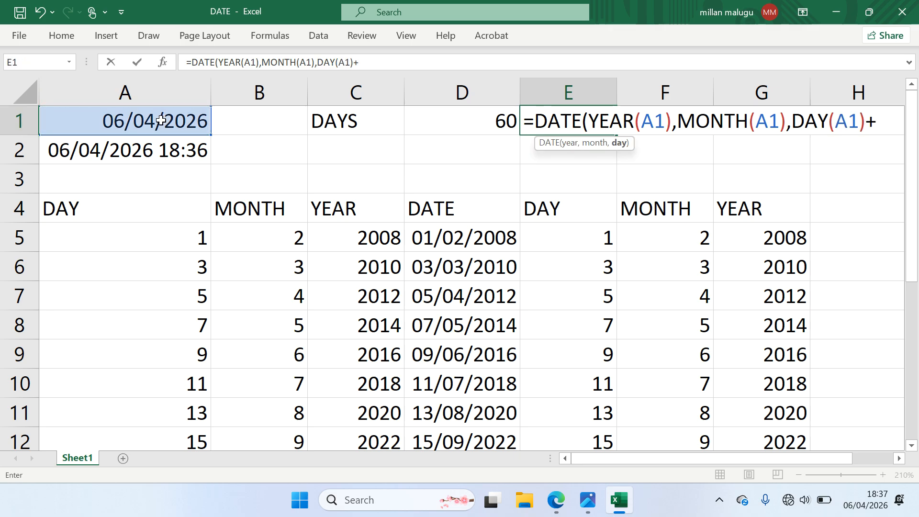
pyautogui.click(475, 124)
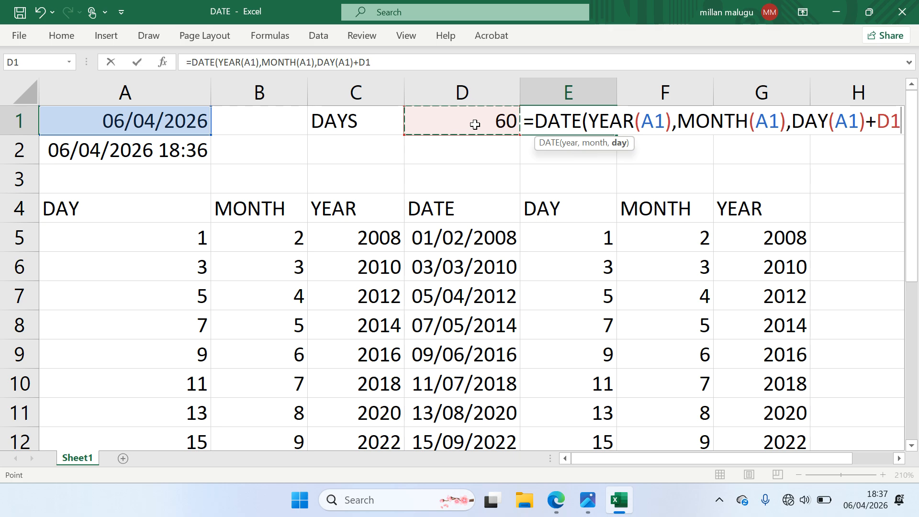
pyautogui.write(')')
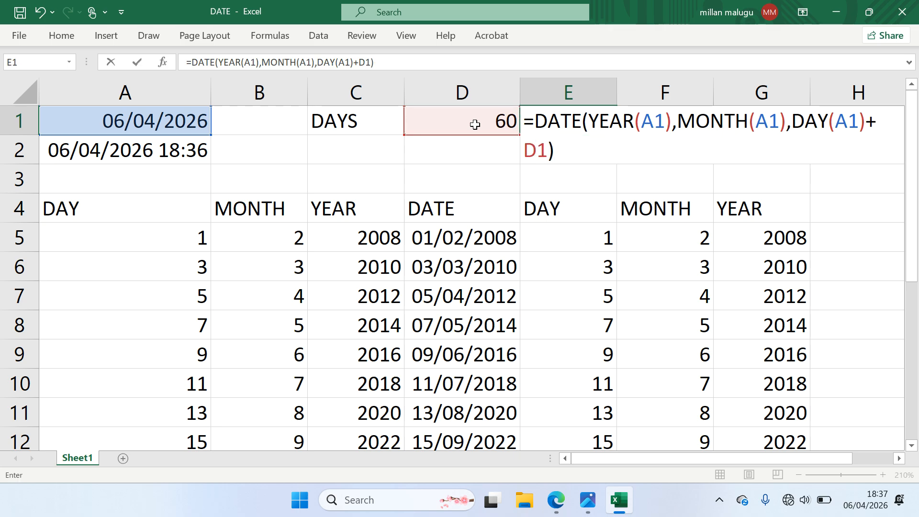
pyautogui.press('Return')
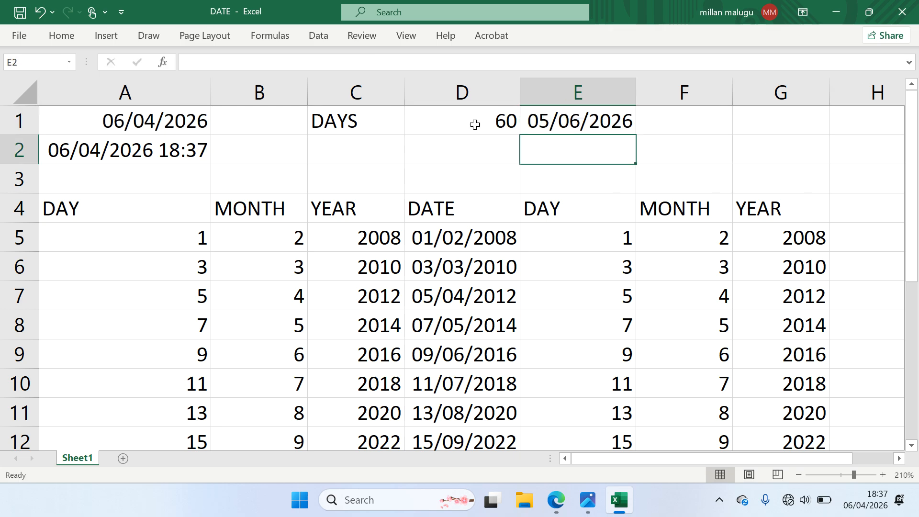
pyautogui.click(594, 120)
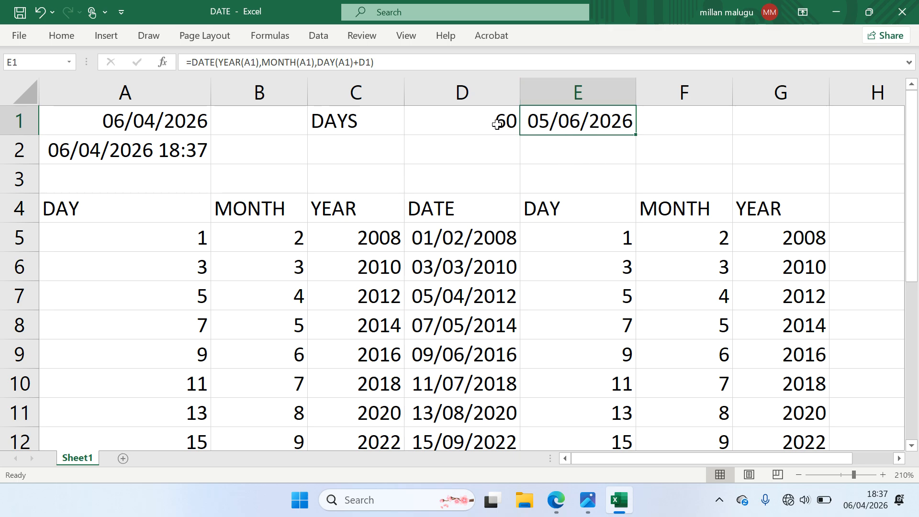
pyautogui.click(189, 121)
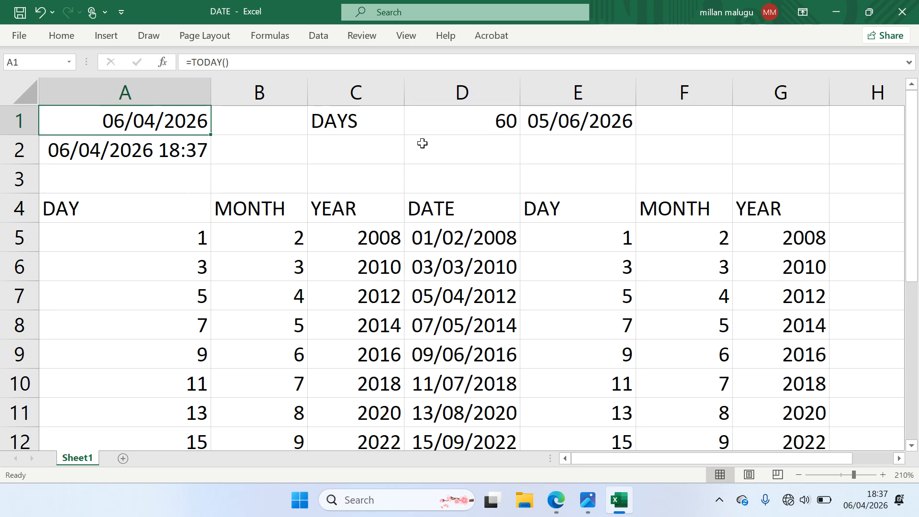
# Type the MONTHS label in C2 and the value 7 in D2
pyautogui.click(389, 144)
pyautogui.write('MO')
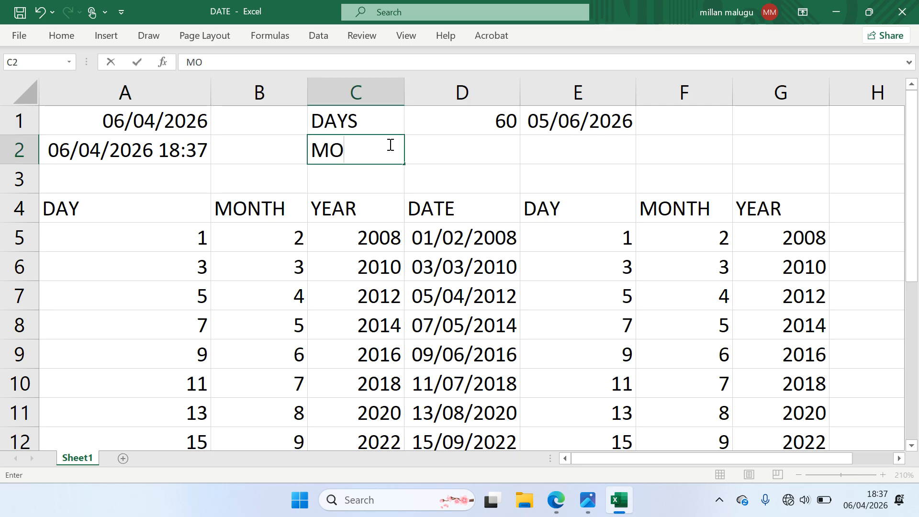
pyautogui.write('NTHS')
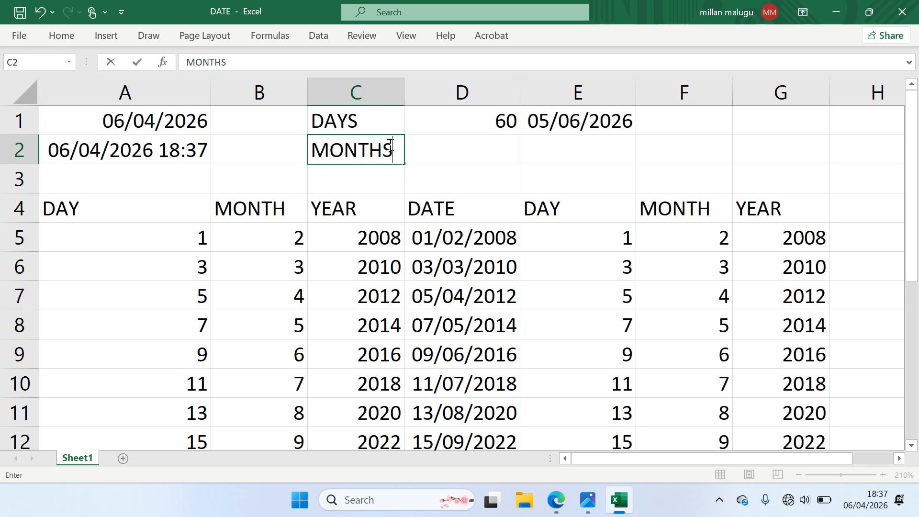
pyautogui.click(455, 151)
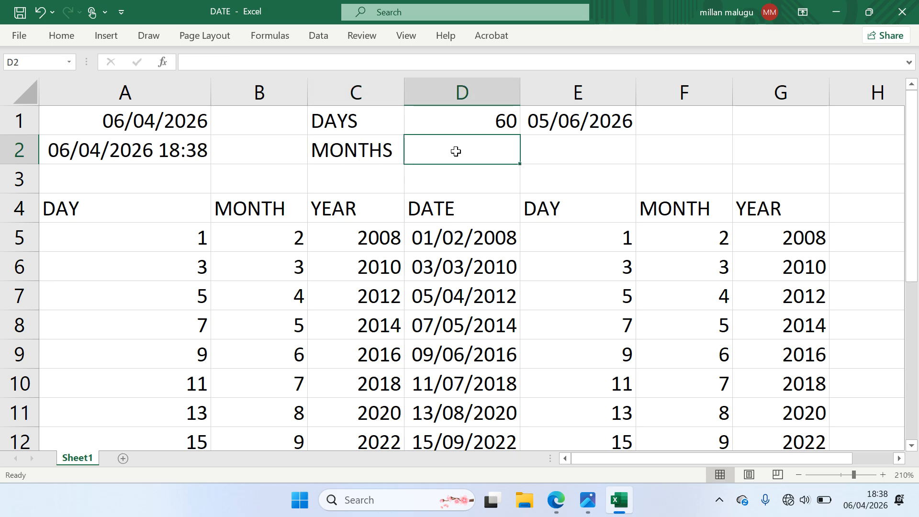
pyautogui.write('7')
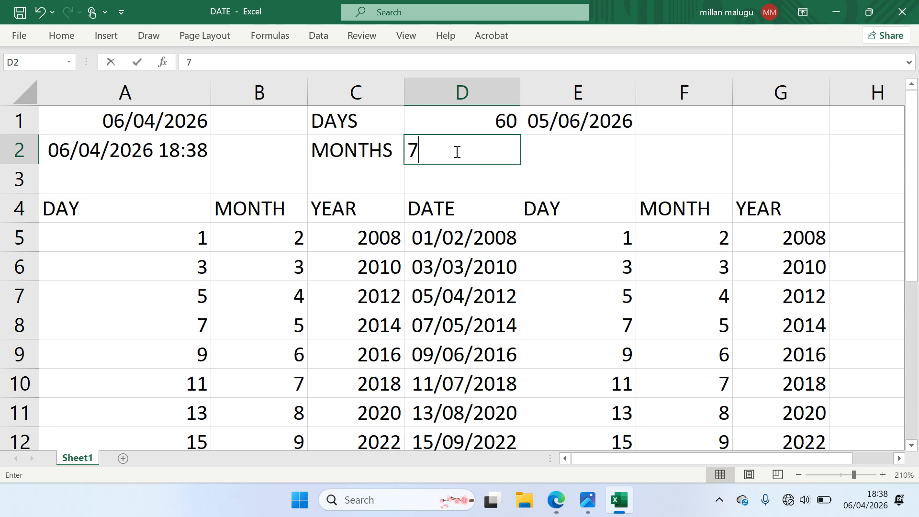
pyautogui.click(567, 148)
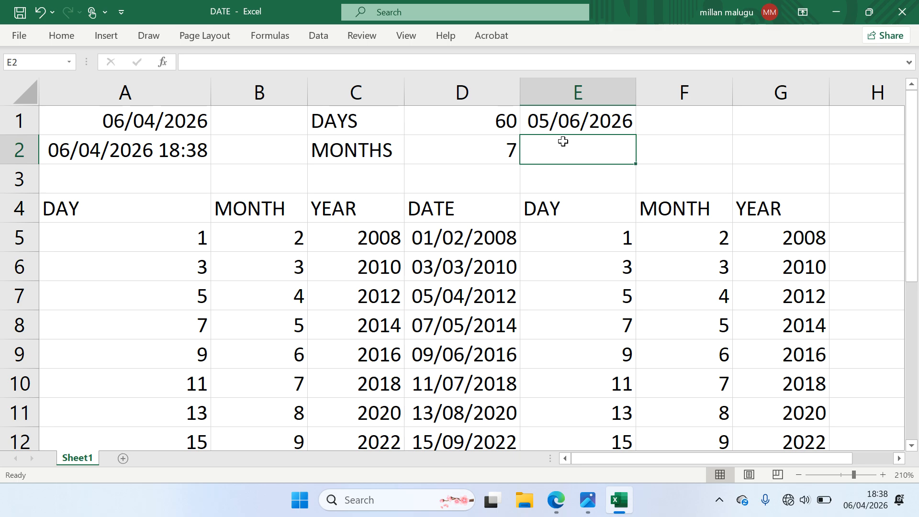
pyautogui.click(513, 150)
pyautogui.click(532, 152)
# Enter =DATE(YEAR(A1),MONTH(A1)+D2,DAY(A1)) in E2, giving 06/11/2026
pyautogui.write('=')
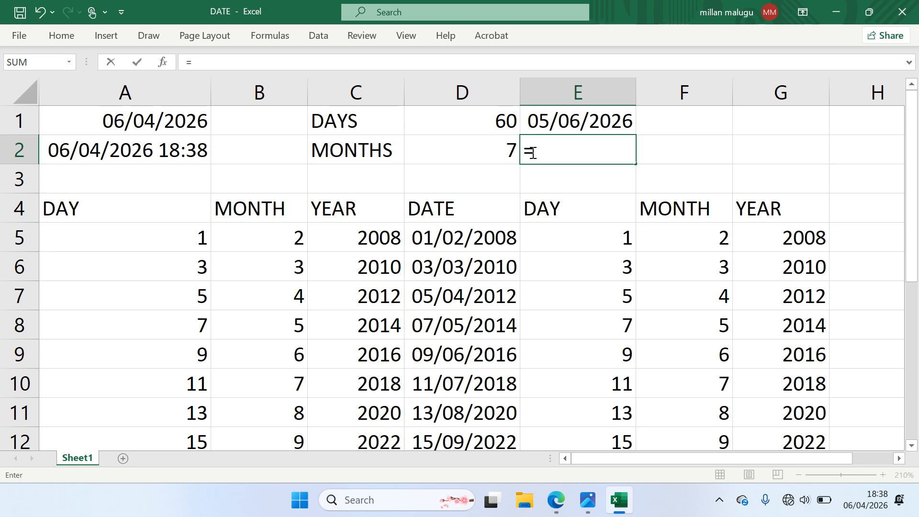
pyautogui.write('DATE')
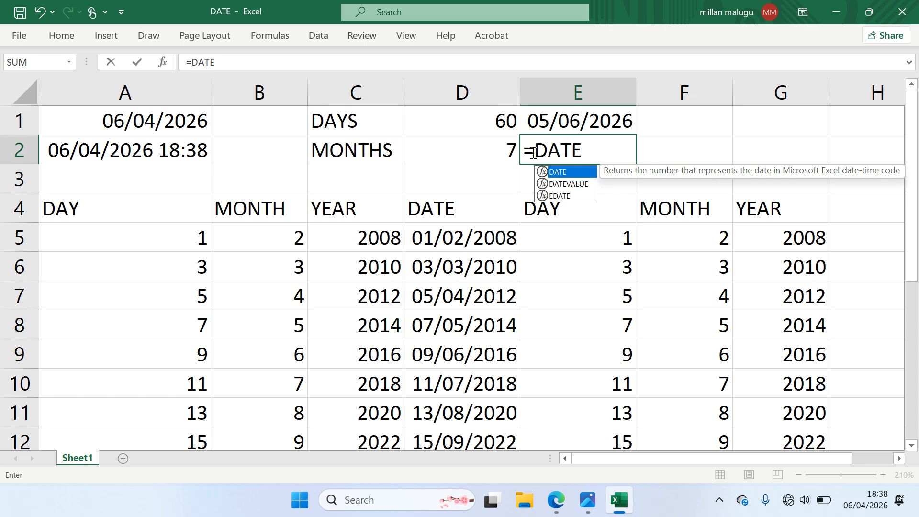
pyautogui.write('(YEA')
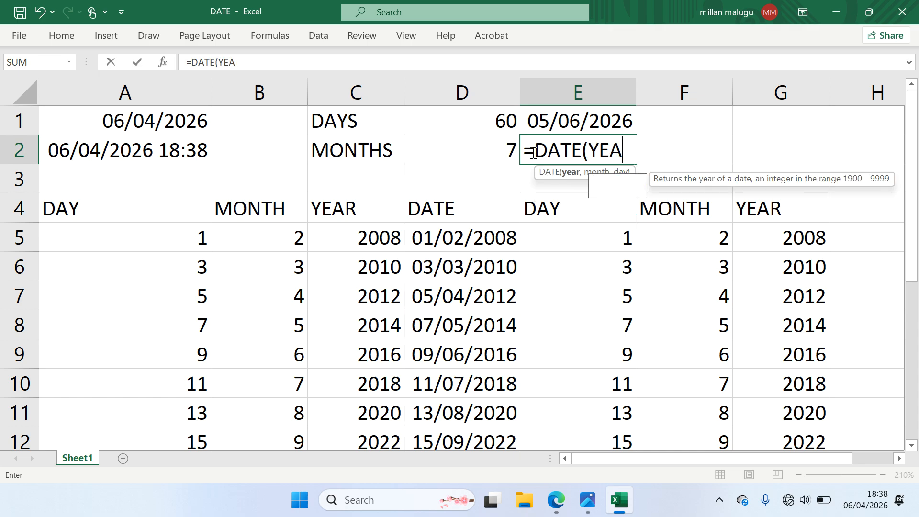
pyautogui.write('R(')
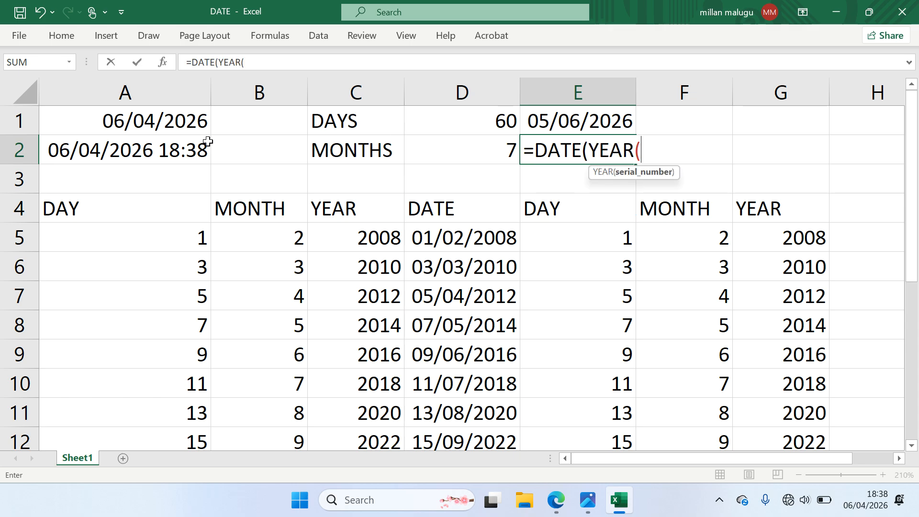
pyautogui.click(183, 123)
pyautogui.write(')')
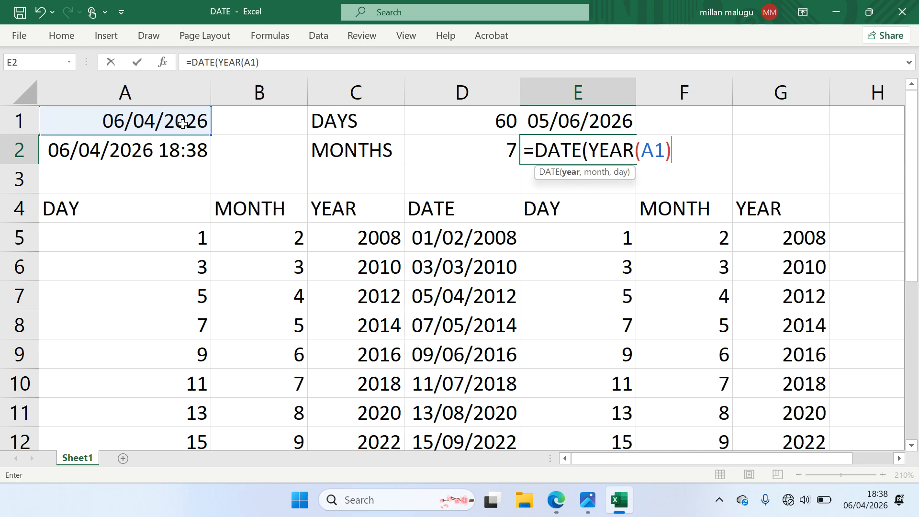
pyautogui.write(',MO')
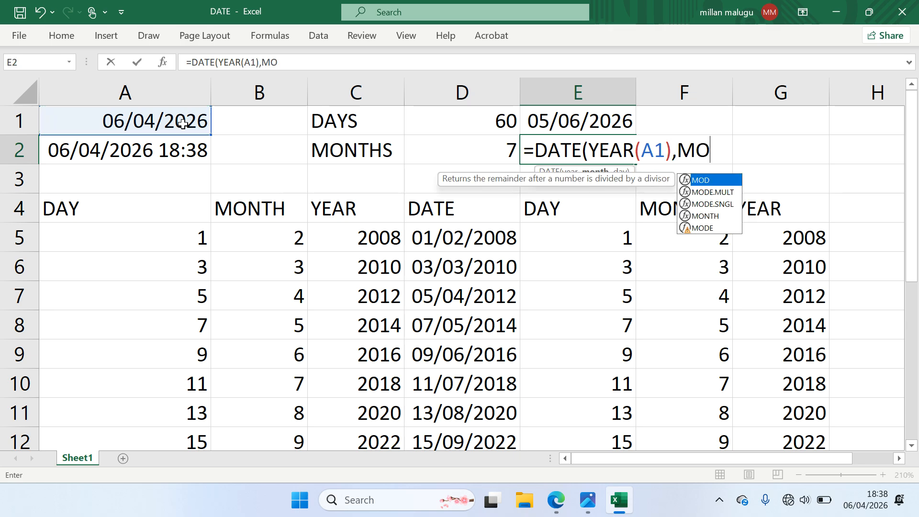
pyautogui.write('NTH(')
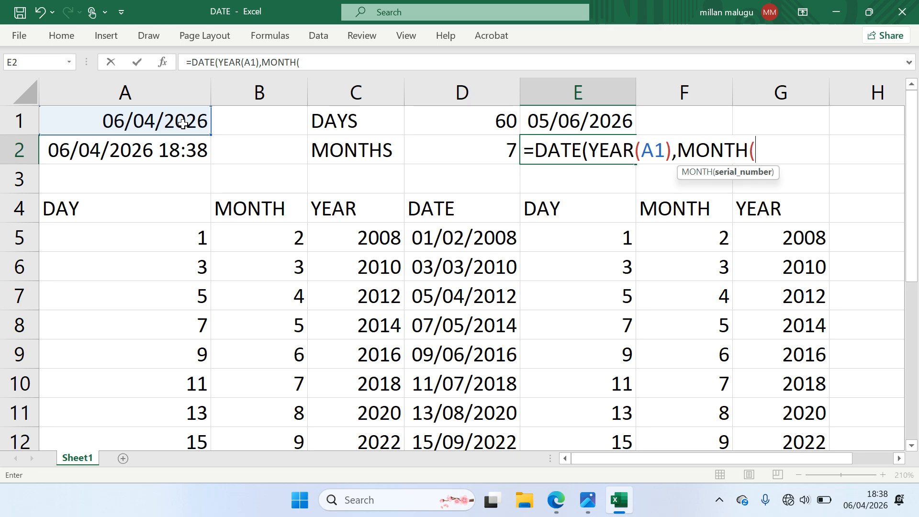
pyautogui.click(186, 127)
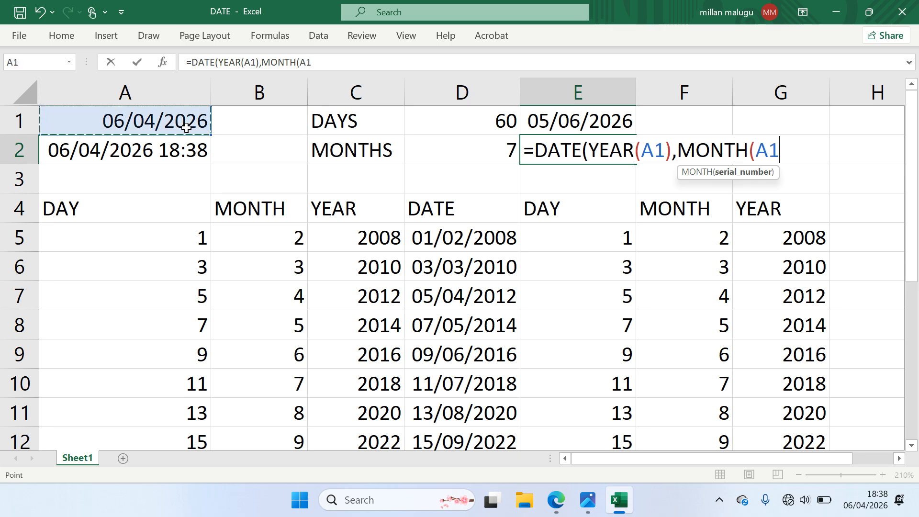
pyautogui.write(')+')
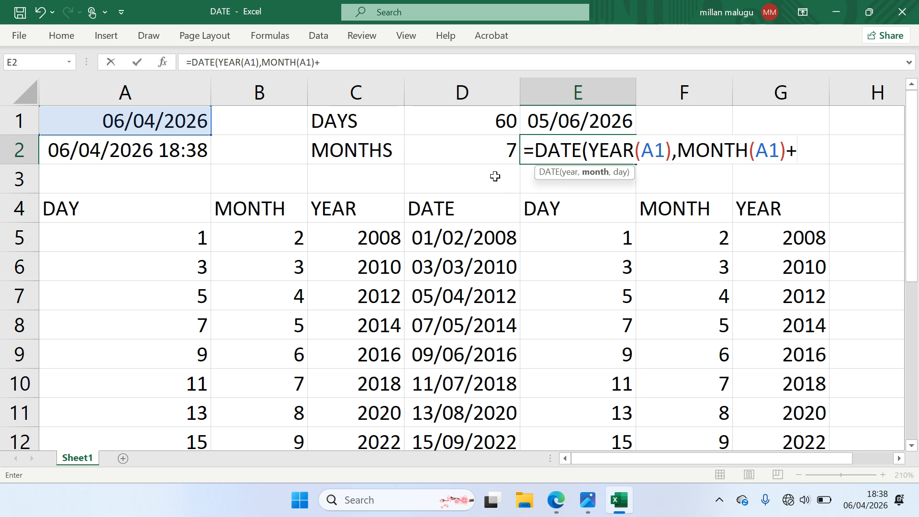
pyautogui.click(498, 149)
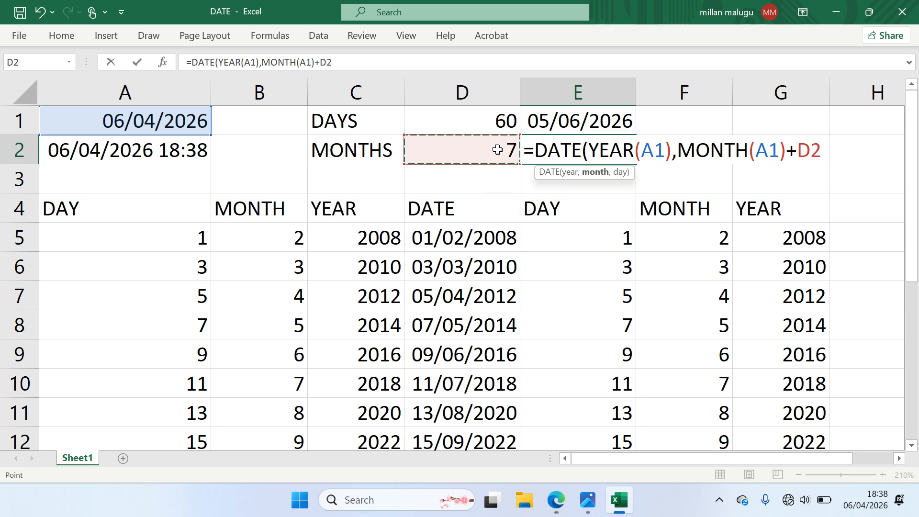
pyautogui.write(',DAY')
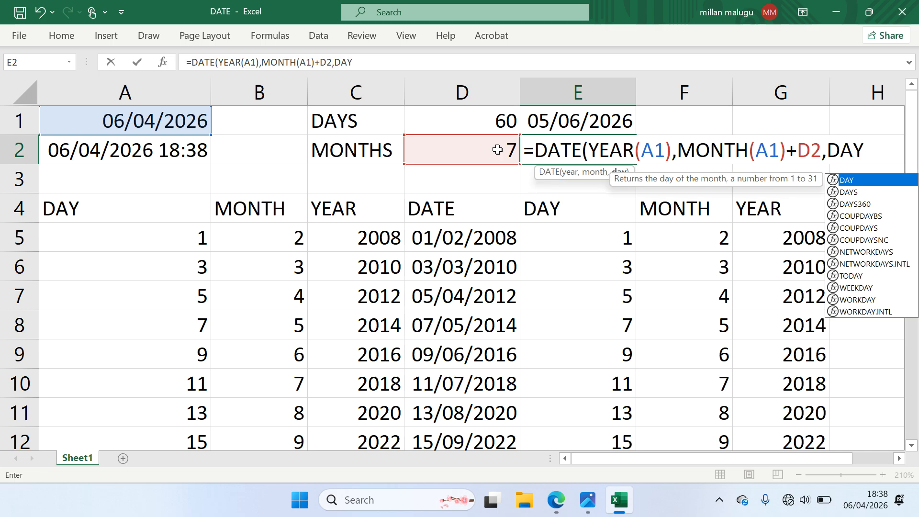
pyautogui.write('(')
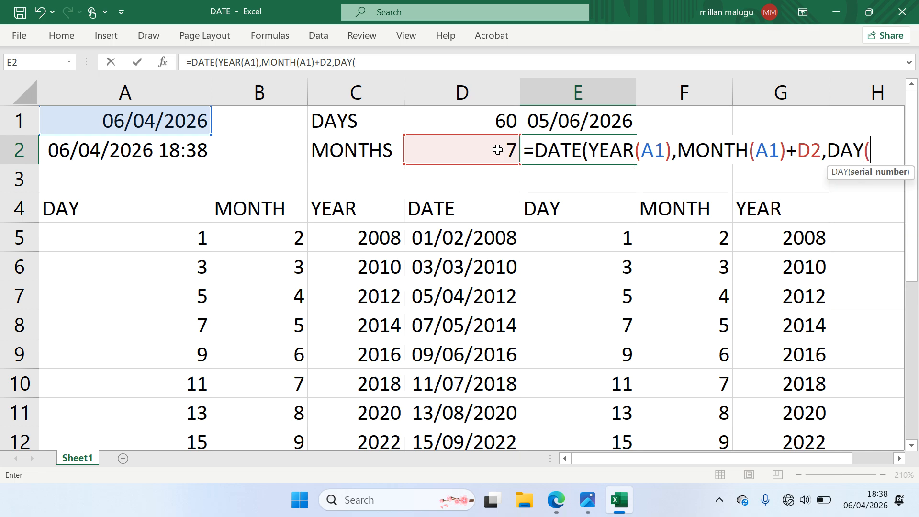
pyautogui.click(185, 125)
pyautogui.write(')')
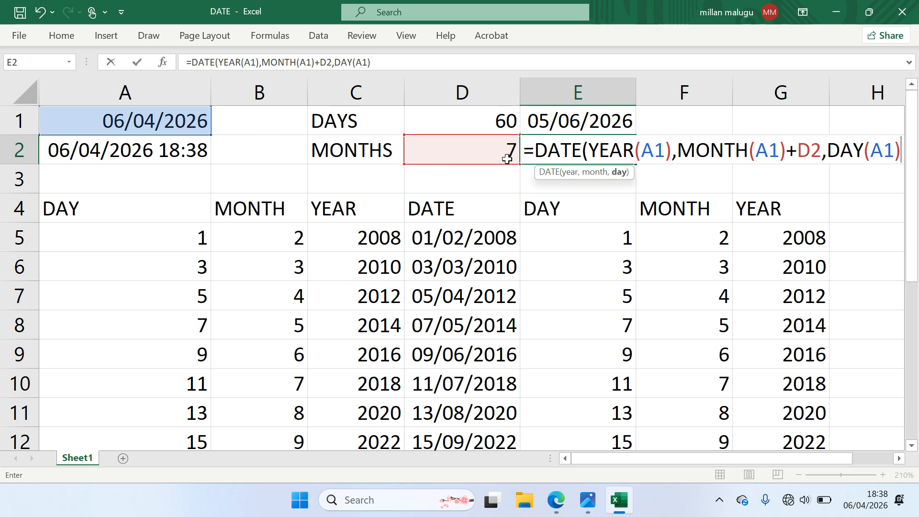
pyautogui.write(')')
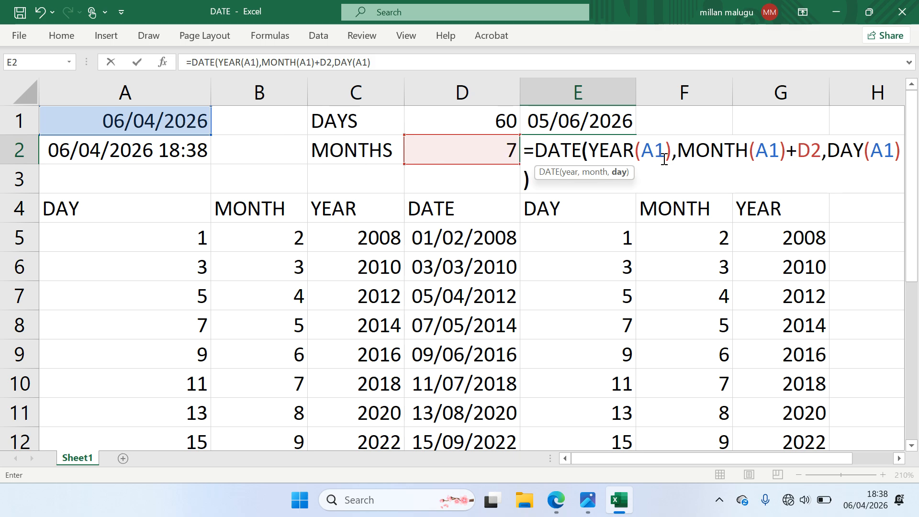
pyautogui.press('Return')
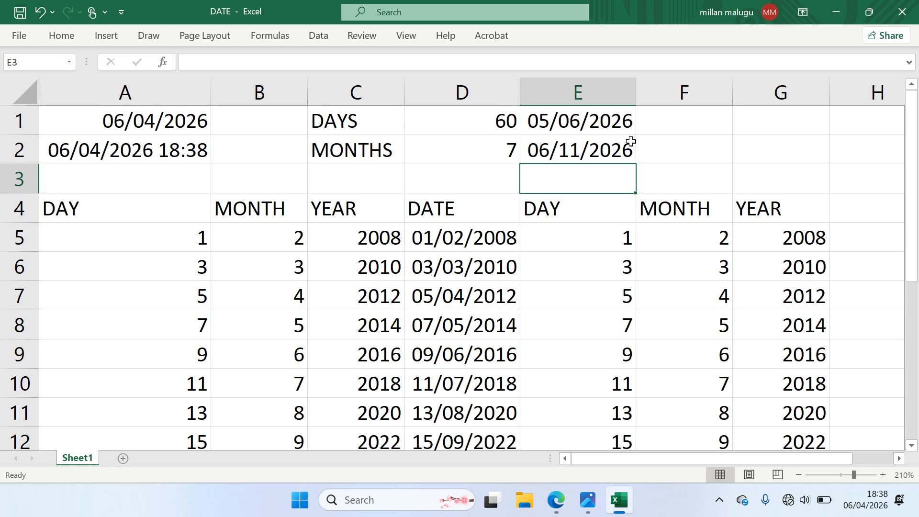
pyautogui.click(574, 153)
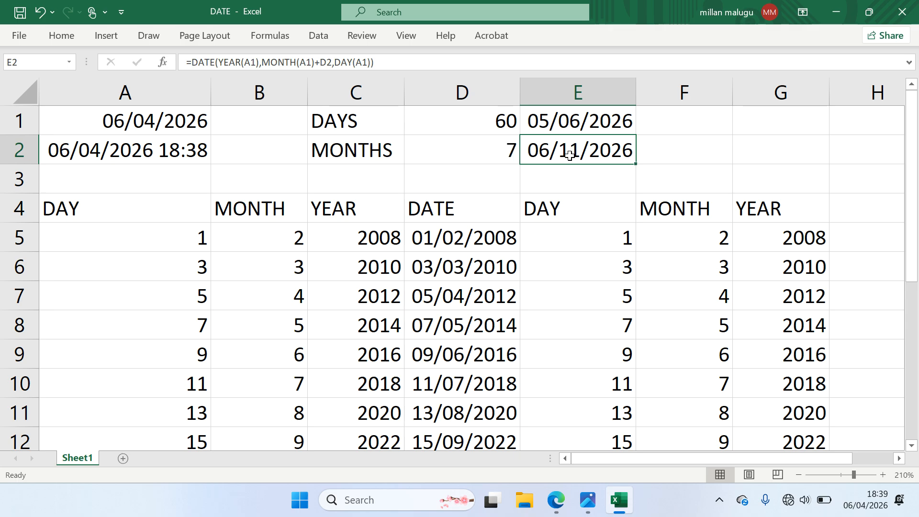
pyautogui.click(366, 169)
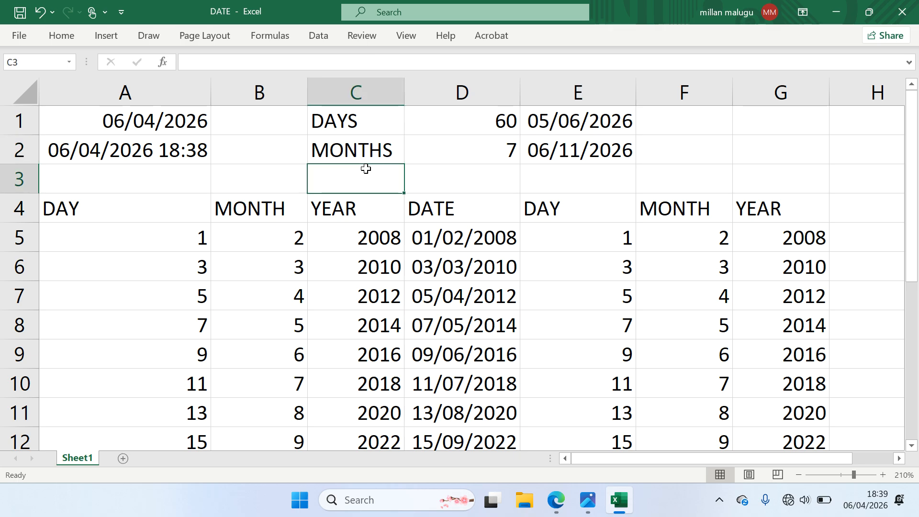
# Type the YEARS label in C3 and 25 in D3, correcting a mistyped 20
pyautogui.write('YEA')
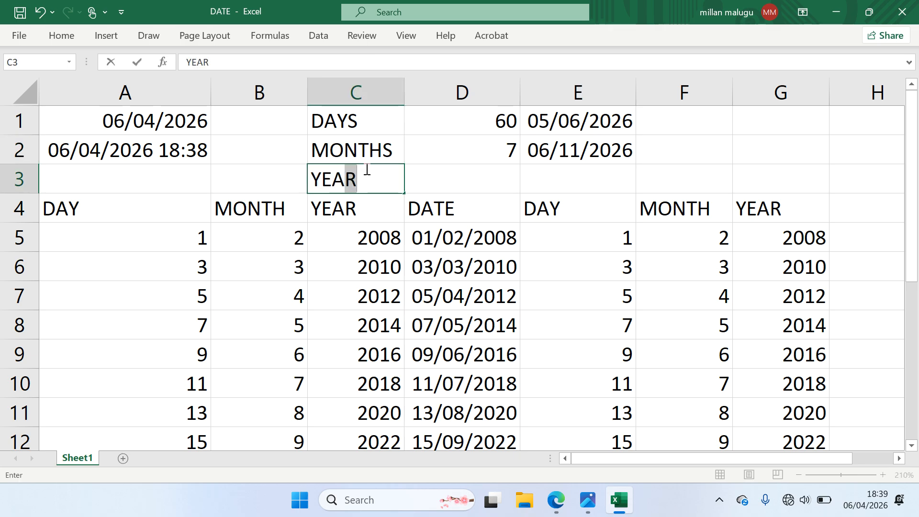
pyautogui.write('RS')
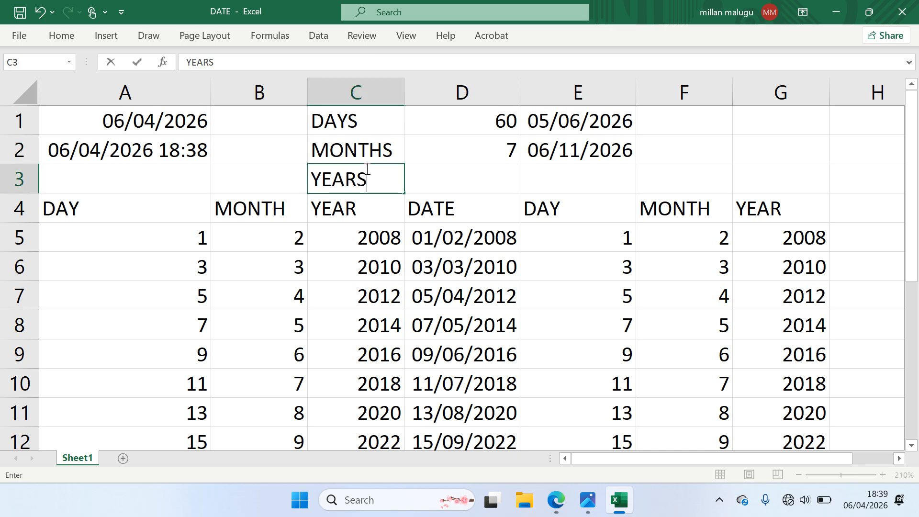
pyautogui.click(440, 180)
pyautogui.write('20')
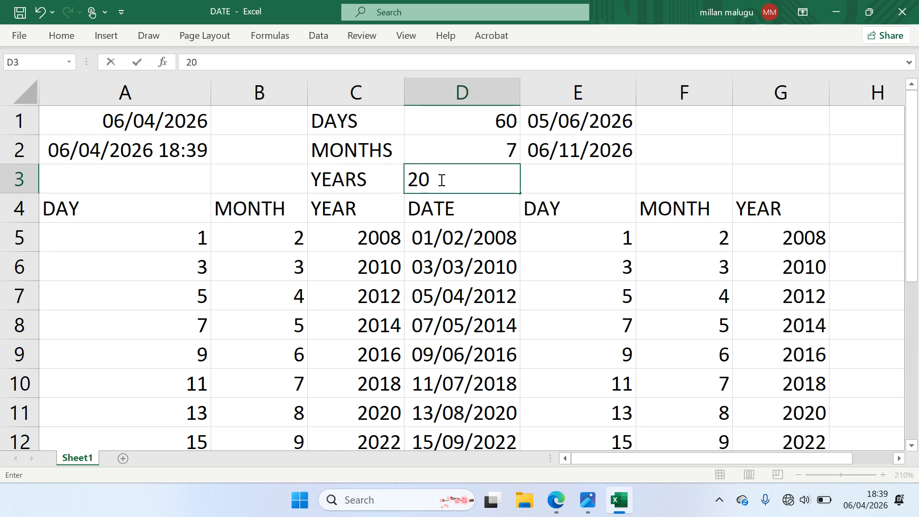
pyautogui.press('BackSpace')
pyautogui.press('BackSpace')
pyautogui.write('25')
pyautogui.click(539, 182)
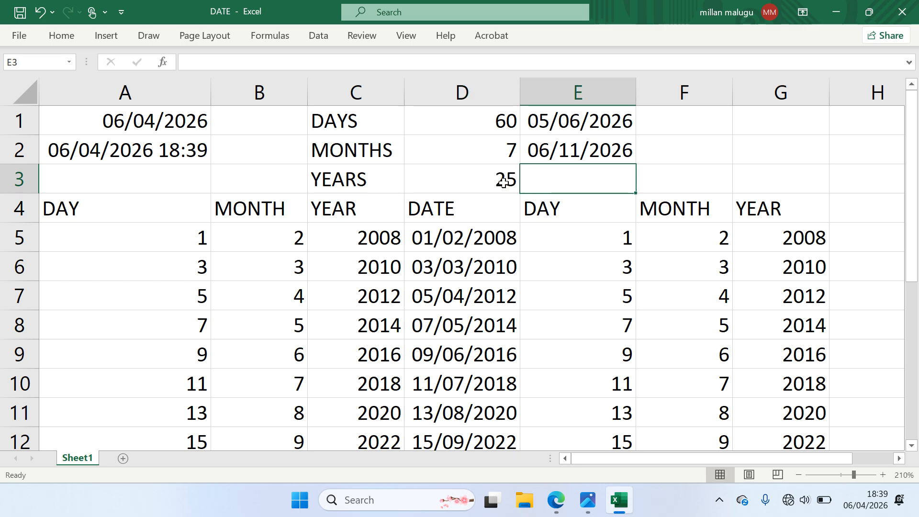
pyautogui.click(192, 122)
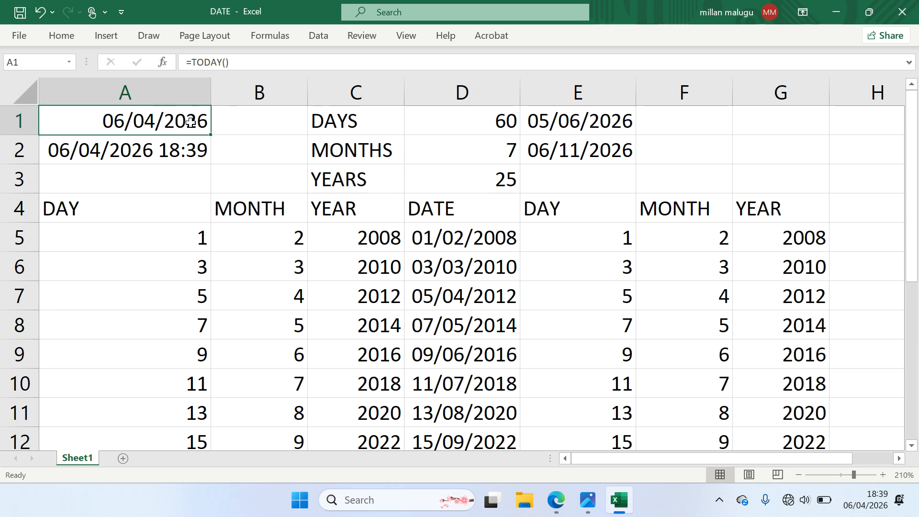
pyautogui.click(529, 177)
# Enter =DATE(YEAR(A1)+D3,MONTH(A1),DAY(A1)) in E3, giving 06/04/2051
pyautogui.write('=')
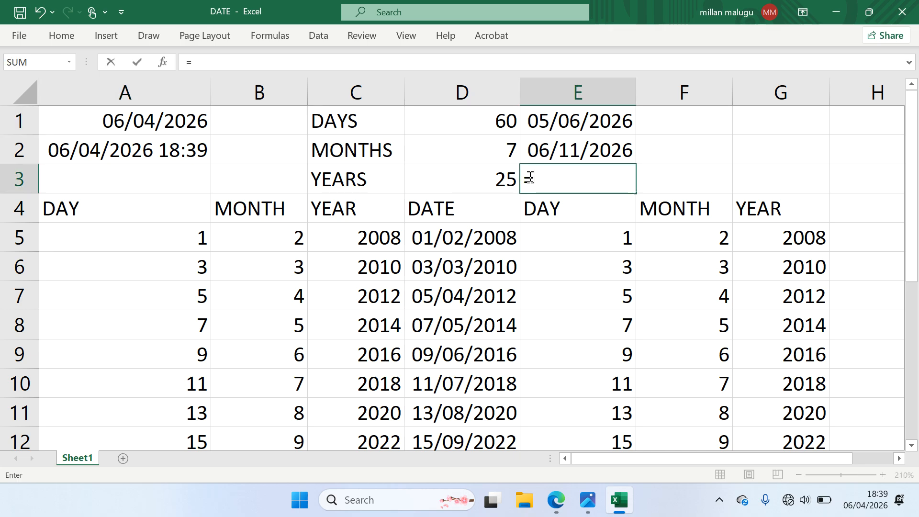
pyautogui.write('DATE(')
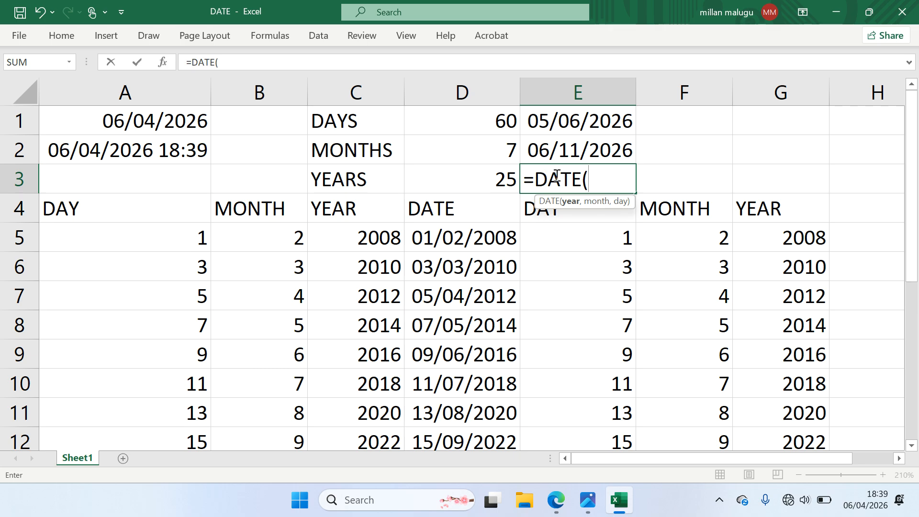
pyautogui.write('YEA')
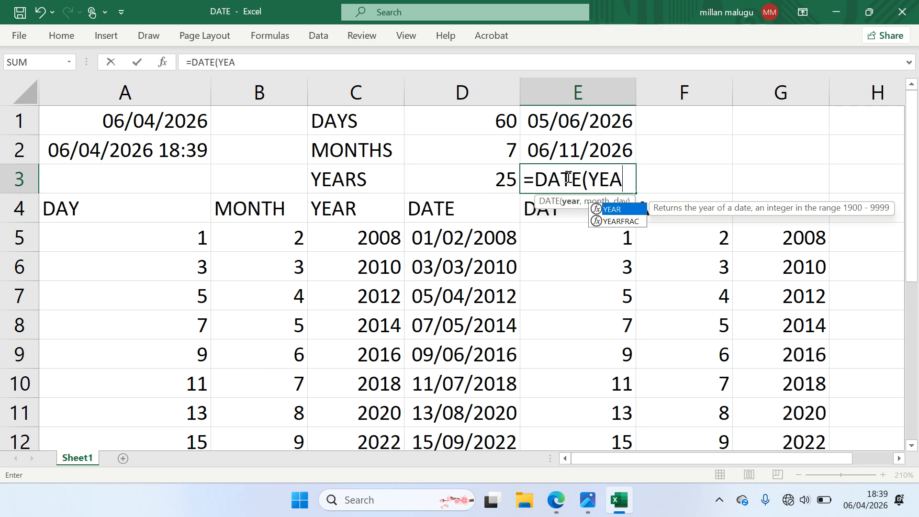
pyautogui.write('R(')
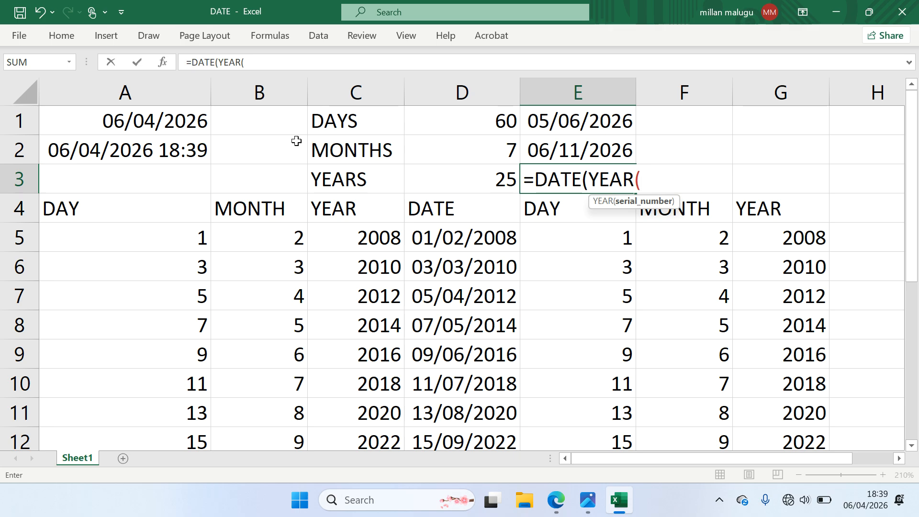
pyautogui.click(193, 124)
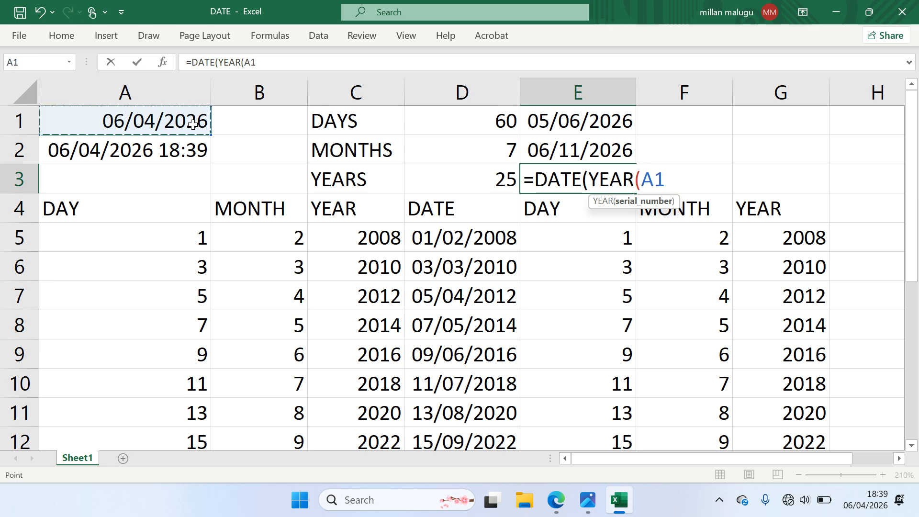
pyautogui.write(')+')
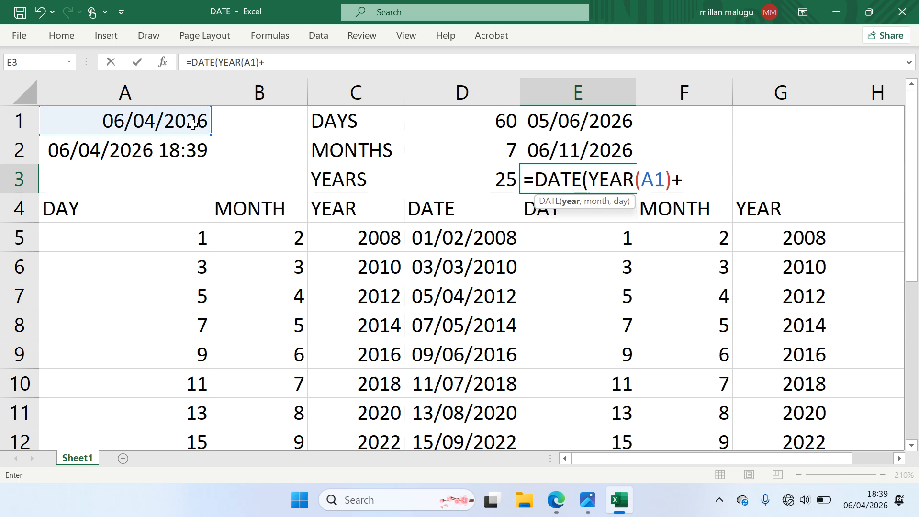
pyautogui.click(491, 176)
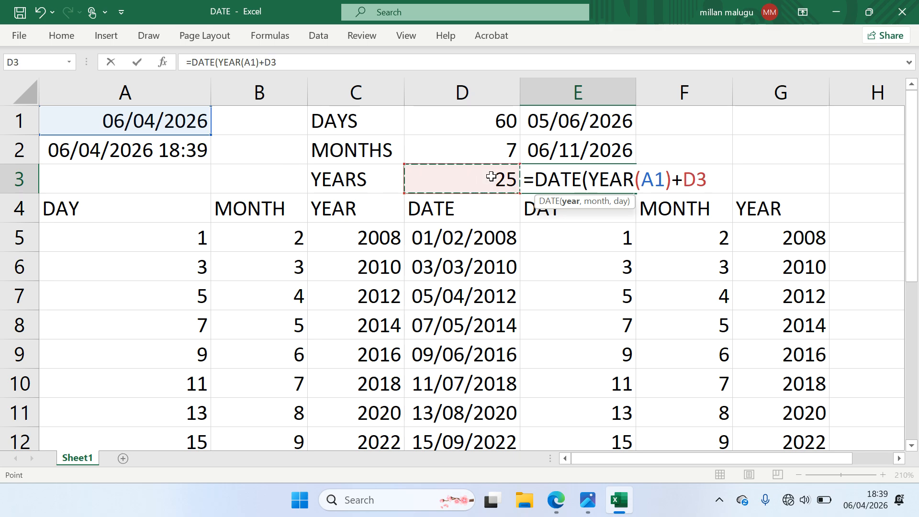
pyautogui.write(',MONTH')
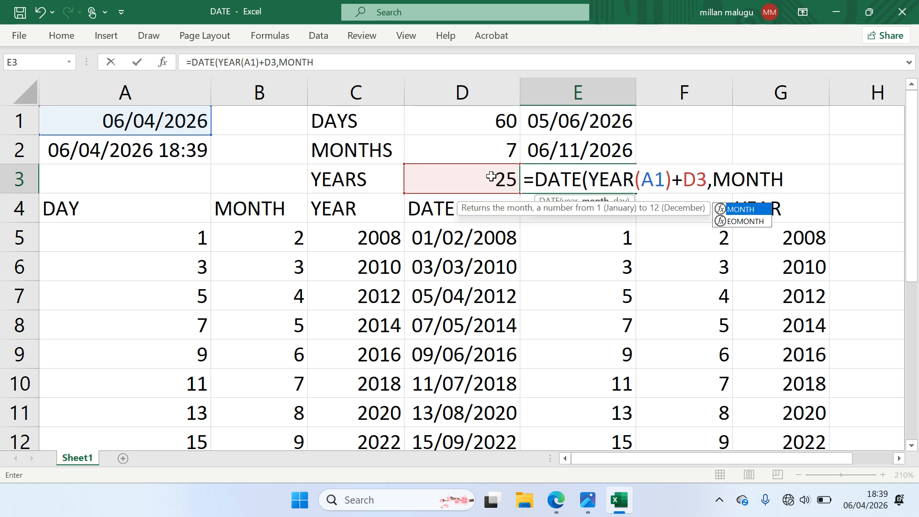
pyautogui.write('(')
pyautogui.click(162, 121)
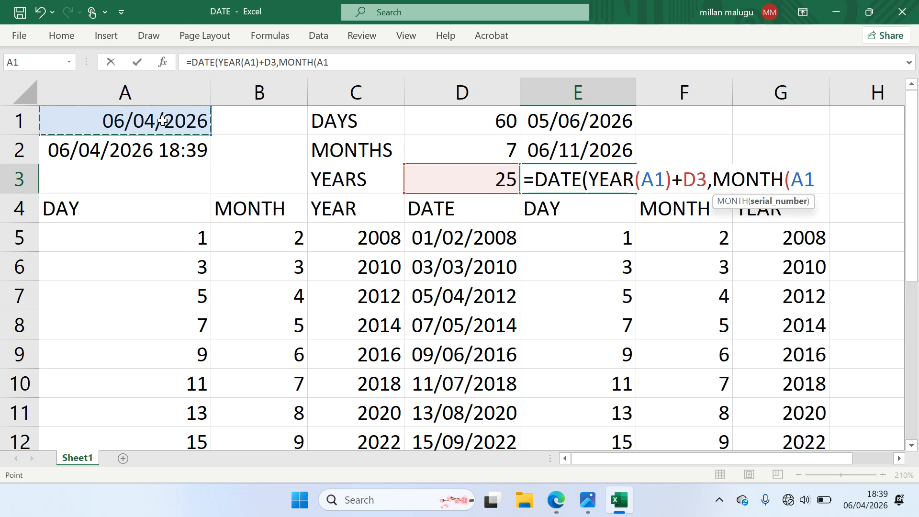
pyautogui.write('),')
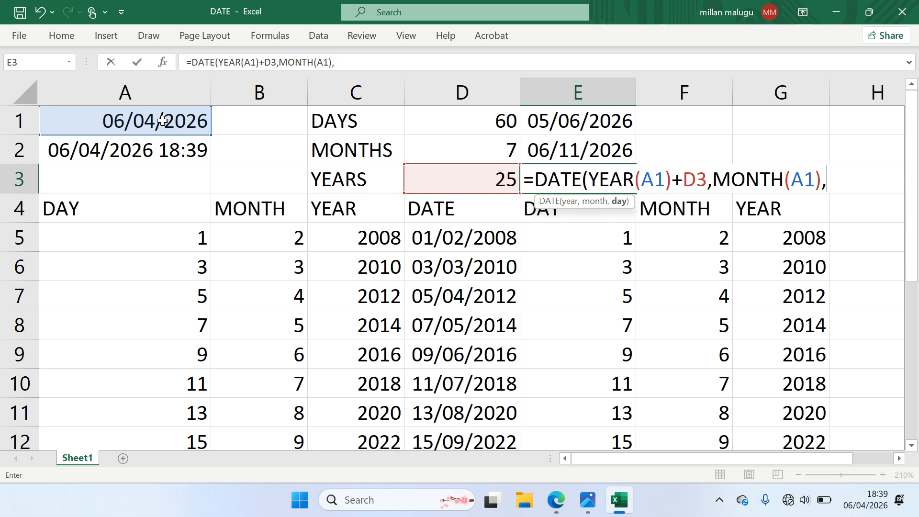
pyautogui.write('DAY(')
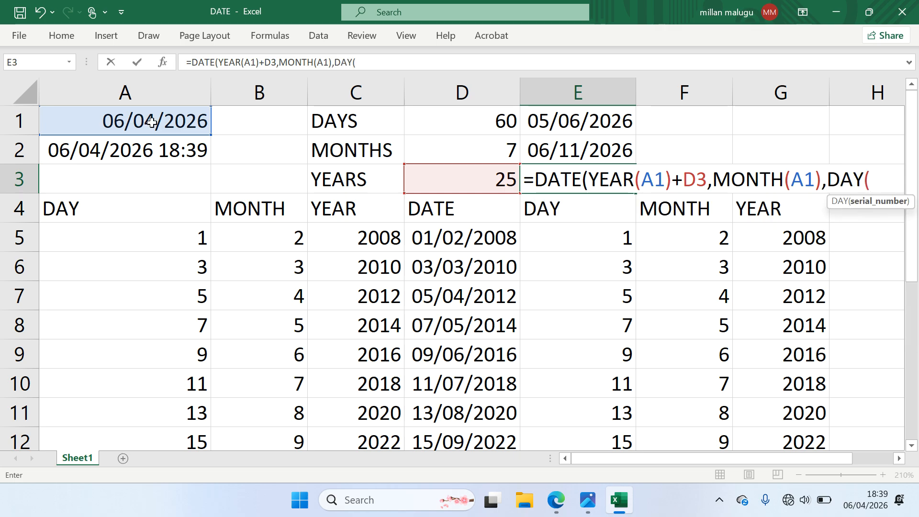
pyautogui.click(166, 124)
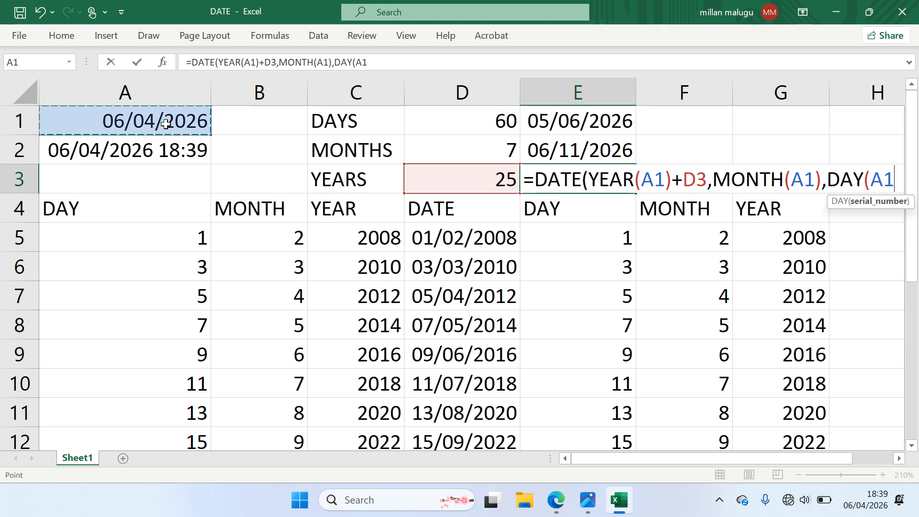
pyautogui.write(')')
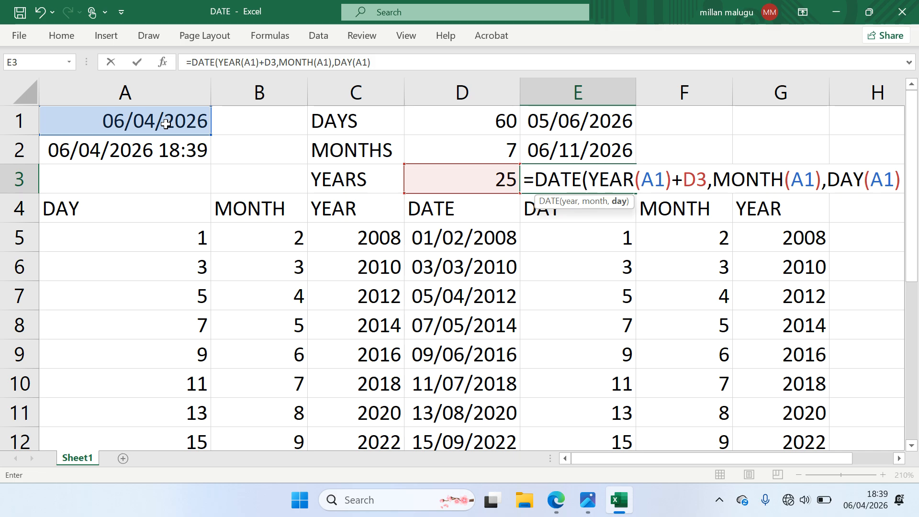
pyautogui.write(')')
pyautogui.press('Return')
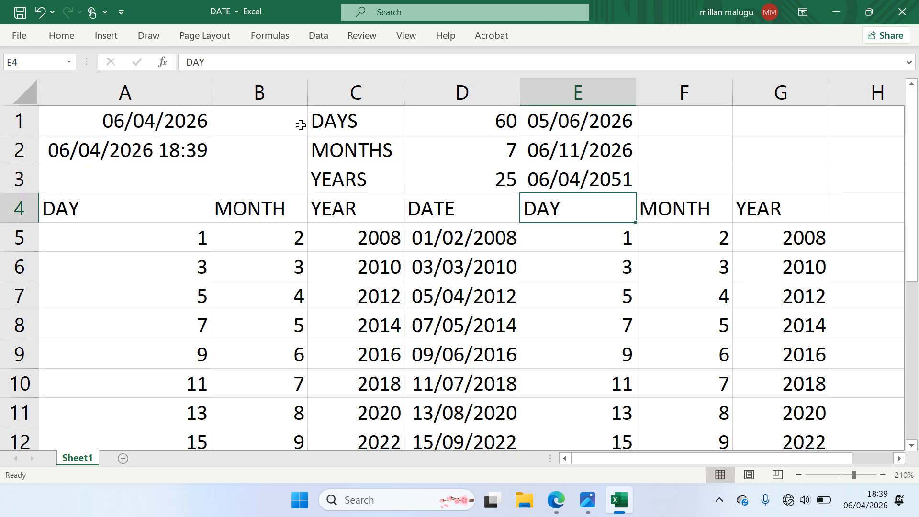
pyautogui.click(588, 185)
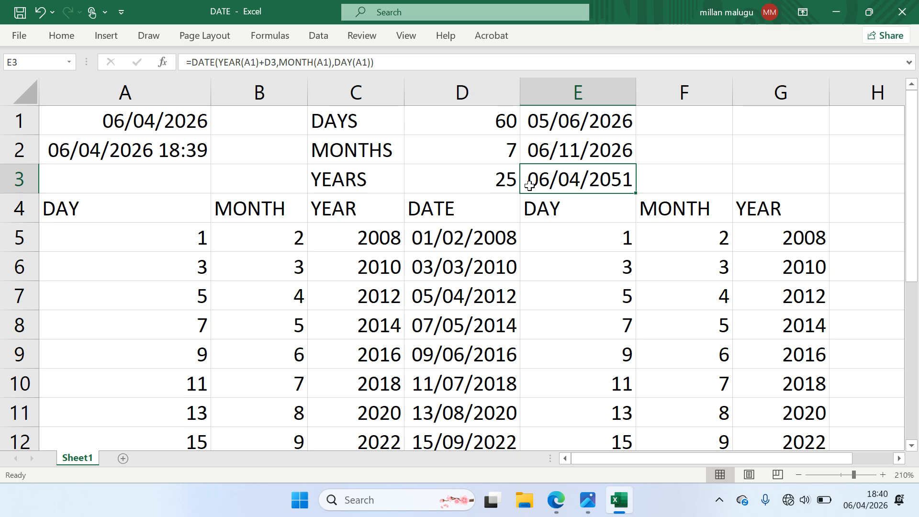
pyautogui.click(506, 183)
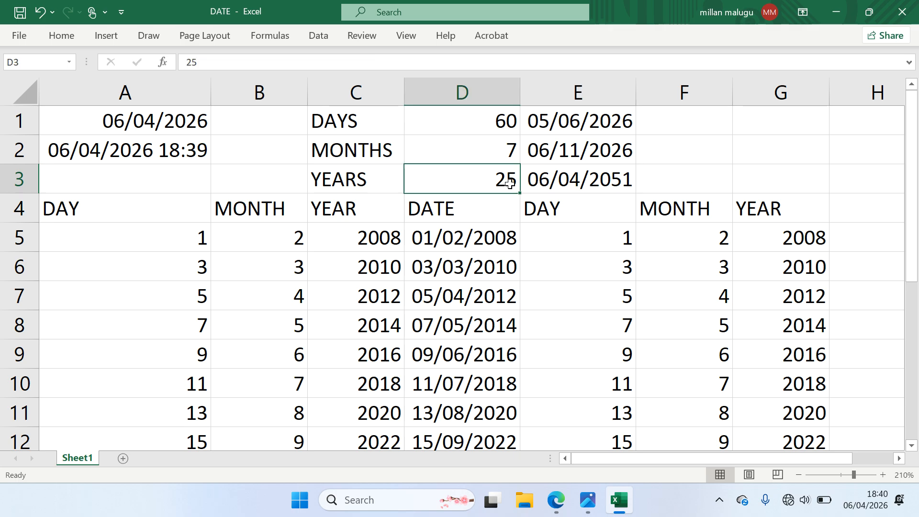
pyautogui.click(544, 180)
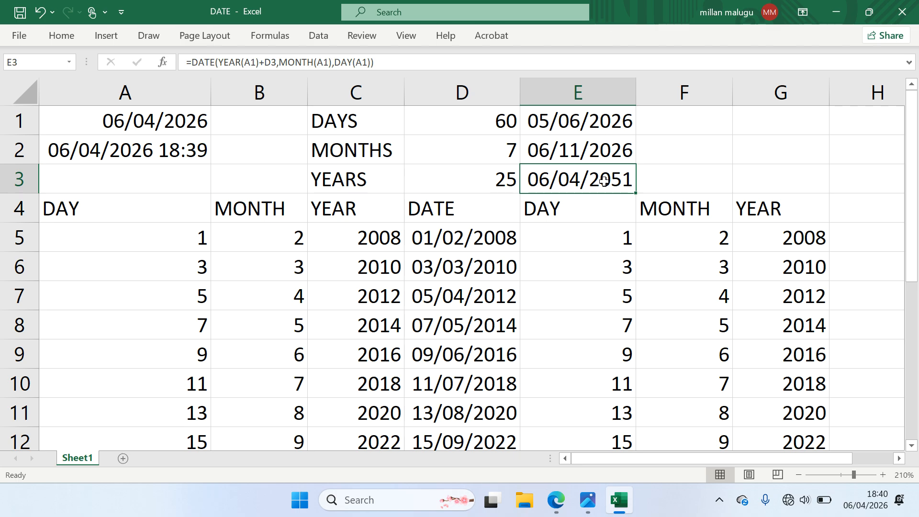
pyautogui.click(682, 152)
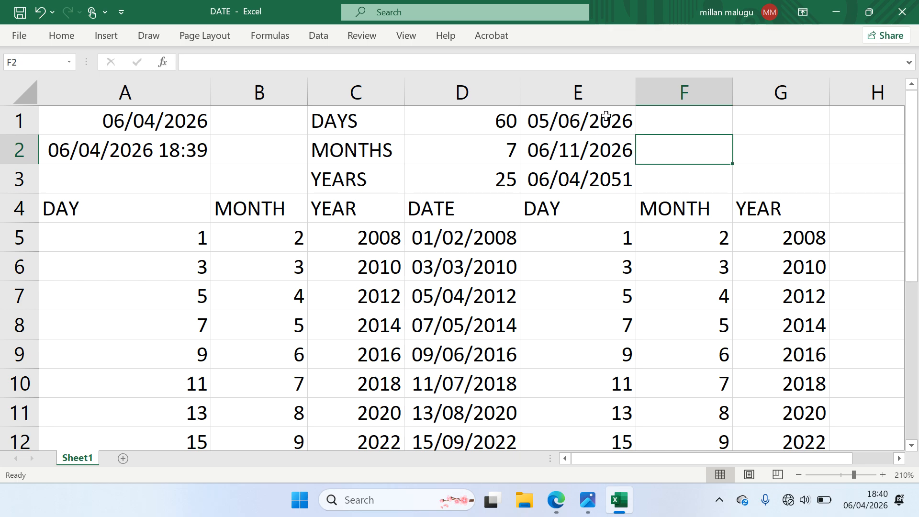
# Type DIFFERENCE in F2 and autofit column F to the label
pyautogui.click(661, 119)
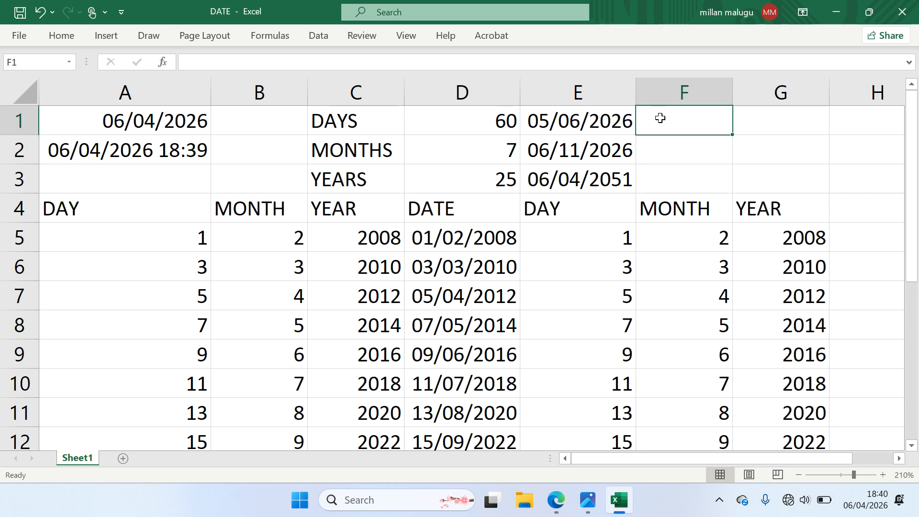
pyautogui.click(706, 141)
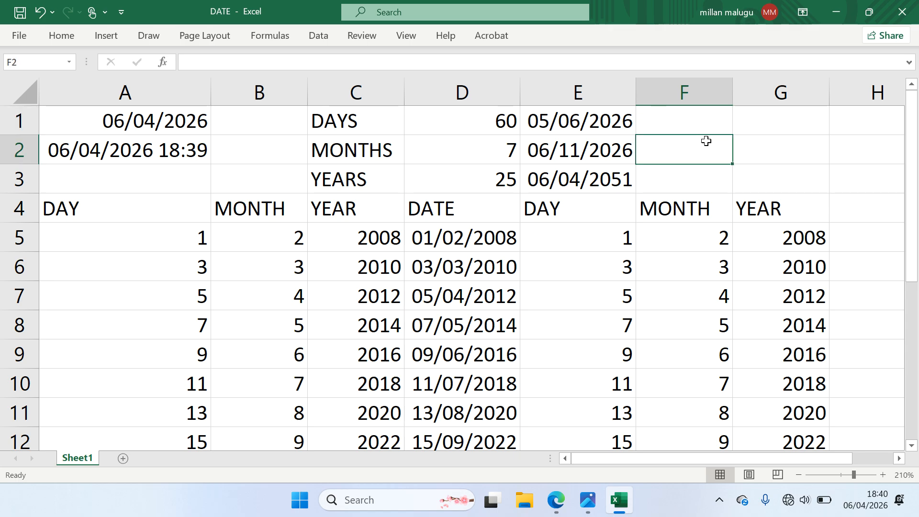
pyautogui.write('DIFFERE')
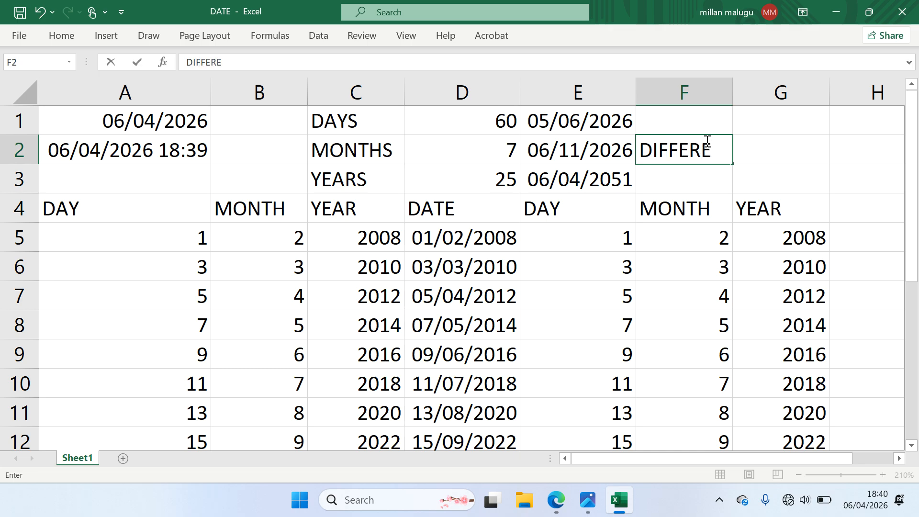
pyautogui.write('NCE')
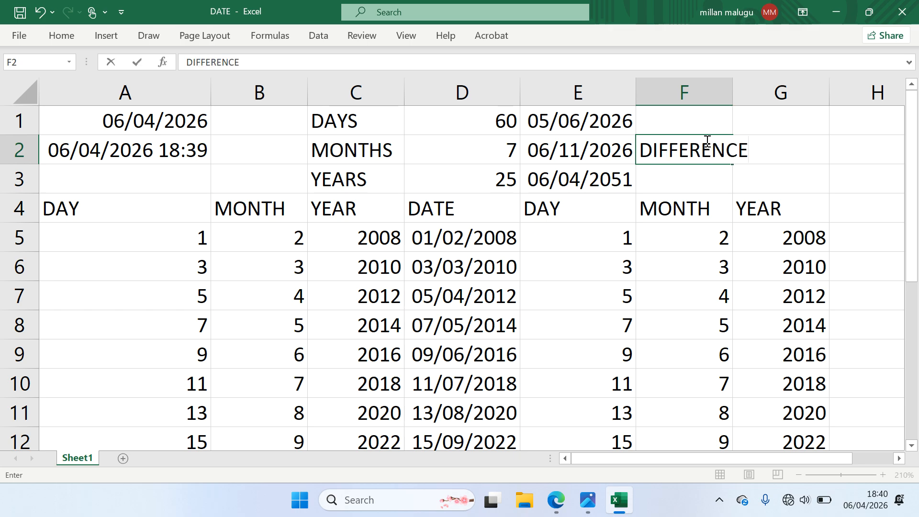
pyautogui.click(728, 93)
pyautogui.doubleClick(732, 92)
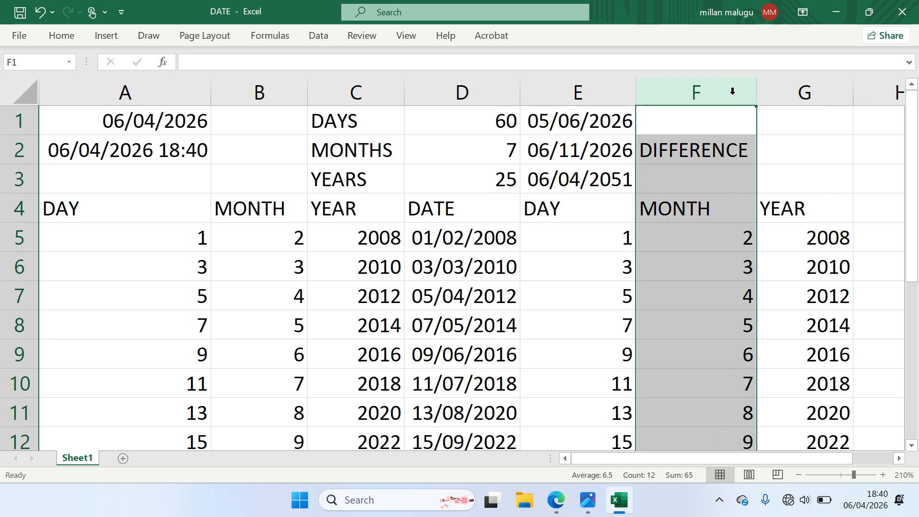
pyautogui.click(702, 151)
pyautogui.click(765, 151)
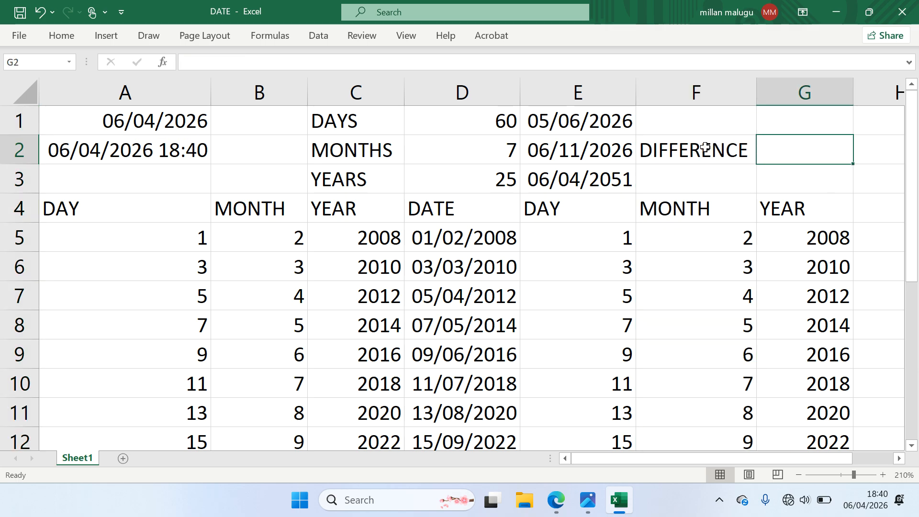
pyautogui.click(598, 121)
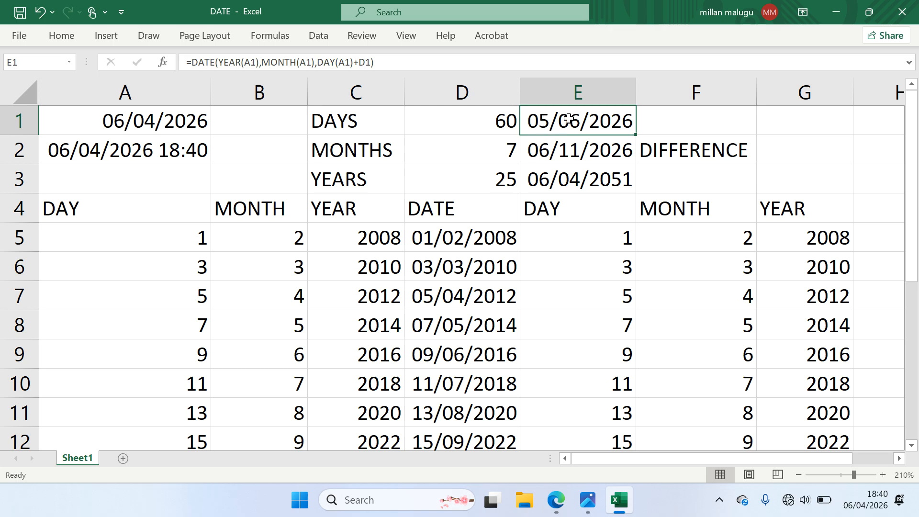
# Enter =E1-A1 in G2 to show the 60-day difference
pyautogui.click(160, 120)
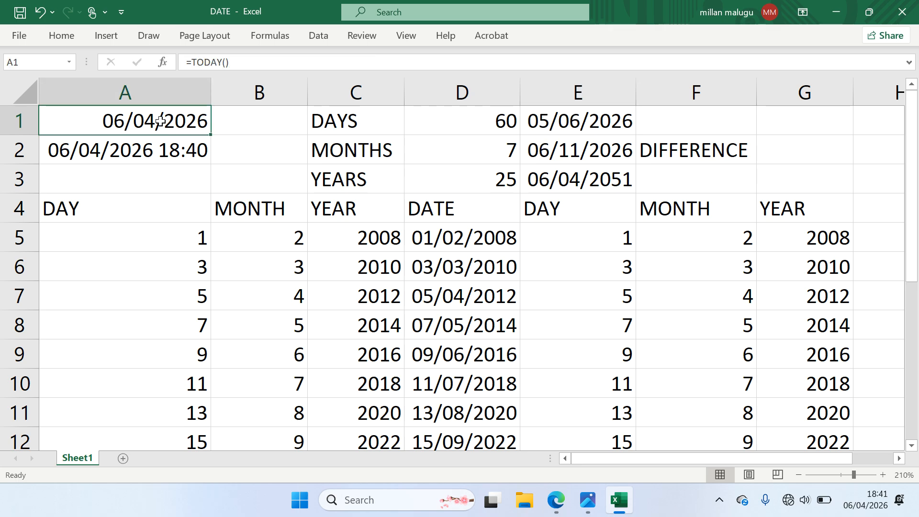
pyautogui.click(679, 149)
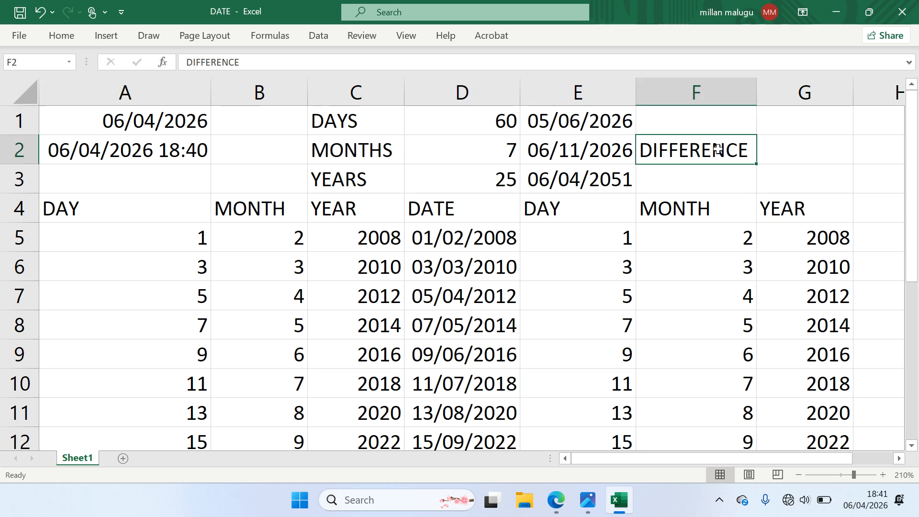
pyautogui.click(804, 148)
pyautogui.write('=')
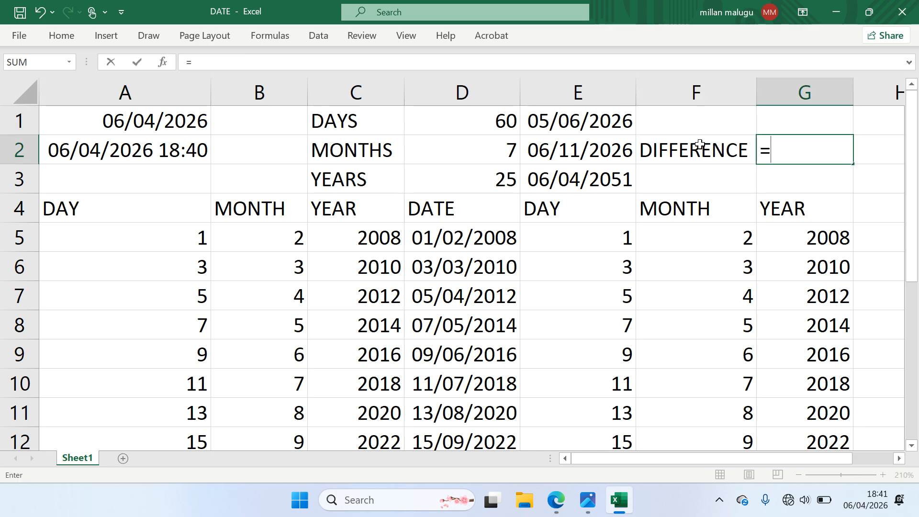
pyautogui.click(586, 124)
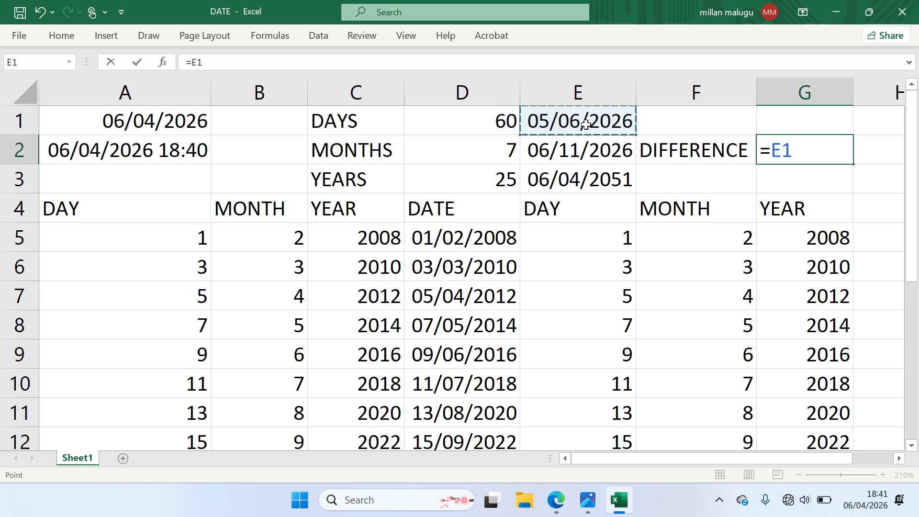
pyautogui.write('-')
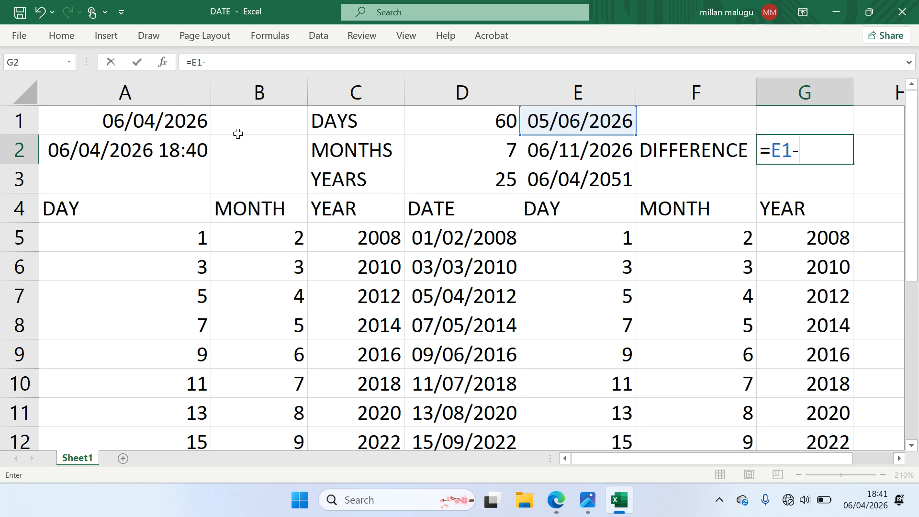
pyautogui.click(186, 120)
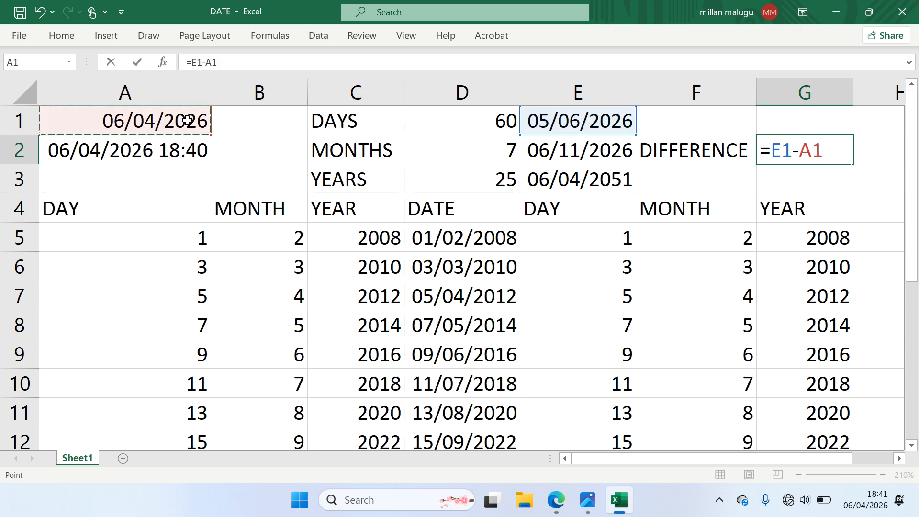
pyautogui.press('Return')
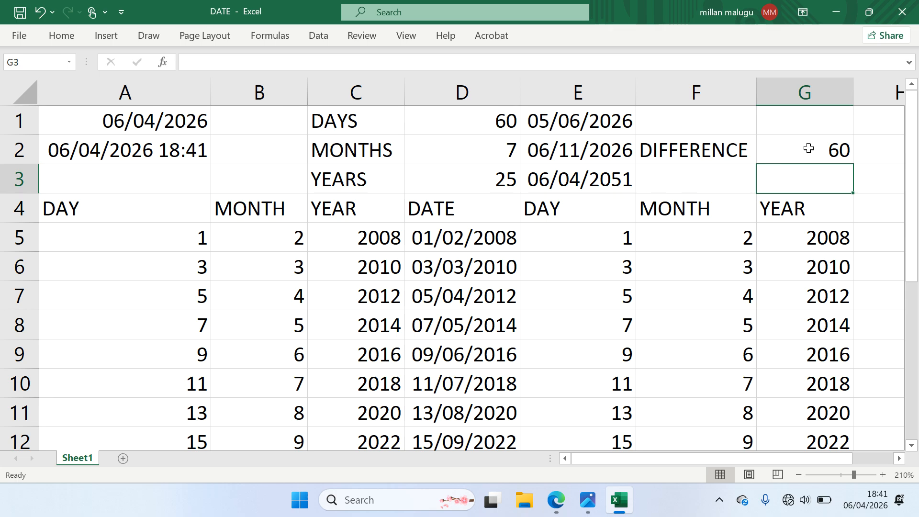
pyautogui.click(827, 149)
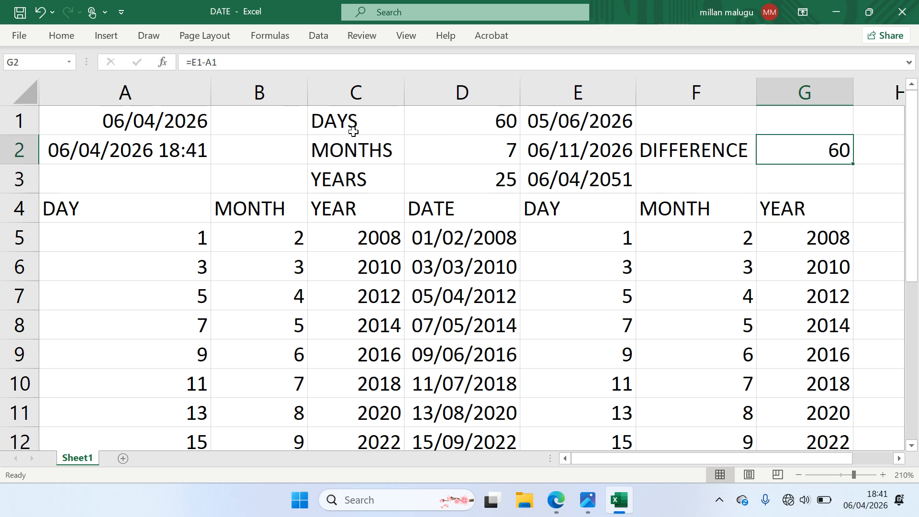
pyautogui.click(571, 118)
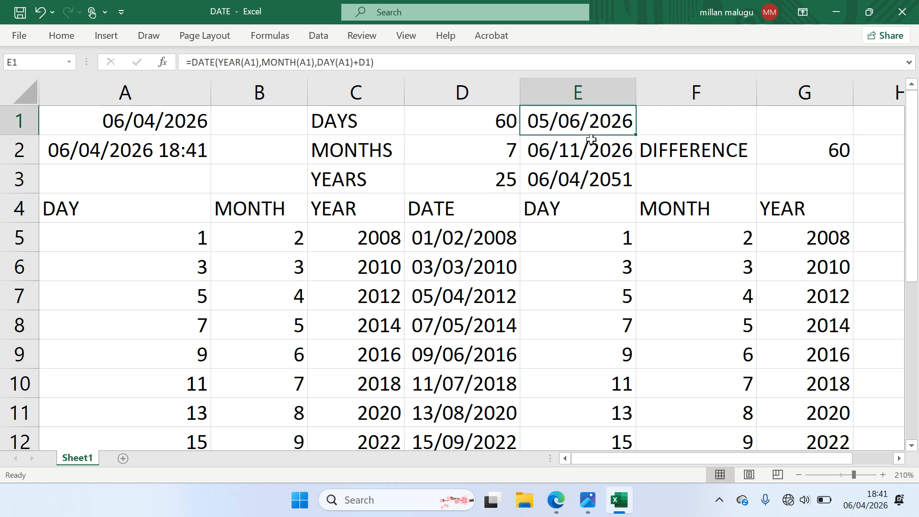
pyautogui.click(514, 125)
pyautogui.click(824, 156)
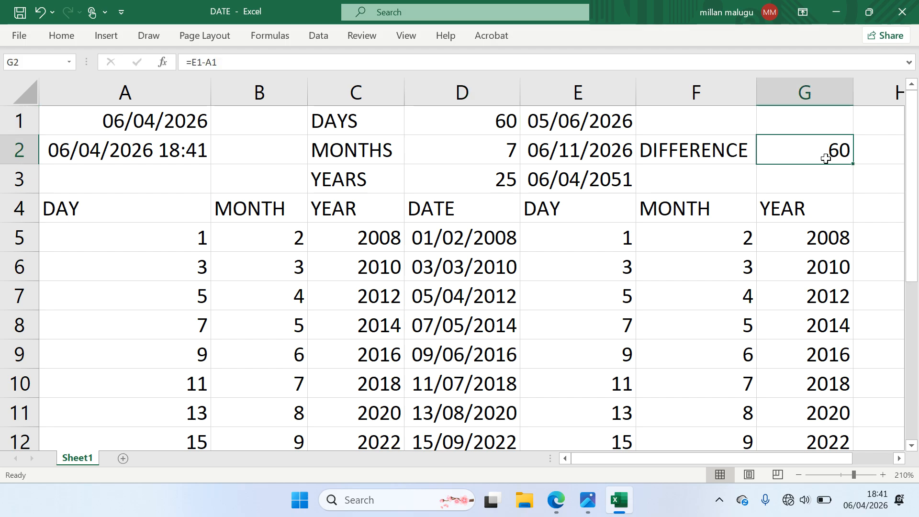
pyautogui.scroll(-3, 825, 159)
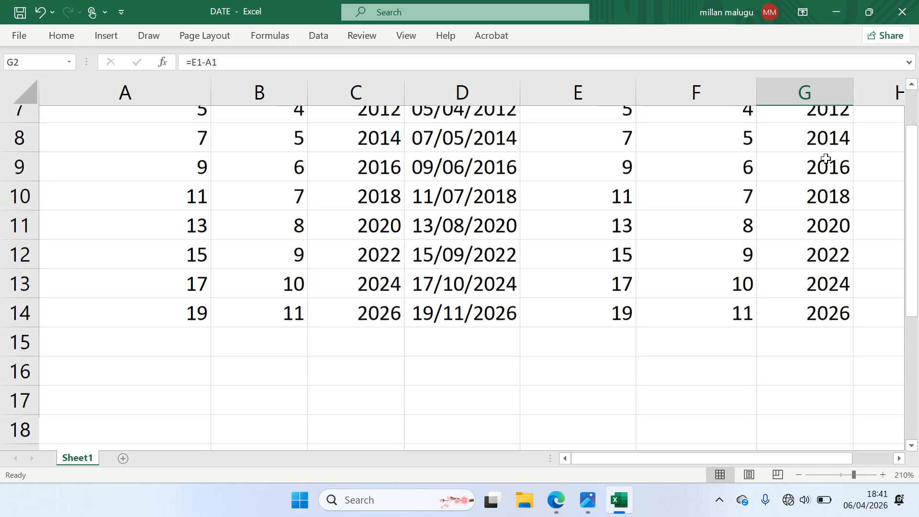
pyautogui.scroll(1, 826, 158)
pyautogui.scroll(-1, 825, 158)
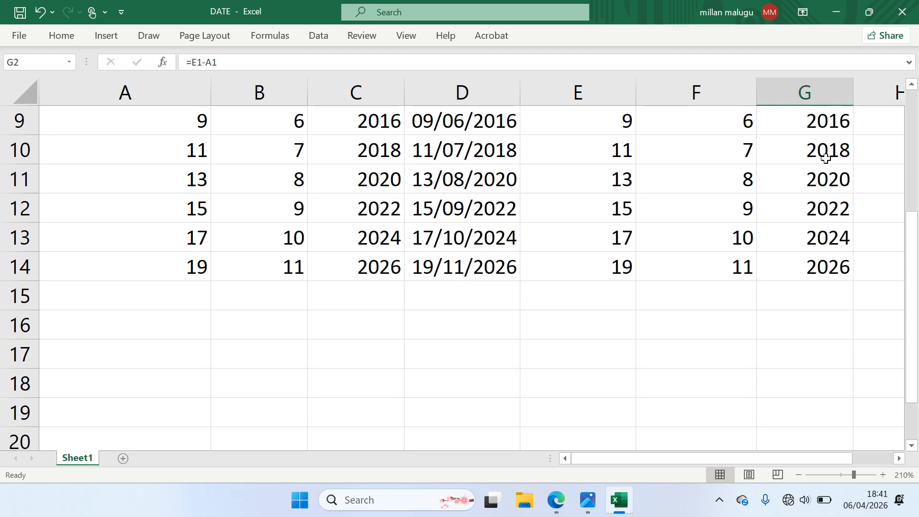
pyautogui.scroll(3, 825, 158)
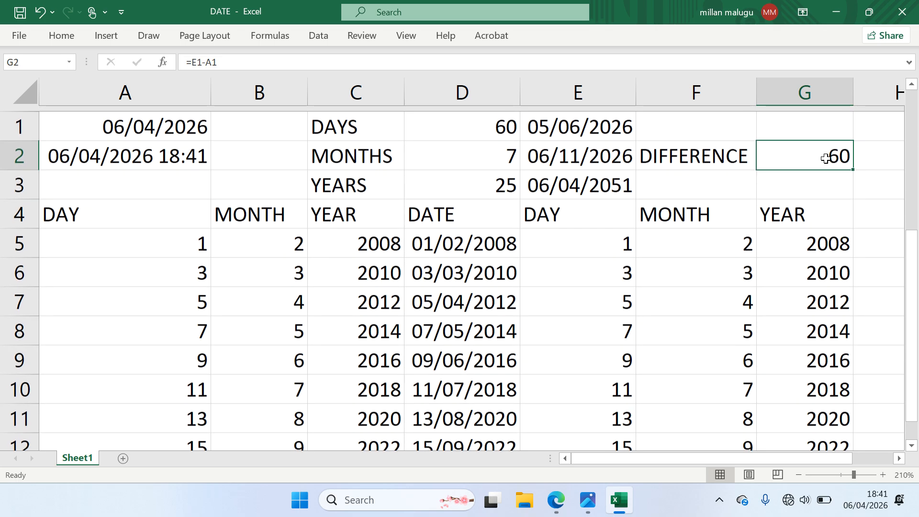
pyautogui.scroll(-1, 825, 159)
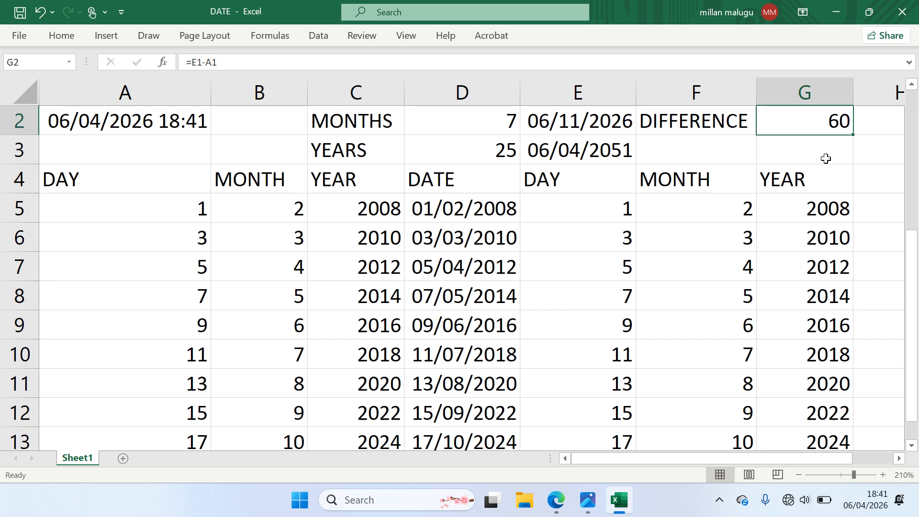
pyautogui.scroll(-1, 825, 158)
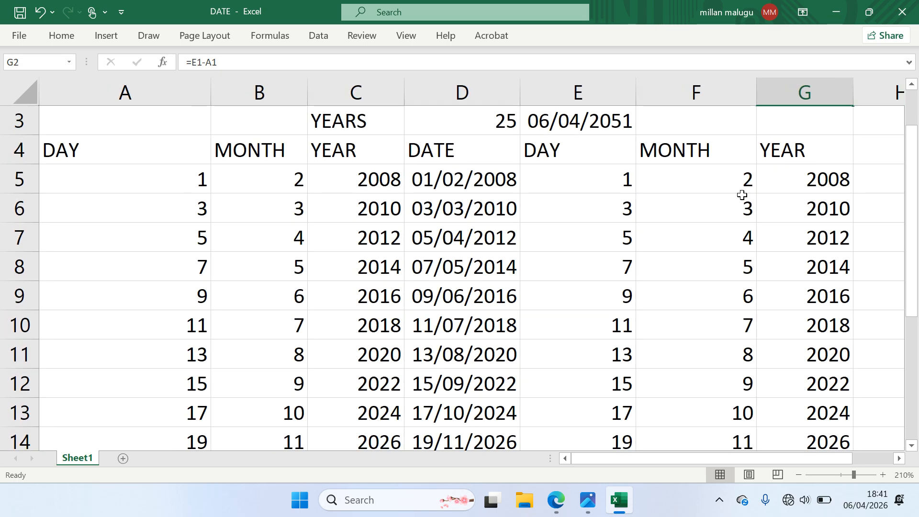
pyautogui.moveTo(585, 511)
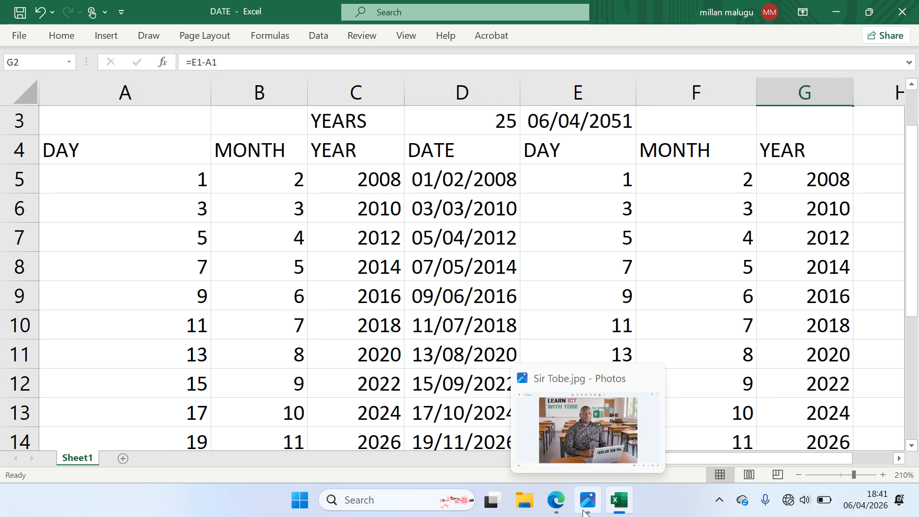
pyautogui.click(585, 511)
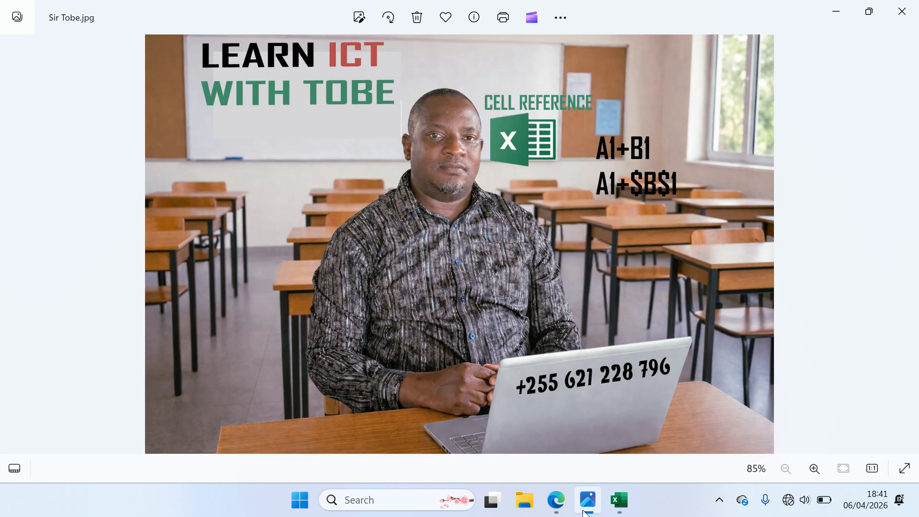
pyautogui.click(620, 502)
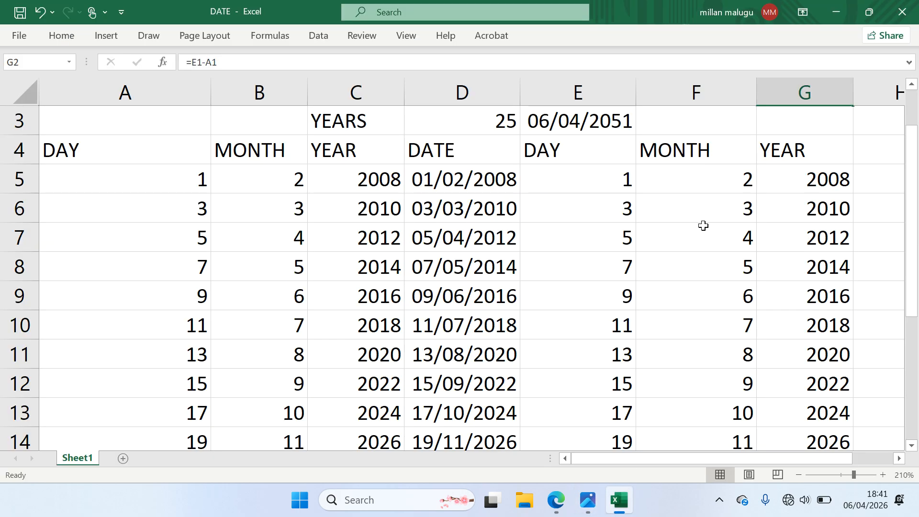
# Close the workbook, saving changes to DATE.xlsx
pyautogui.click(903, 9)
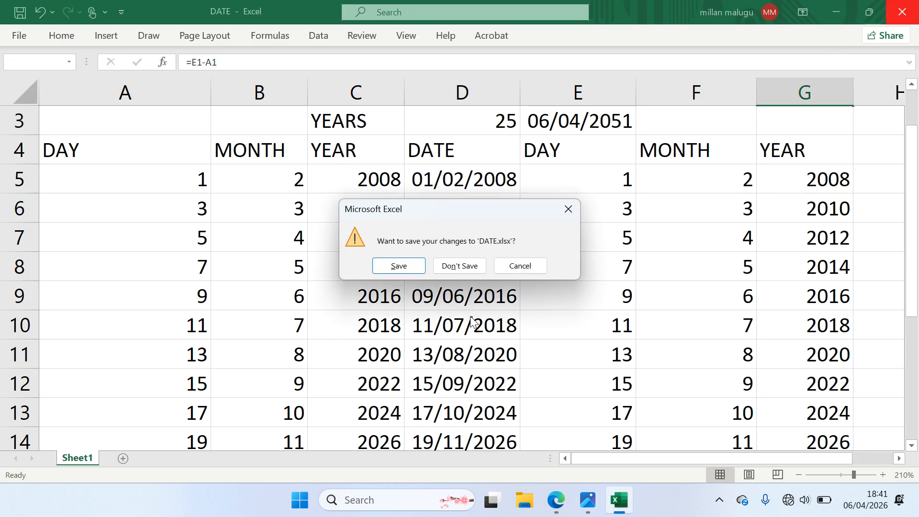
pyautogui.click(410, 267)
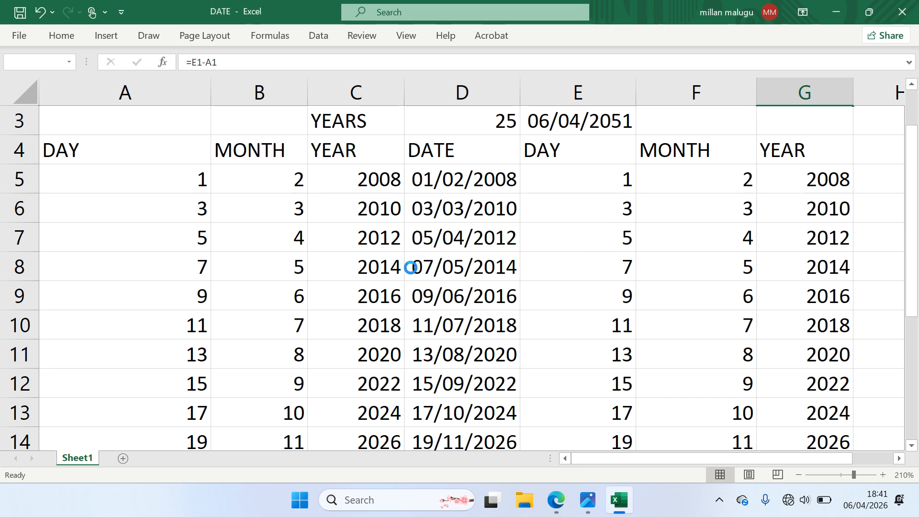